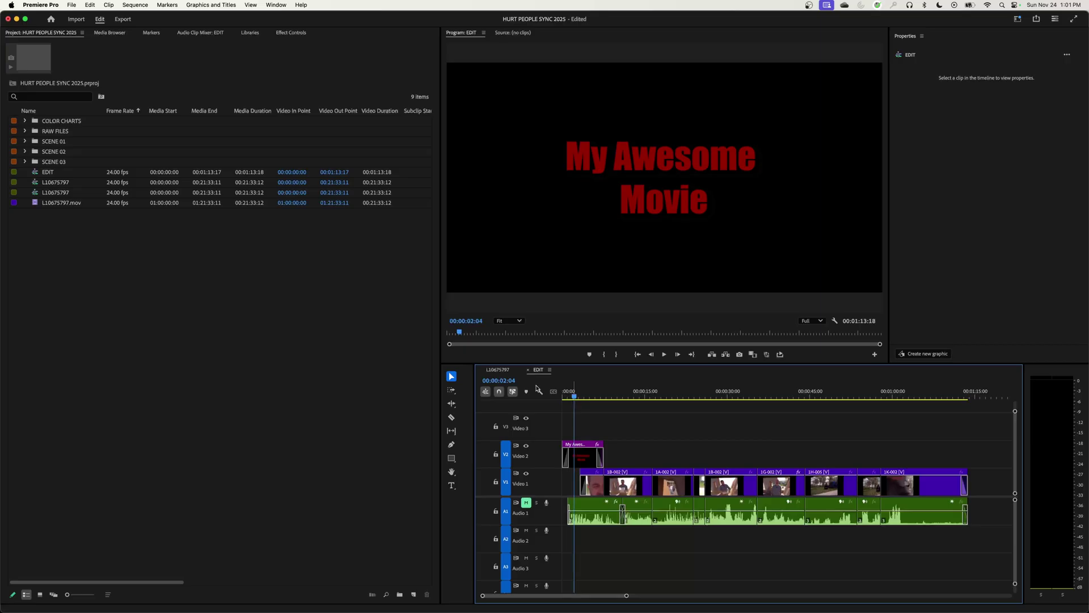
Scrub through the opening seconds to preview the red 'My Awesome Movie' title over the first shot.
{"action": "left_click_drag", "start_coordinate": [576, 395], "coordinate": [591, 396]}
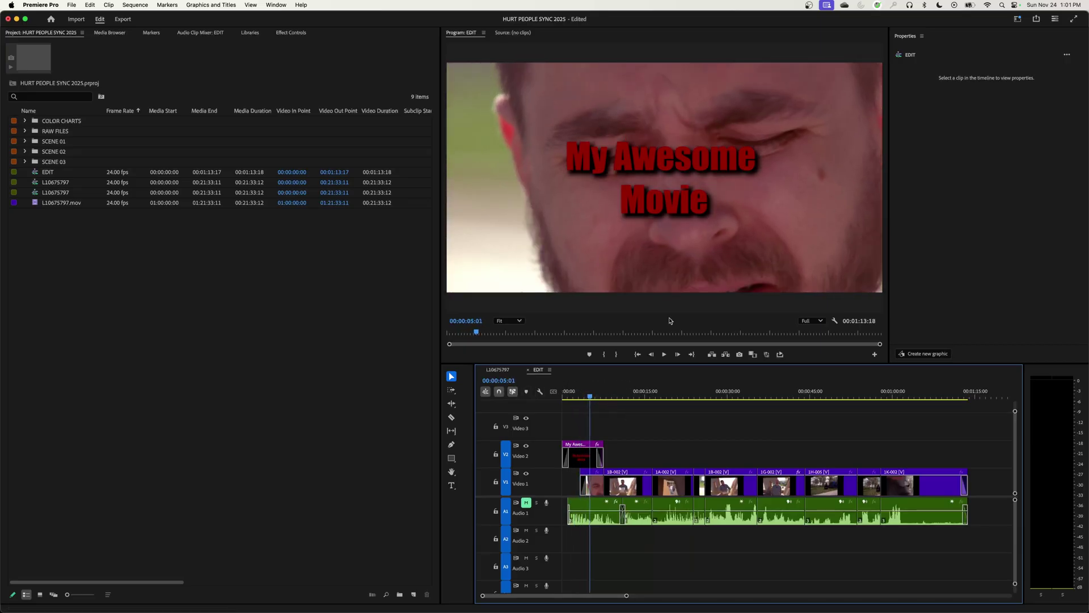
Select the opening title clip to view its text settings, then play from near the sequence end.
{"action": "left_click", "coordinate": [583, 452]}
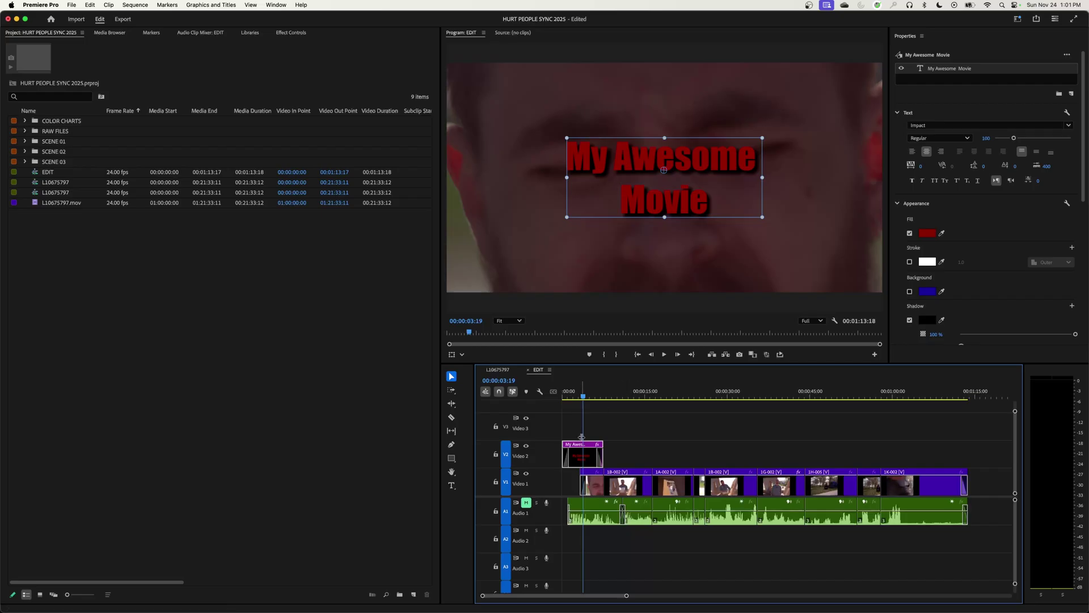
{"action": "left_click", "coordinate": [952, 394]}
{"action": "key", "text": "space"}
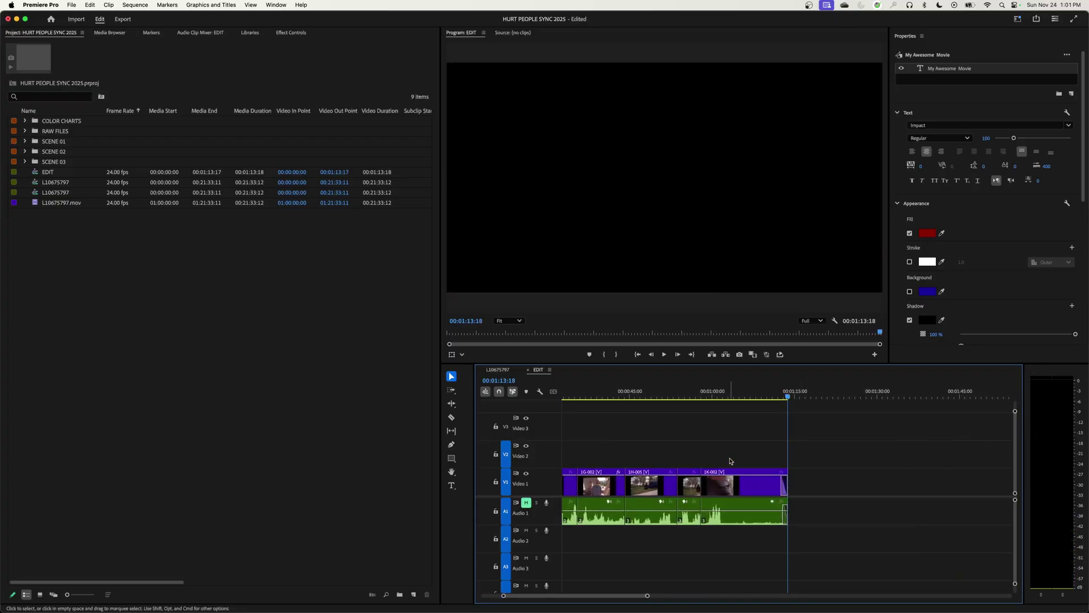
Option-drag a copy of the 'My Awesome Movie' title after the last shot, extending the sequence to 00:01:21:08.
{"action": "key", "text": "Home"}
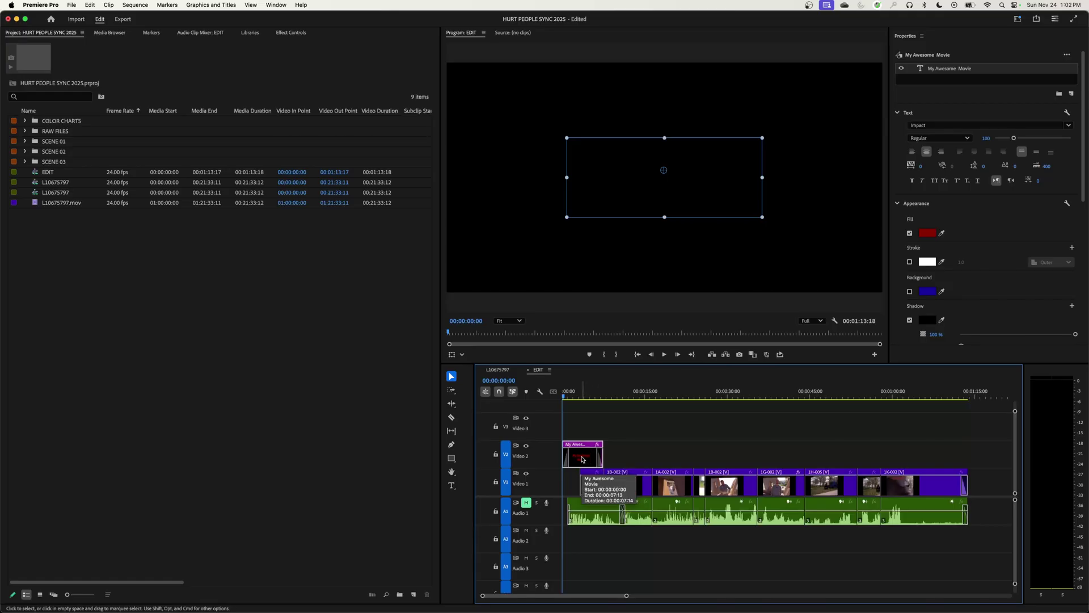
{"action": "left_click_drag", "start_coordinate": [581, 459], "coordinate": [990, 463]}
{"action": "left_click", "coordinate": [979, 396]}
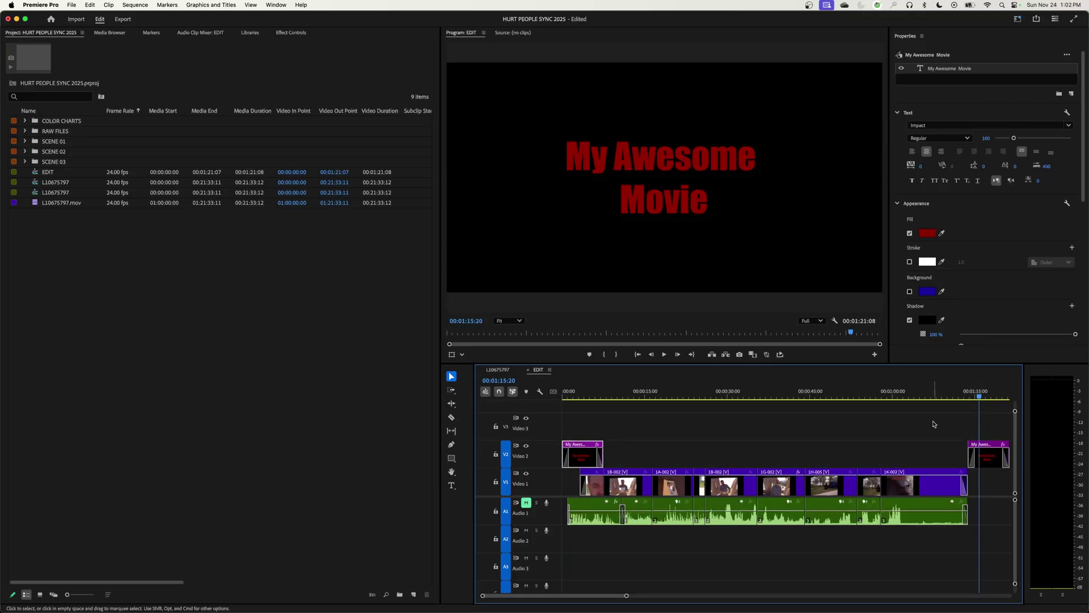
{"action": "key", "text": "="}
{"action": "key", "text": "="}
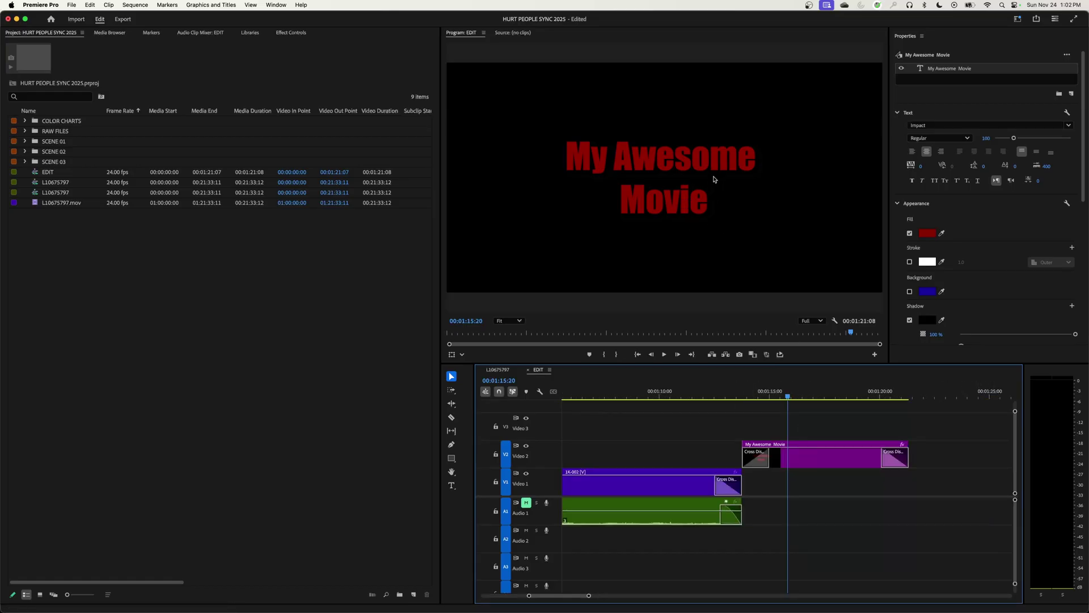
Uncheck Shadow on the end title's text layer and drag the text slightly upward in the Program monitor.
{"action": "left_click", "coordinate": [803, 464]}
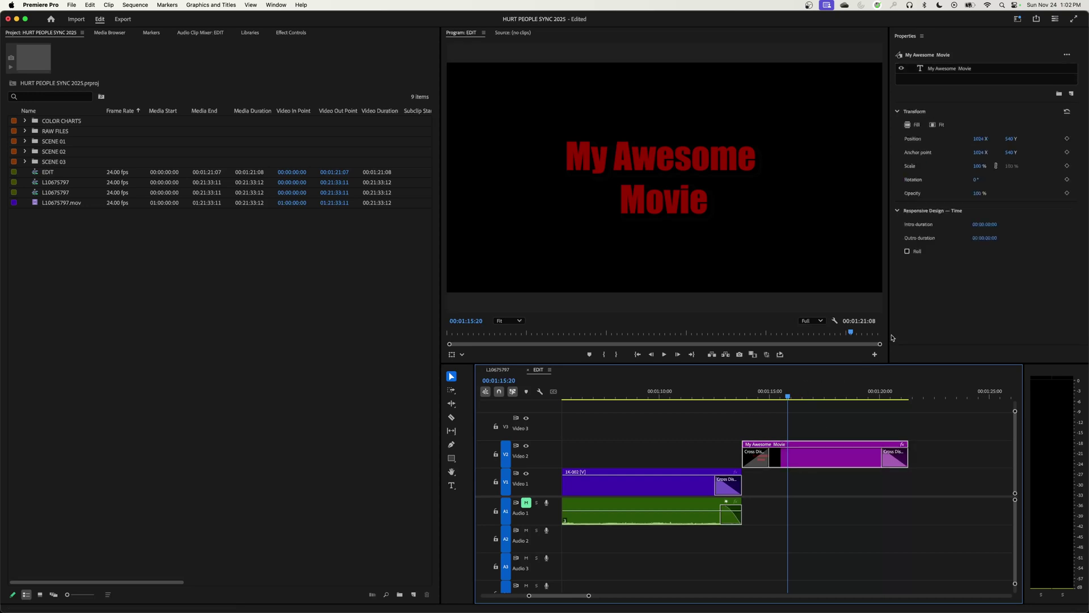
{"action": "left_click", "coordinate": [944, 68]}
{"action": "left_click", "coordinate": [910, 320]}
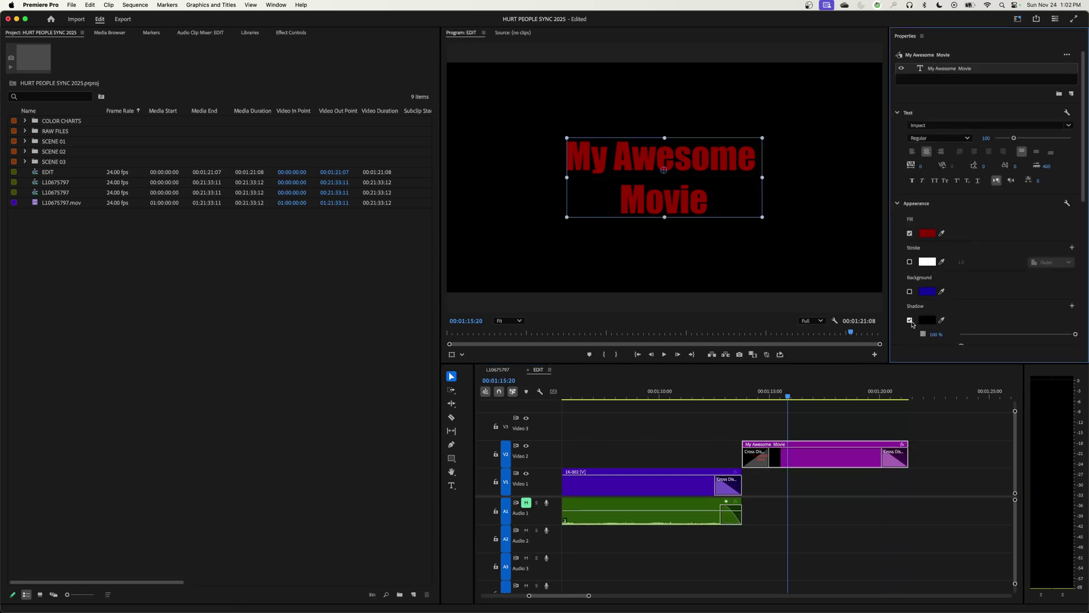
{"action": "left_click", "coordinate": [910, 320]}
{"action": "mouse_move", "coordinate": [686, 177]}
{"action": "left_mouse_down"}
{"action": "mouse_move", "coordinate": [681, 140]}
{"action": "mouse_move", "coordinate": [680, 183]}
{"action": "mouse_move", "coordinate": [681, 142]}
{"action": "mouse_move", "coordinate": [687, 170]}
{"action": "mouse_move", "coordinate": [696, 133]}
{"action": "mouse_move", "coordinate": [620, 195]}
{"action": "mouse_move", "coordinate": [715, 190]}
{"action": "mouse_move", "coordinate": [676, 171]}
{"action": "mouse_move", "coordinate": [661, 128]}
{"action": "mouse_move", "coordinate": [690, 189]}
{"action": "mouse_move", "coordinate": [682, 163]}
{"action": "mouse_move", "coordinate": [681, 174]}
{"action": "left_mouse_up"}
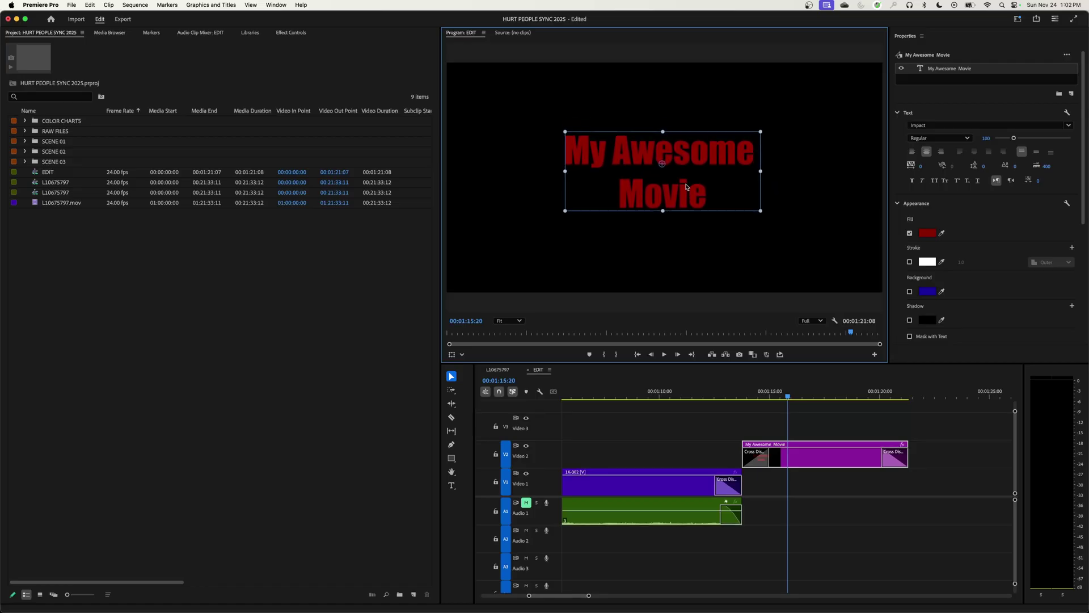
Drag the end title up toward the top of the frame and left of centre.
{"action": "mouse_move", "coordinate": [685, 171]}
{"action": "left_mouse_down"}
{"action": "mouse_move", "coordinate": [688, 127]}
{"action": "mouse_move", "coordinate": [696, 181]}
{"action": "left_mouse_up"}
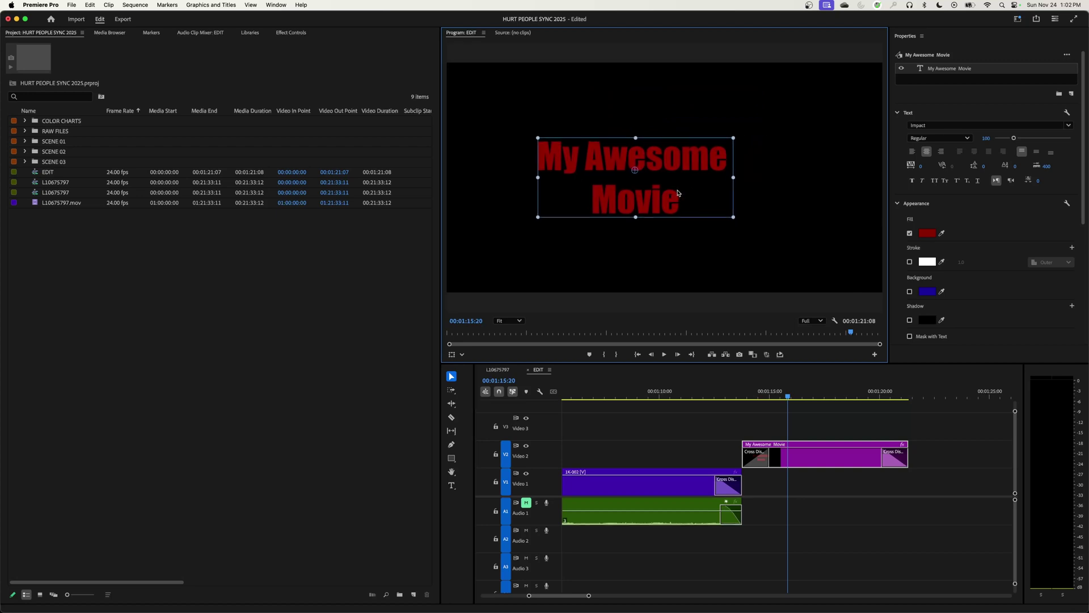
{"action": "left_click_drag", "start_coordinate": [687, 202], "coordinate": [692, 137]}
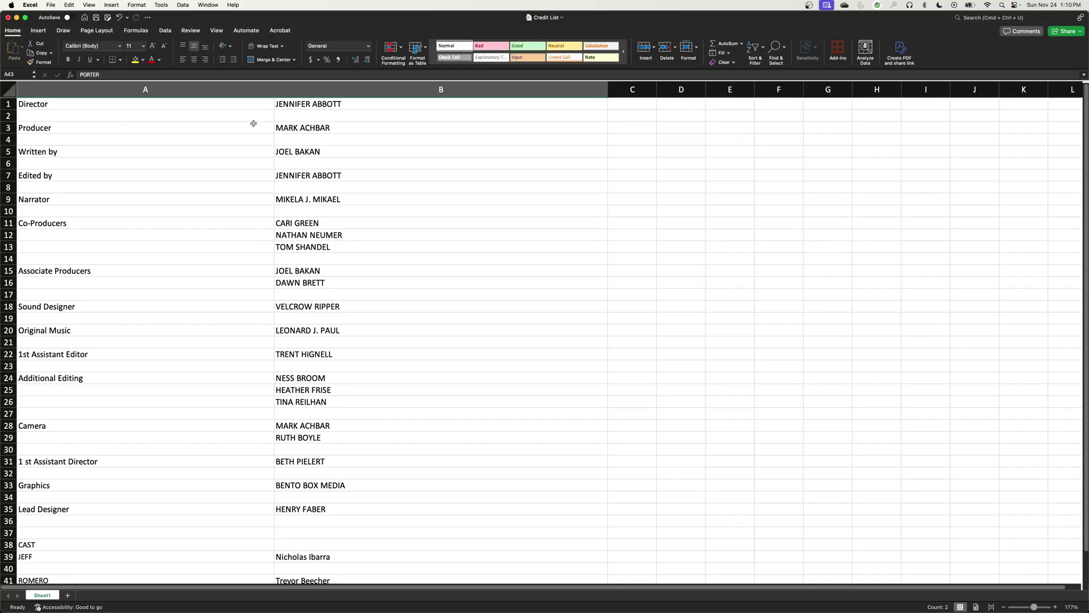
Copy the cast rows JEFF, ROMERO and PORTER (A39:A43) from the Credit List sheet, then return to Premiere.
{"action": "scroll", "coordinate": [265, 402], "scroll_direction": "down", "scroll_amount": 5}
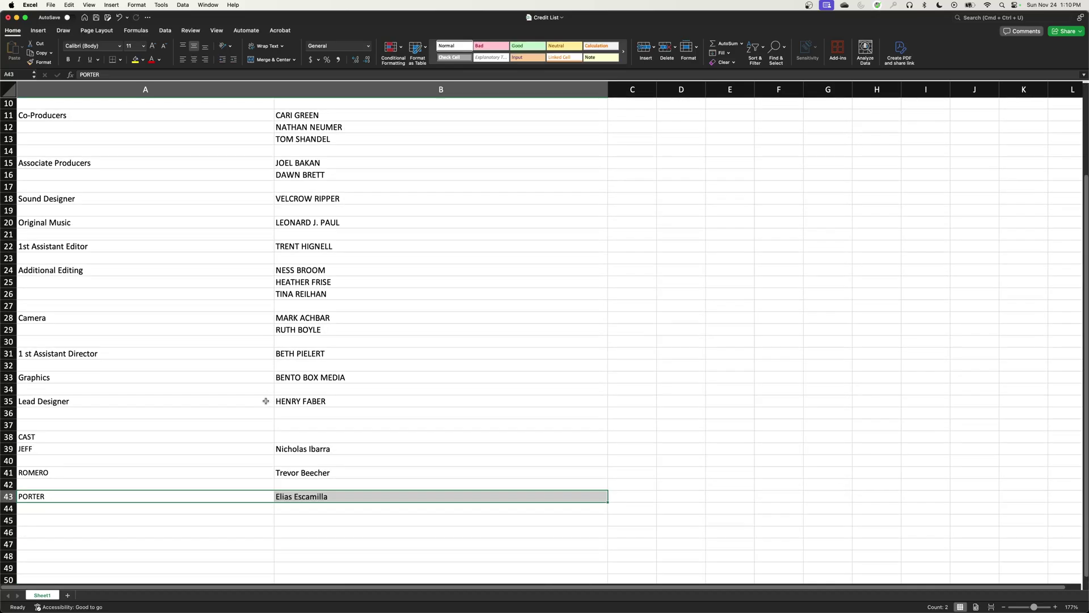
{"action": "scroll", "coordinate": [266, 401], "scroll_direction": "up", "scroll_amount": 3}
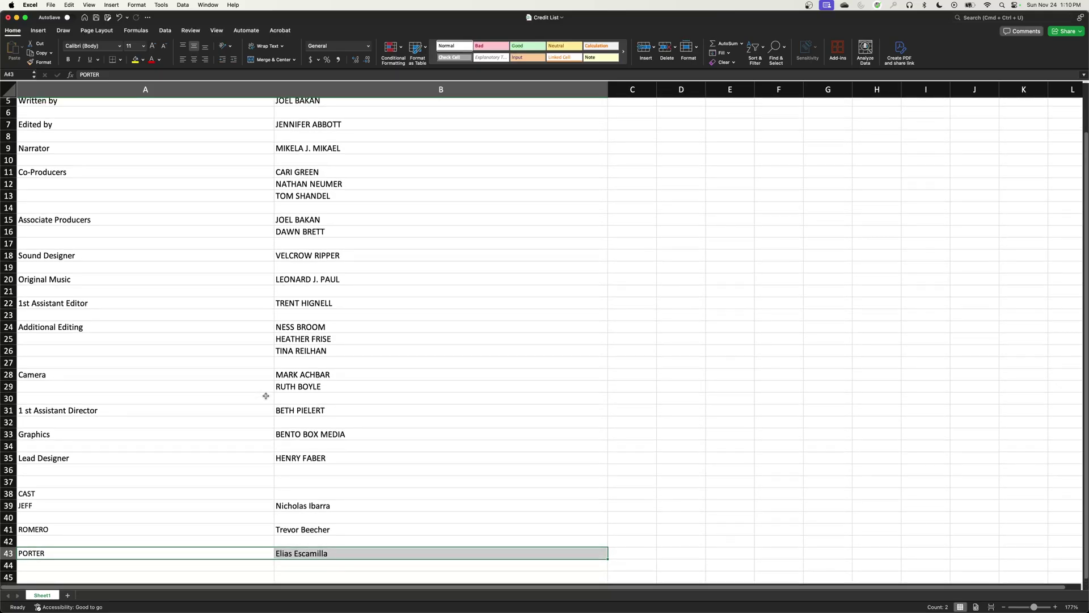
{"action": "scroll", "coordinate": [267, 395], "scroll_direction": "up", "scroll_amount": 3}
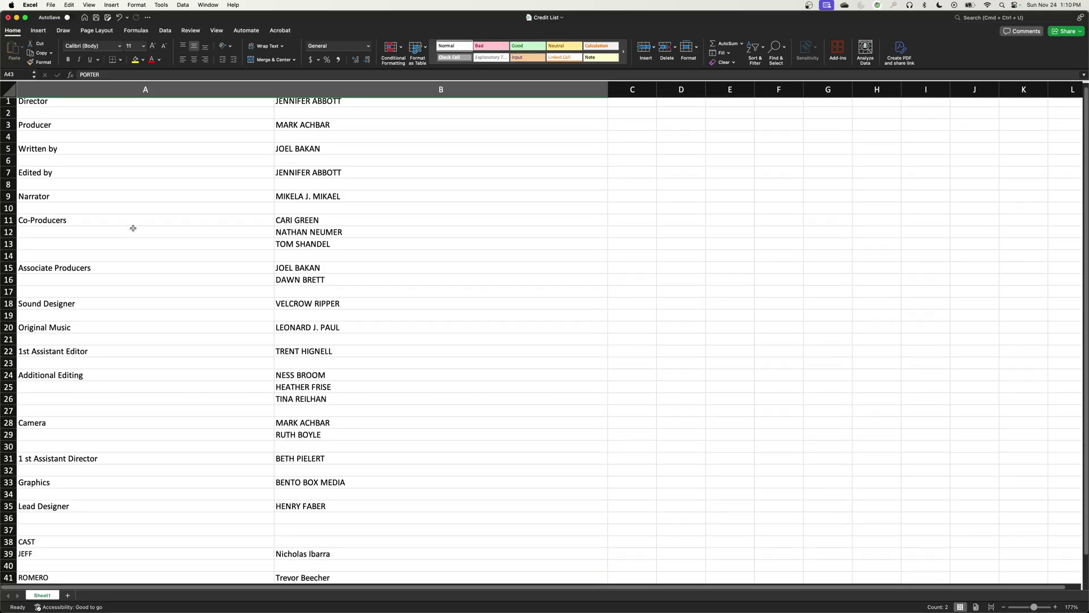
{"action": "left_click_drag", "start_coordinate": [42, 105], "coordinate": [65, 497]}
{"action": "left_click_drag", "start_coordinate": [319, 104], "coordinate": [307, 528]}
{"action": "scroll", "coordinate": [307, 527], "scroll_direction": "down", "scroll_amount": 5}
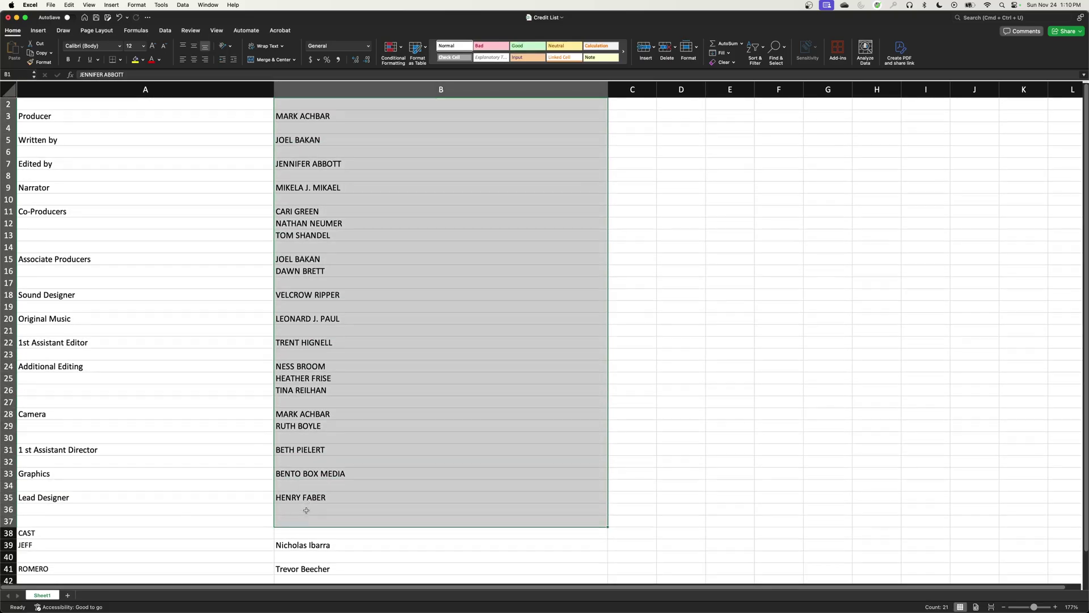
{"action": "scroll", "coordinate": [297, 499], "scroll_direction": "up", "scroll_amount": 5}
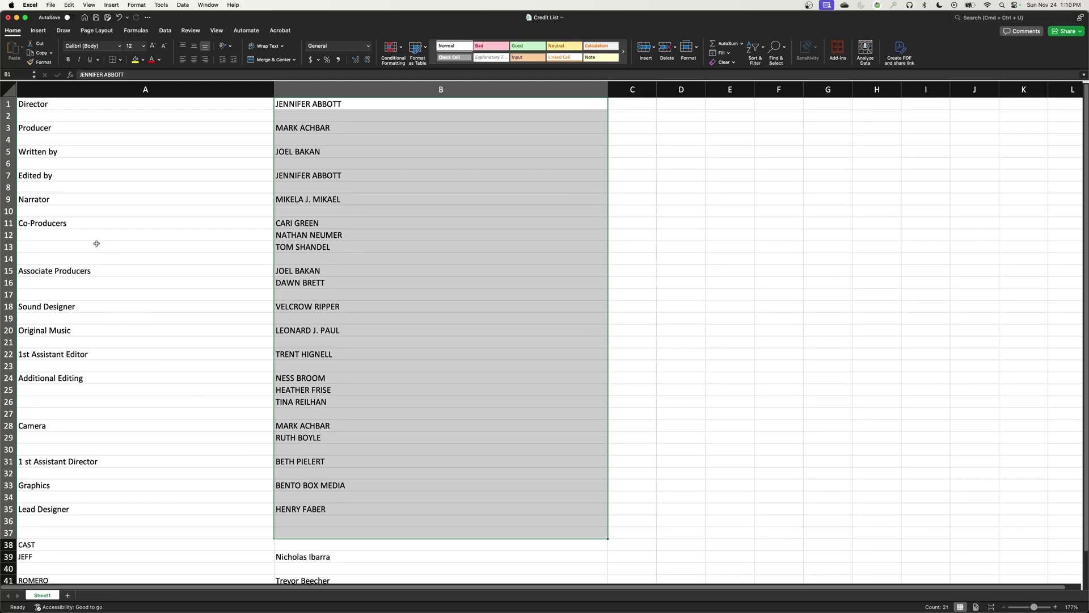
{"action": "scroll", "coordinate": [108, 510], "scroll_direction": "down", "scroll_amount": 1}
{"action": "scroll", "coordinate": [80, 521], "scroll_direction": "down", "scroll_amount": 4}
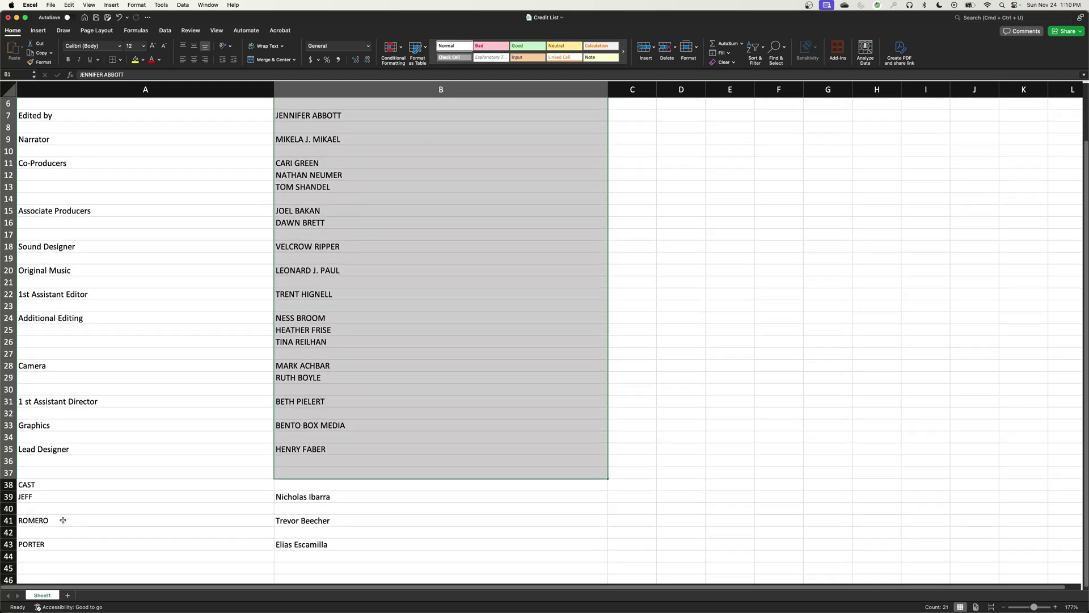
{"action": "left_click_drag", "start_coordinate": [23, 479], "coordinate": [72, 528]}
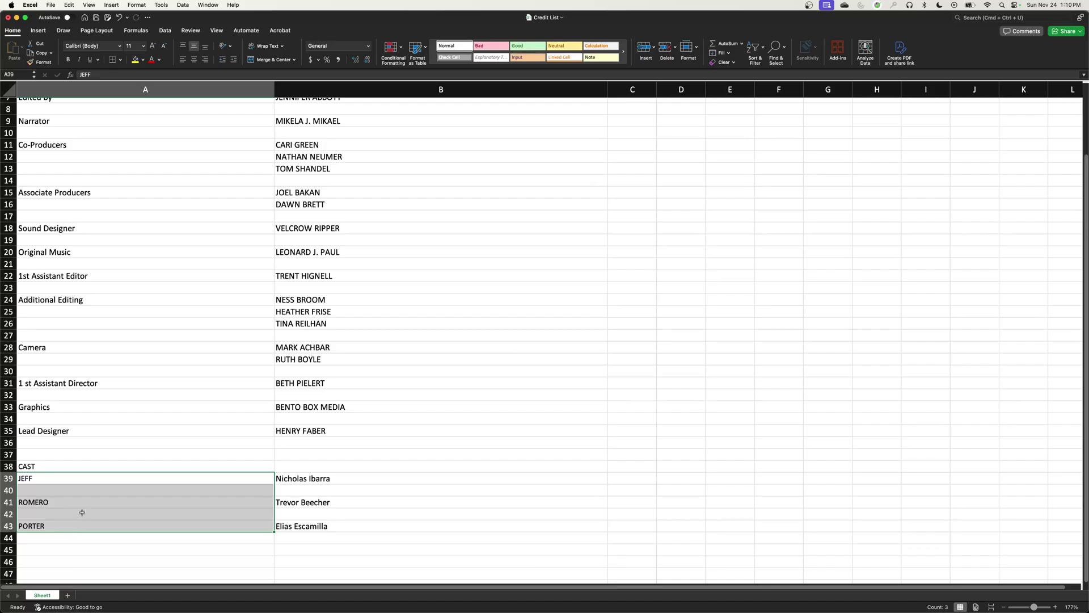
{"action": "key", "text": "super+c"}
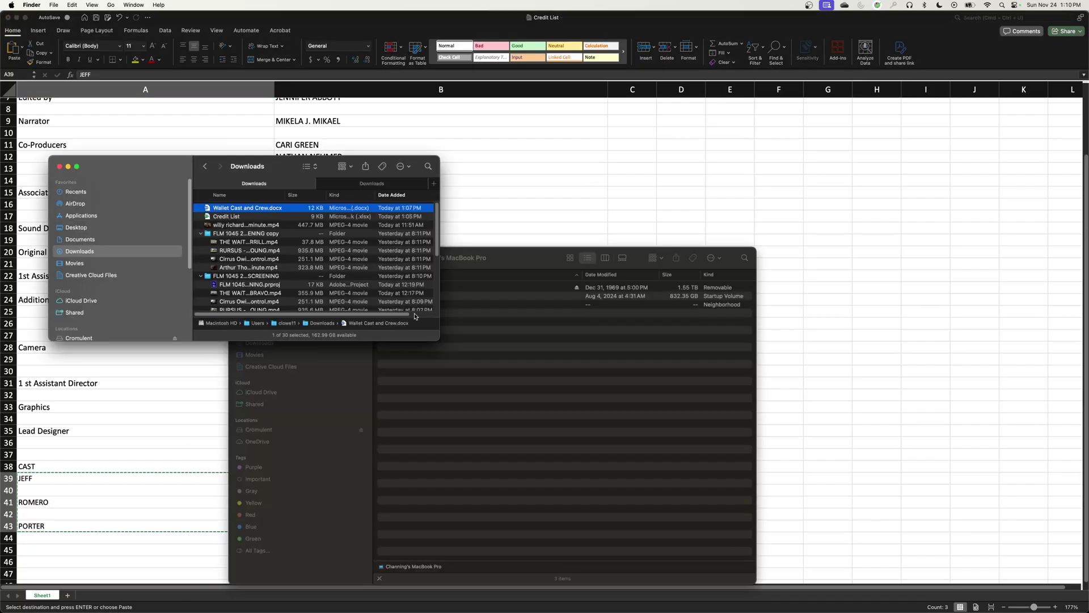
{"action": "key", "text": "super+Tab"}
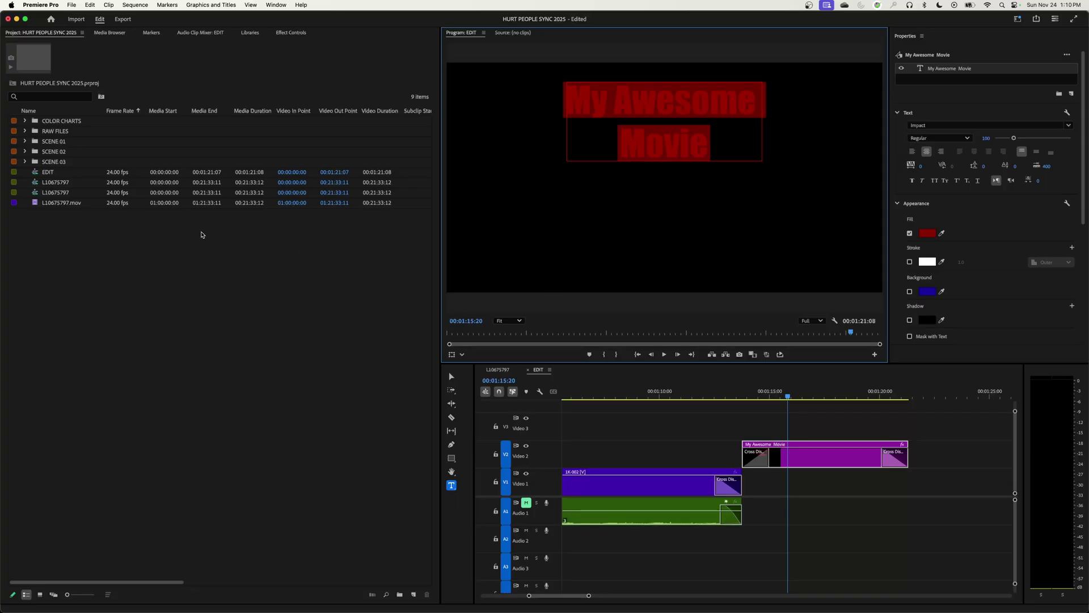
Replace the end title's 'My Awesome Movie' text with 'CAST' and lower the heading slightly.
{"action": "double_click", "coordinate": [620, 134]}
{"action": "left_click_drag", "start_coordinate": [621, 134], "coordinate": [546, 99]}
{"action": "type", "text": "CAST"}
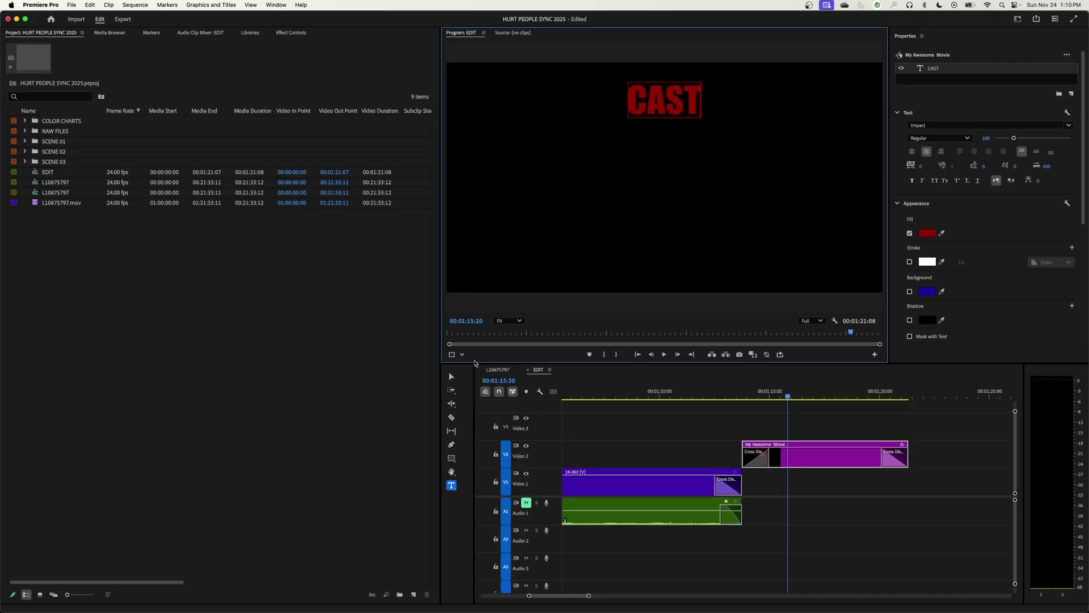
{"action": "key", "text": "Escape"}
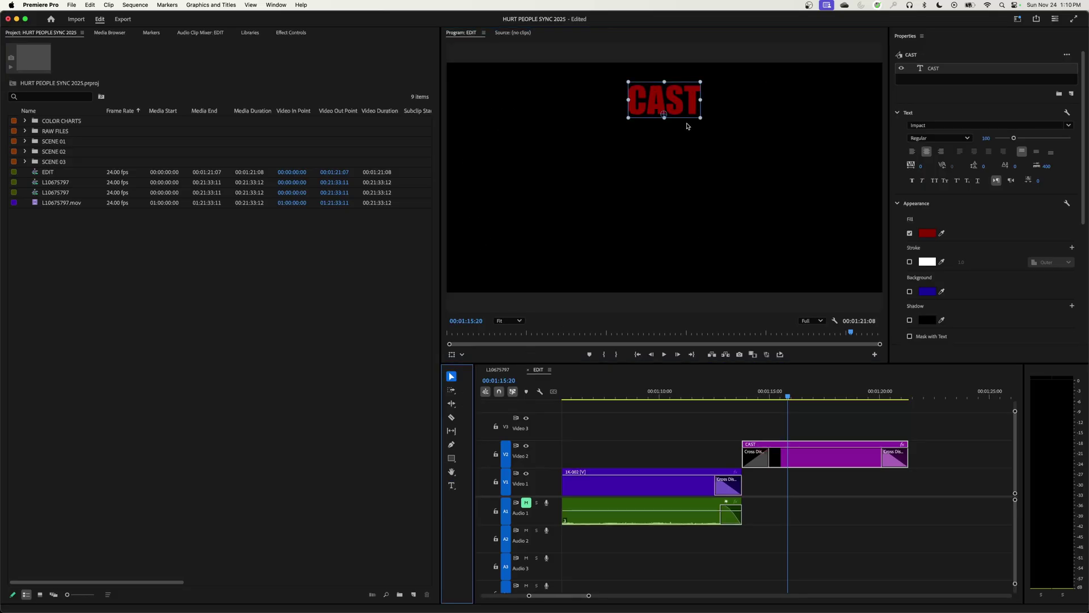
{"action": "left_click_drag", "start_coordinate": [680, 106], "coordinate": [672, 123]}
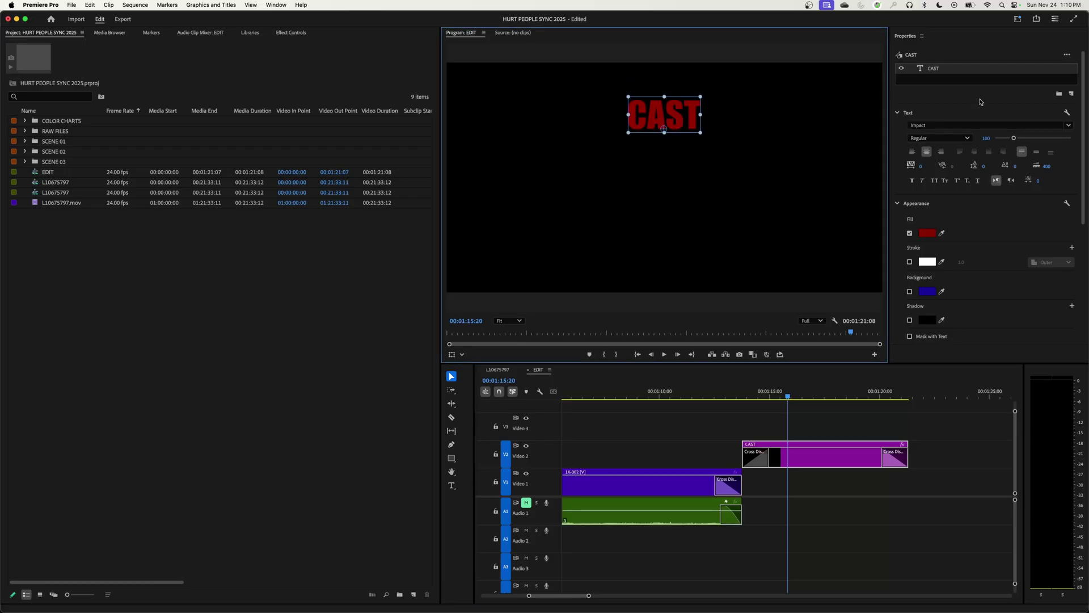
Duplicate the CAST text layer, move the copy left, and paste JEFF, ROMERO, PORTER into it.
{"action": "right_click", "coordinate": [940, 71]}
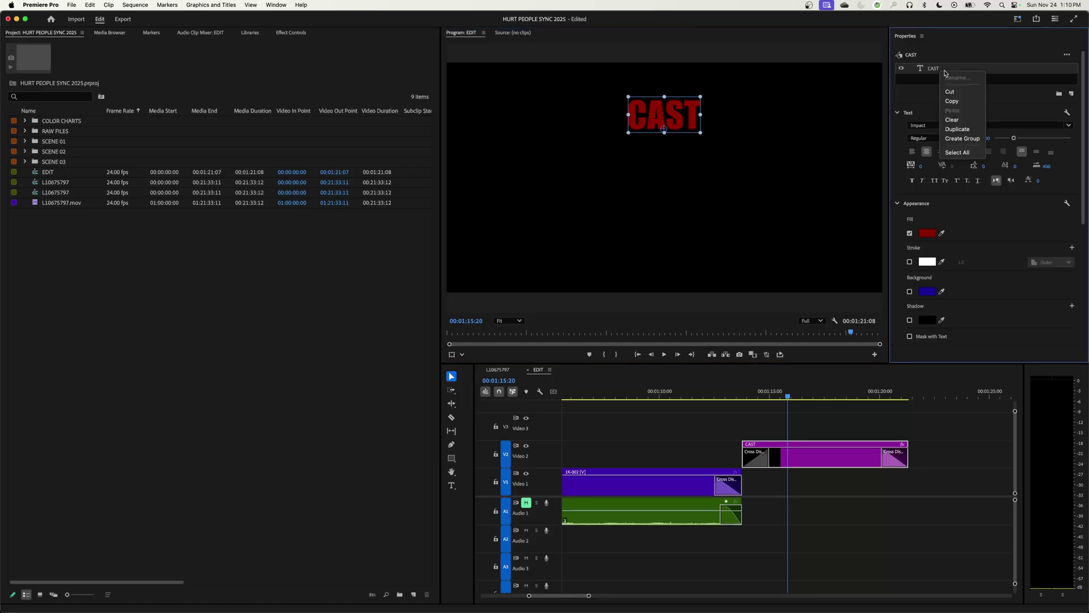
{"action": "left_click", "coordinate": [958, 128]}
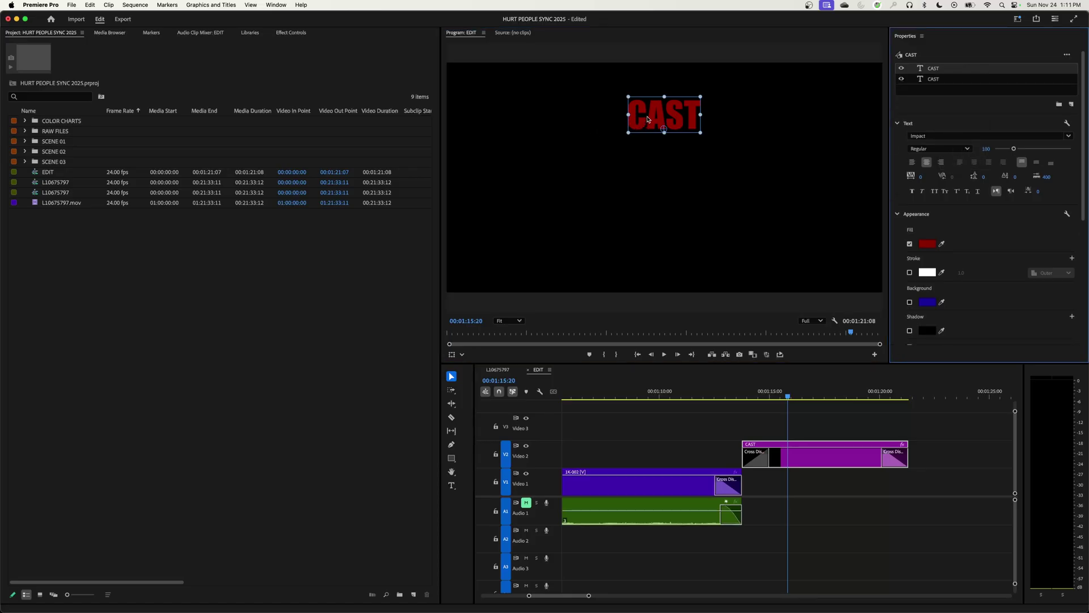
{"action": "left_click_drag", "start_coordinate": [650, 117], "coordinate": [516, 157]}
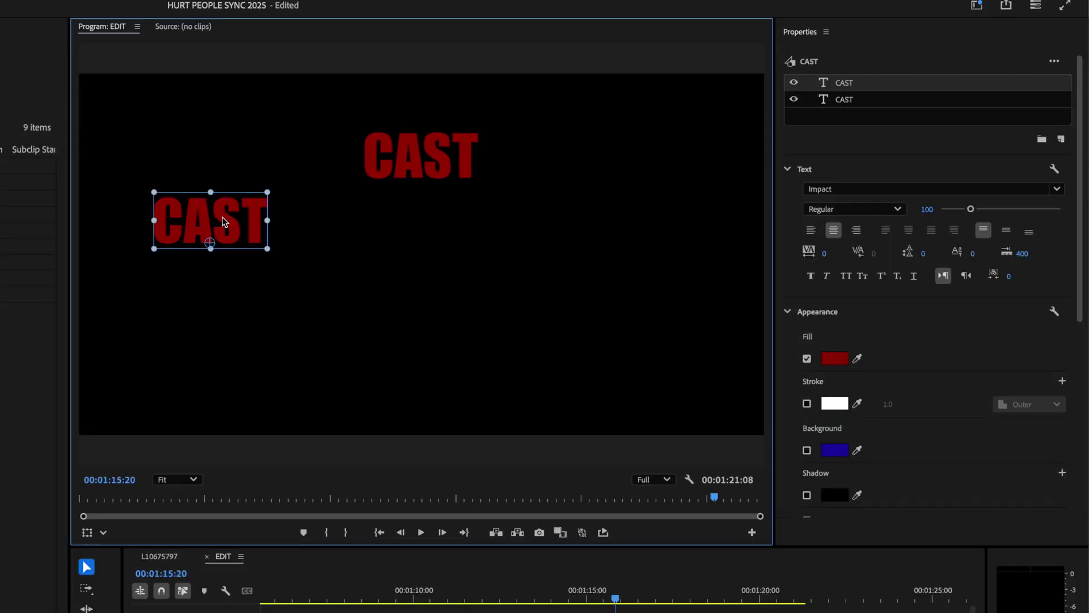
{"action": "double_click", "coordinate": [212, 223]}
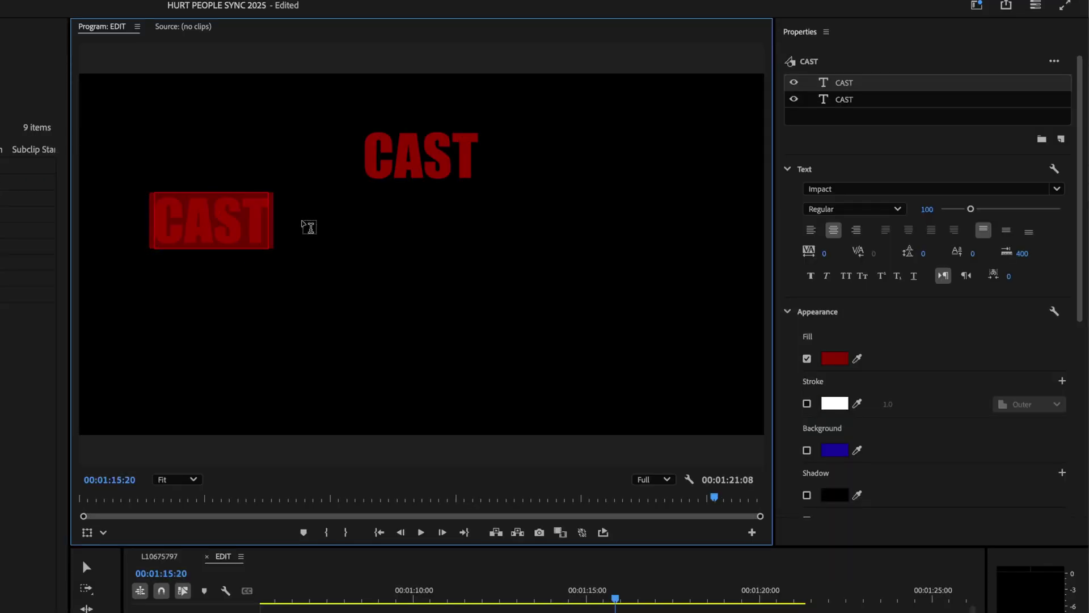
{"action": "key", "text": "ctrl+v"}
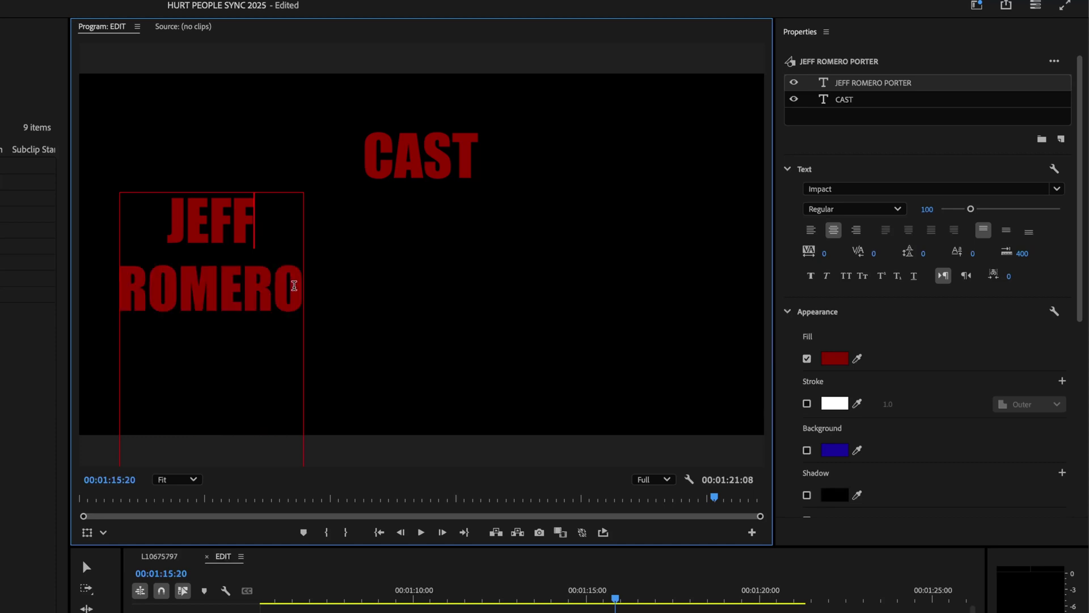
Shrink the character-name text box, left-align it, and move the block further left.
{"action": "left_click", "coordinate": [297, 288]}
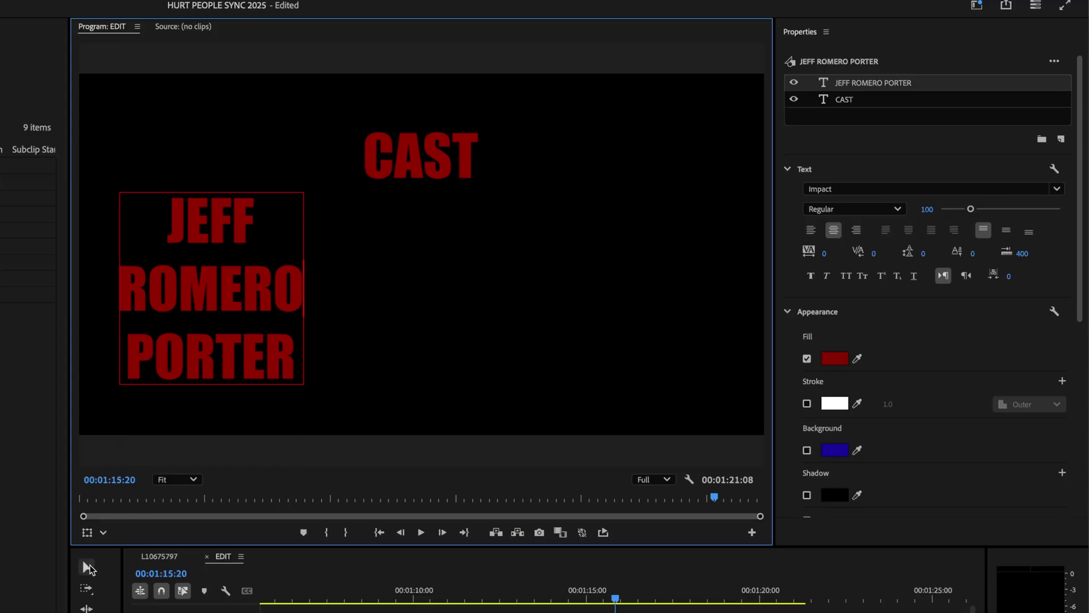
{"action": "left_click", "coordinate": [86, 566]}
{"action": "left_click_drag", "start_coordinate": [304, 388], "coordinate": [283, 360]}
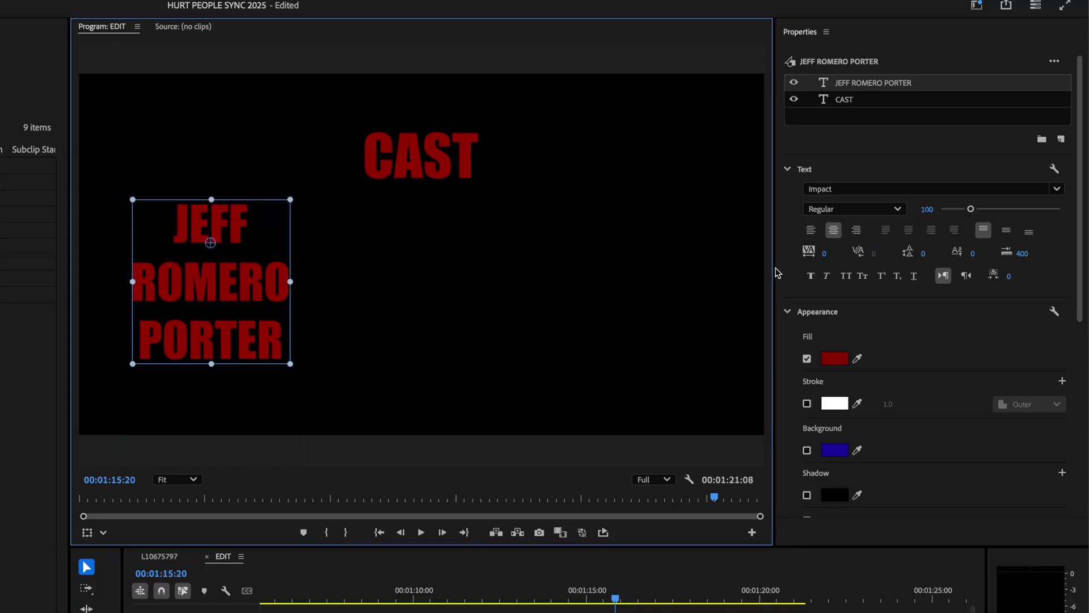
{"action": "left_click", "coordinate": [810, 232]}
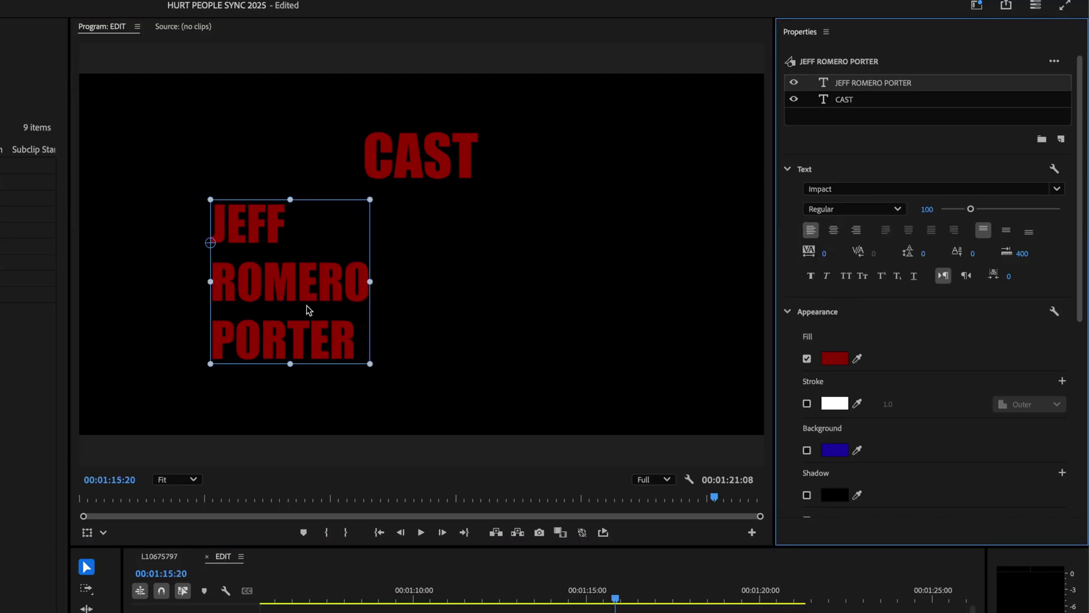
{"action": "left_click_drag", "start_coordinate": [244, 258], "coordinate": [211, 258]}
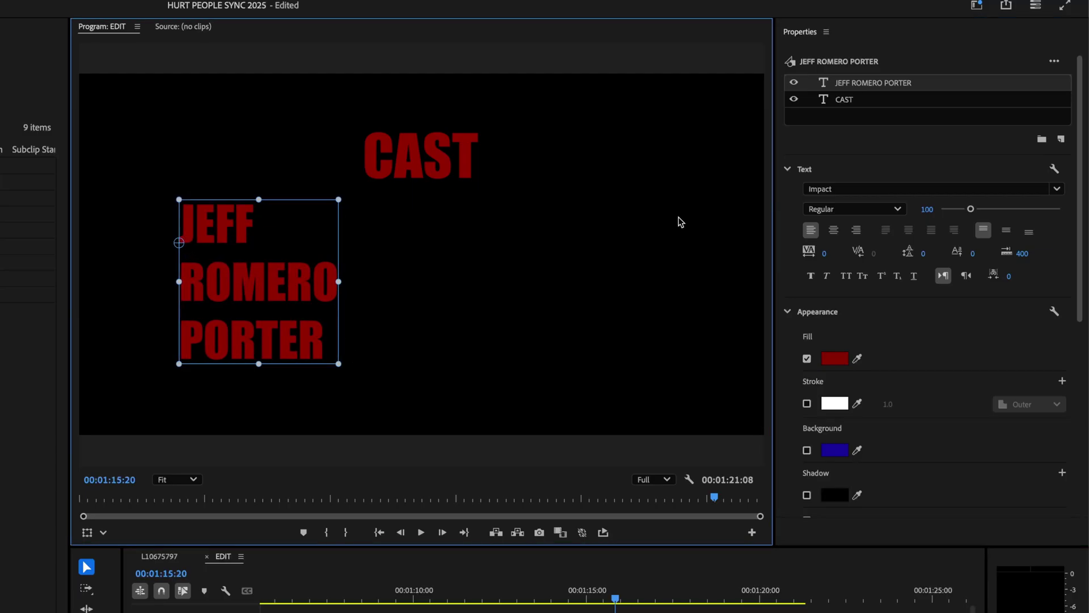
Duplicate the character-name layer and move the copy to the right side of the frame.
{"action": "right_click", "coordinate": [862, 82]}
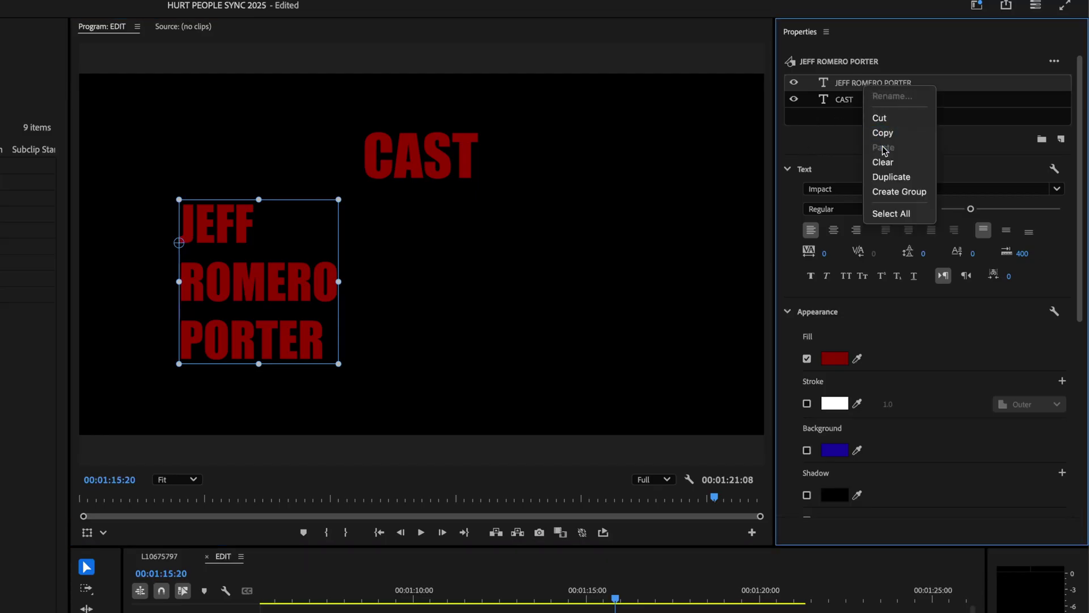
{"action": "left_click", "coordinate": [891, 178]}
{"action": "left_click_drag", "start_coordinate": [253, 272], "coordinate": [466, 282]}
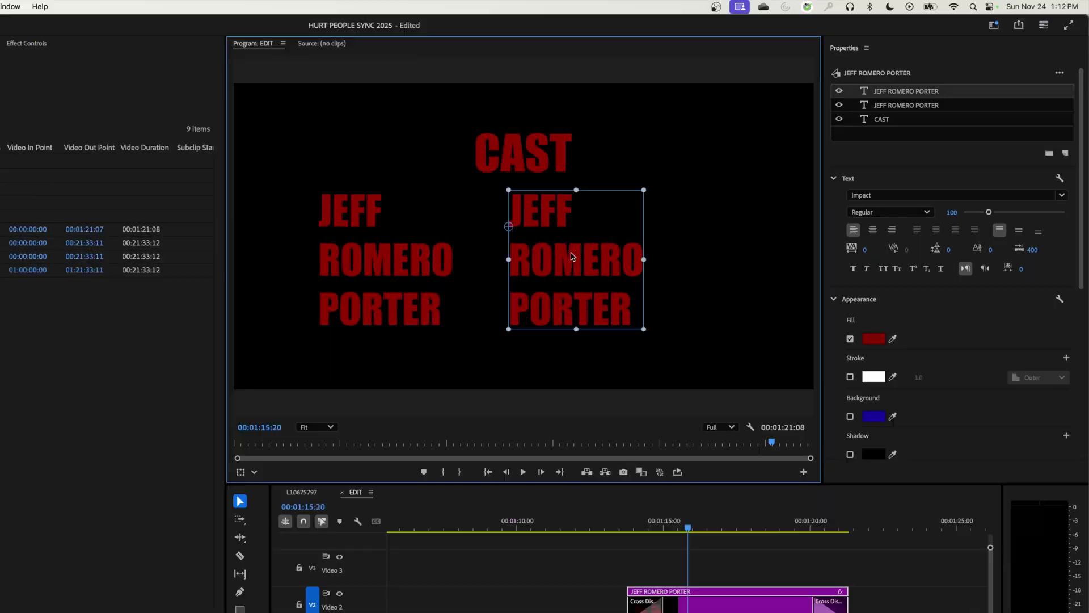
Copy the actor names in B39:B43 from the Excel credit list and return to Premiere.
{"action": "key", "text": "super+Tab"}
{"action": "left_click_drag", "start_coordinate": [301, 478], "coordinate": [333, 515]}
{"action": "key", "text": "super+c"}
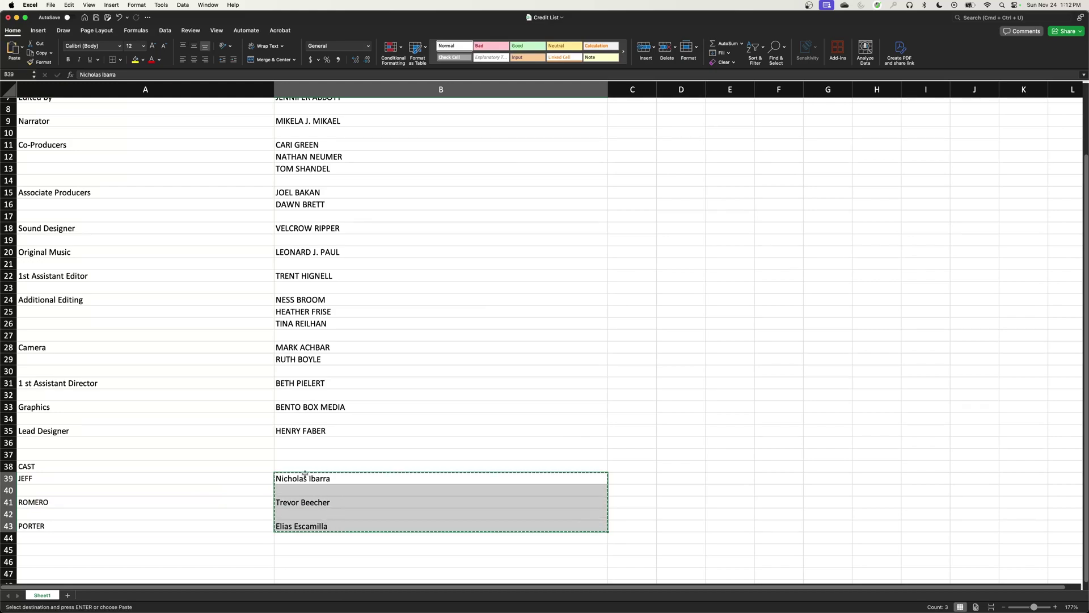
{"action": "key", "text": "super+Tab"}
Paste the actor names into the right-hand duplicate, right-align them, and move the box to the right side.
{"action": "double_click", "coordinate": [682, 185]}
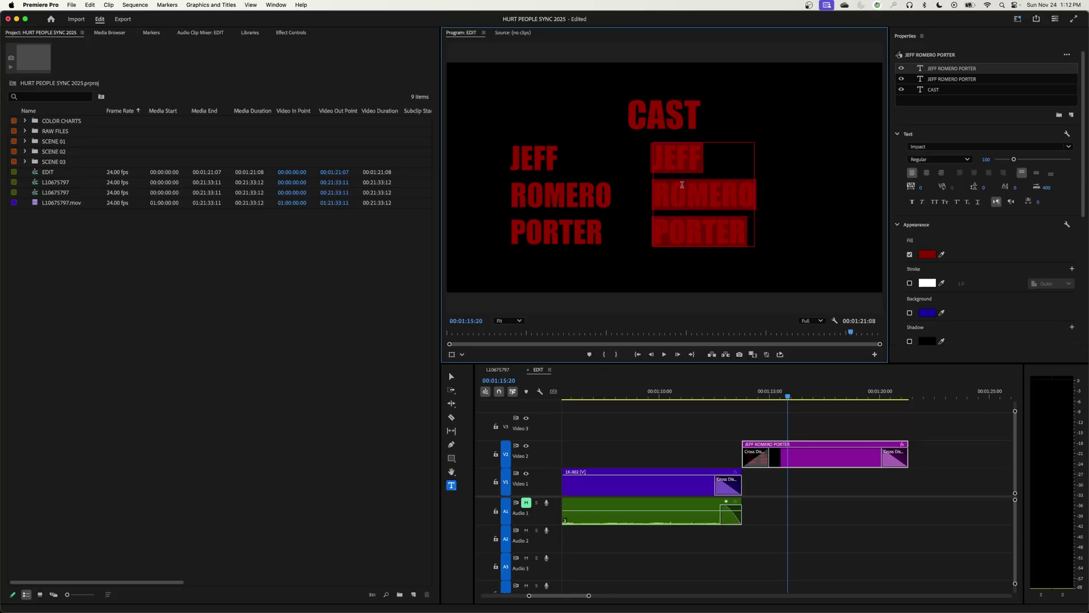
{"action": "key", "text": "super+v"}
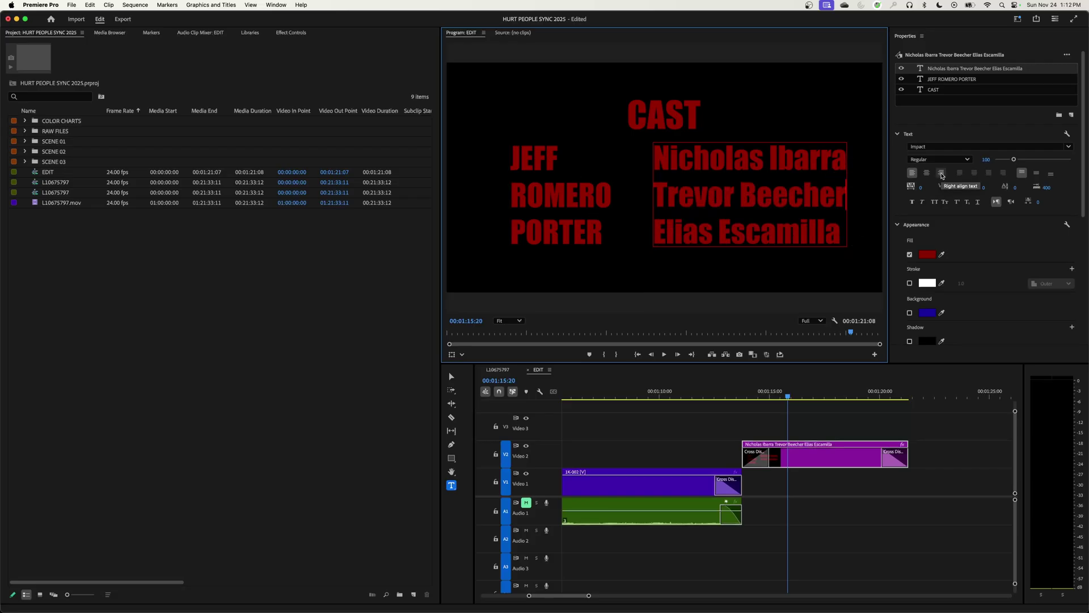
{"action": "left_click", "coordinate": [941, 176]}
{"action": "key", "text": "Escape"}
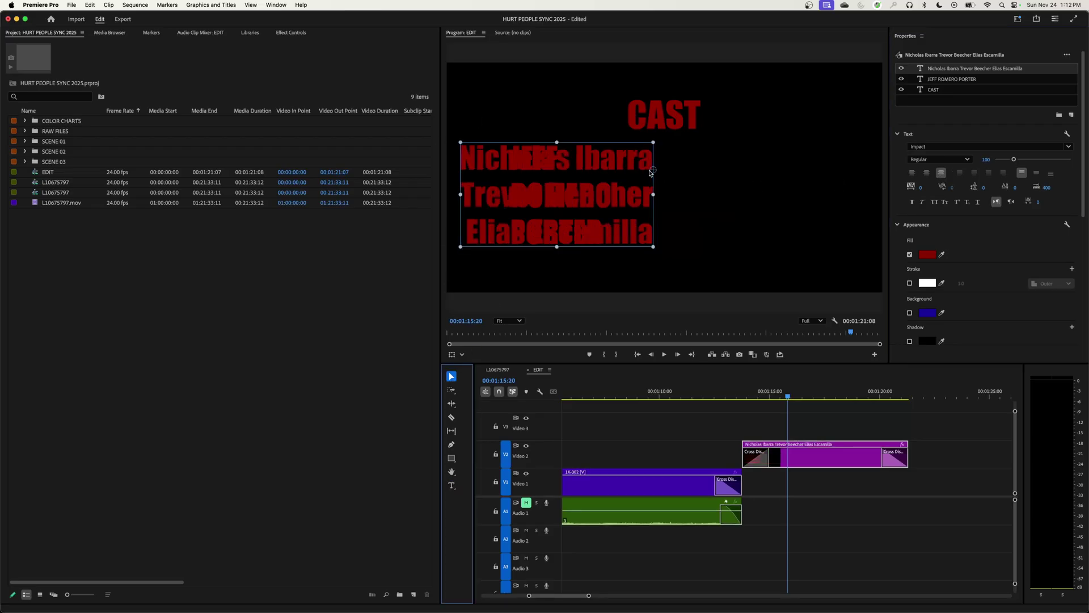
{"action": "left_click_drag", "start_coordinate": [606, 165], "coordinate": [787, 170]}
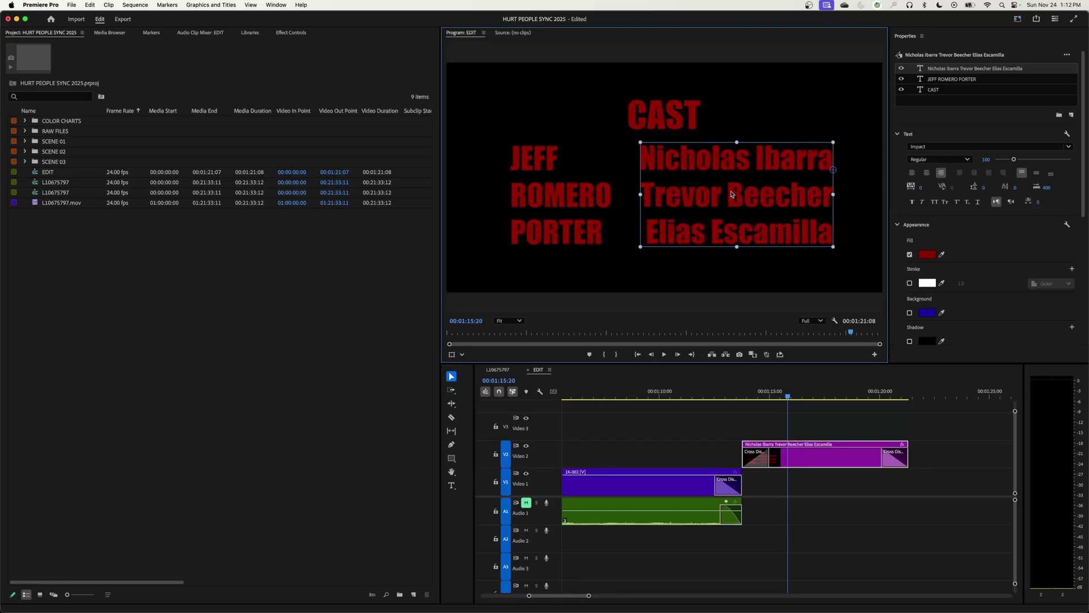
Replace the first actor name with the corrected name, nudge the column right, and play back to check.
{"action": "double_click", "coordinate": [828, 200]}
{"action": "left_click_drag", "start_coordinate": [832, 159], "coordinate": [641, 161]}
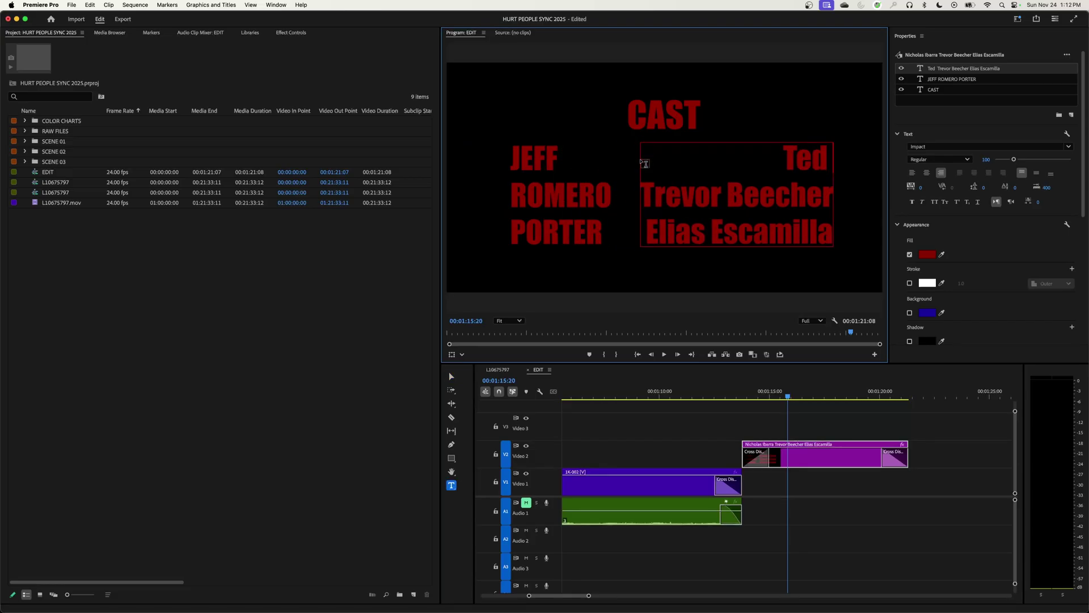
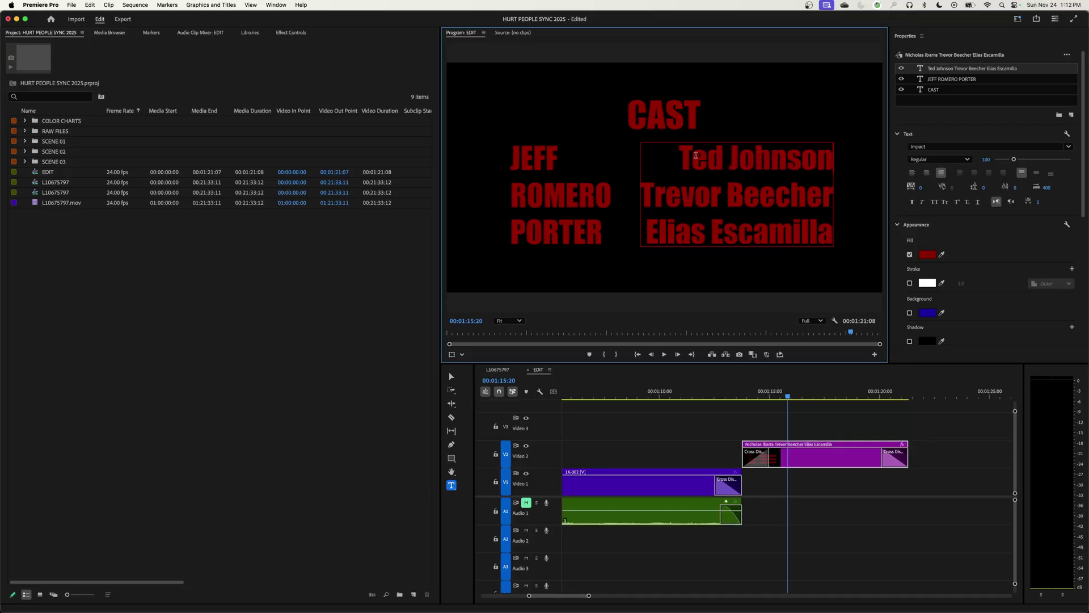
{"action": "key", "text": "Escape"}
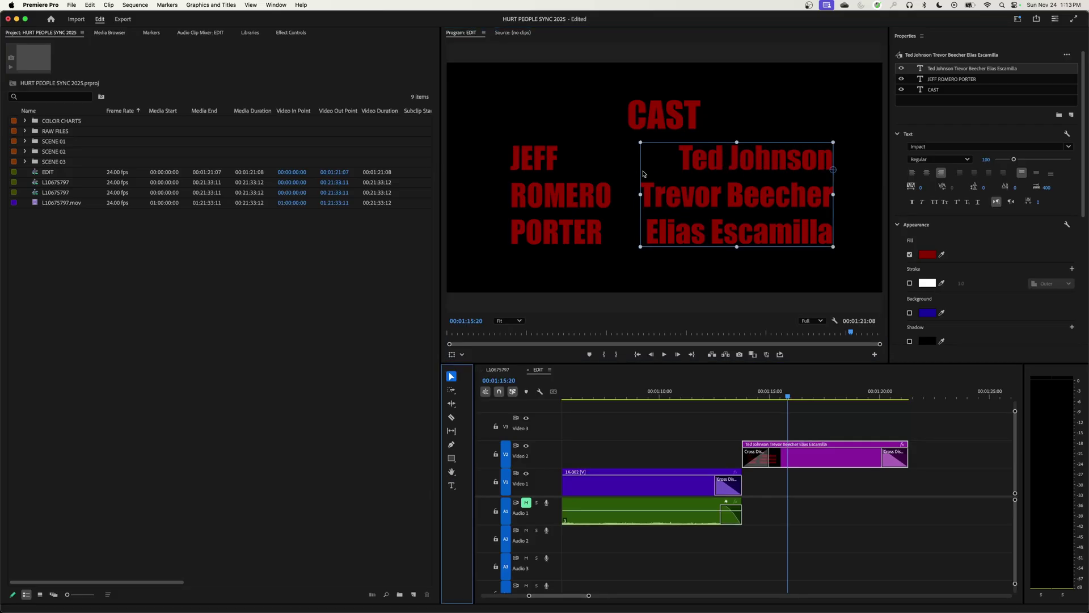
{"action": "left_click_drag", "start_coordinate": [750, 226], "coordinate": [769, 181]}
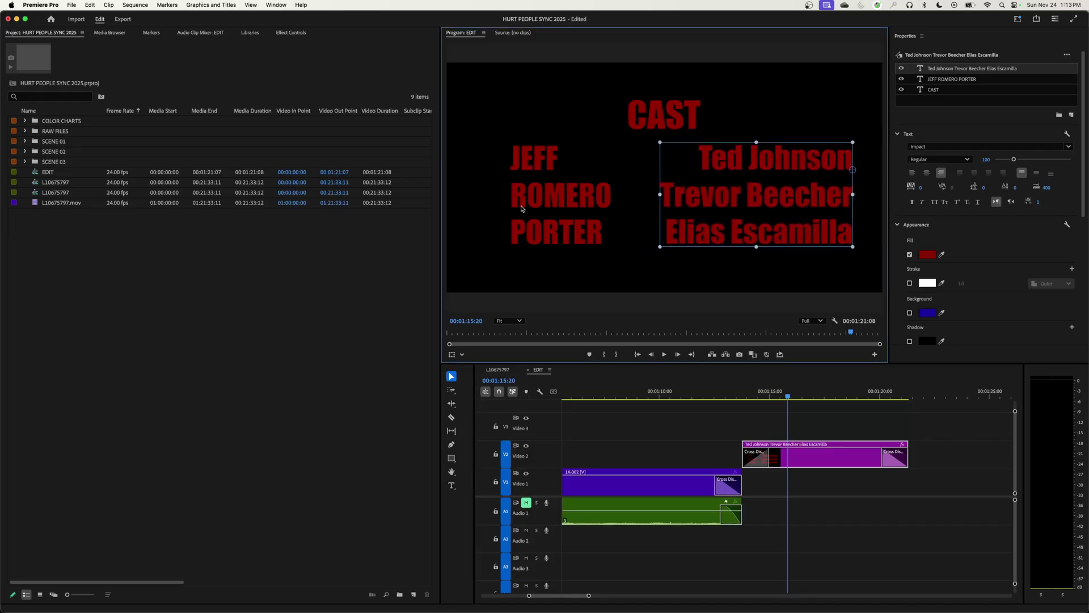
{"action": "left_click", "coordinate": [715, 391]}
{"action": "key", "text": "space"}
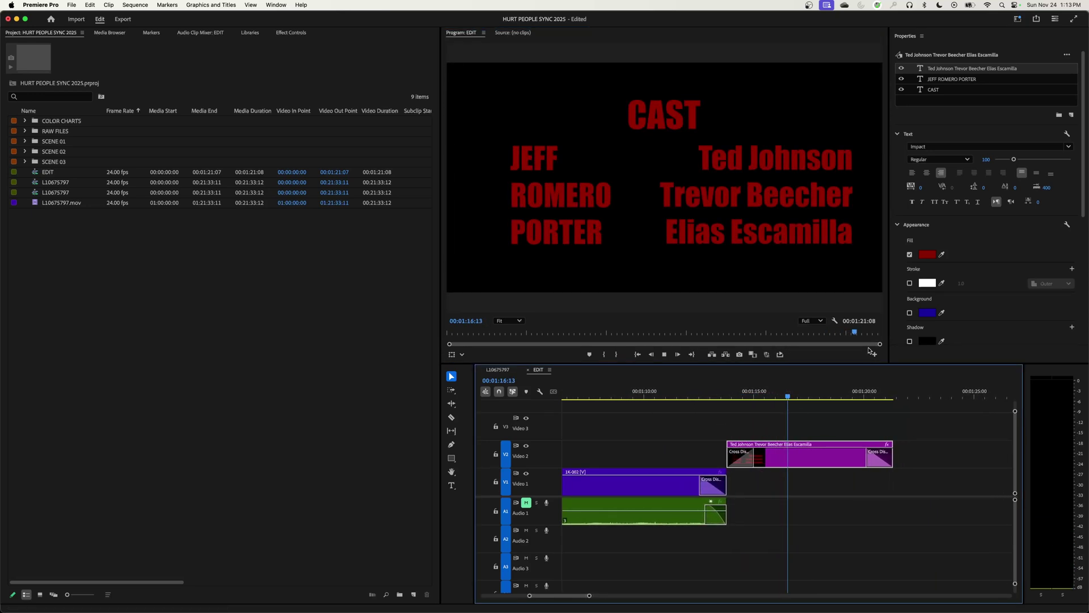
Razor-cut the V2 title clip at about 00:01:17:03 and select the second piece.
{"action": "key", "text": "space"}
{"action": "key", "text": "c"}
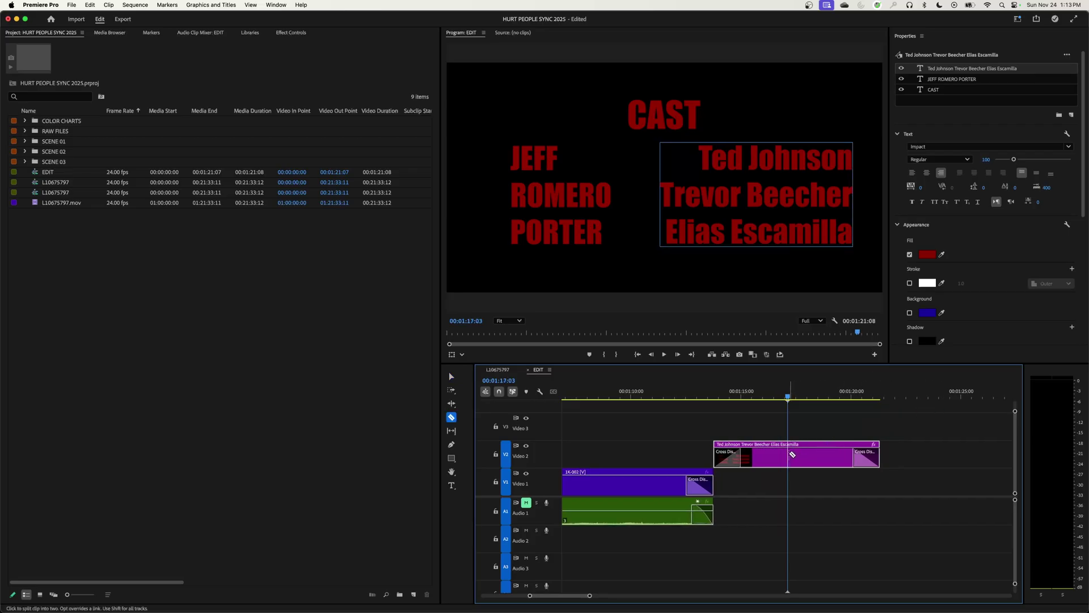
{"action": "left_click", "coordinate": [451, 376]}
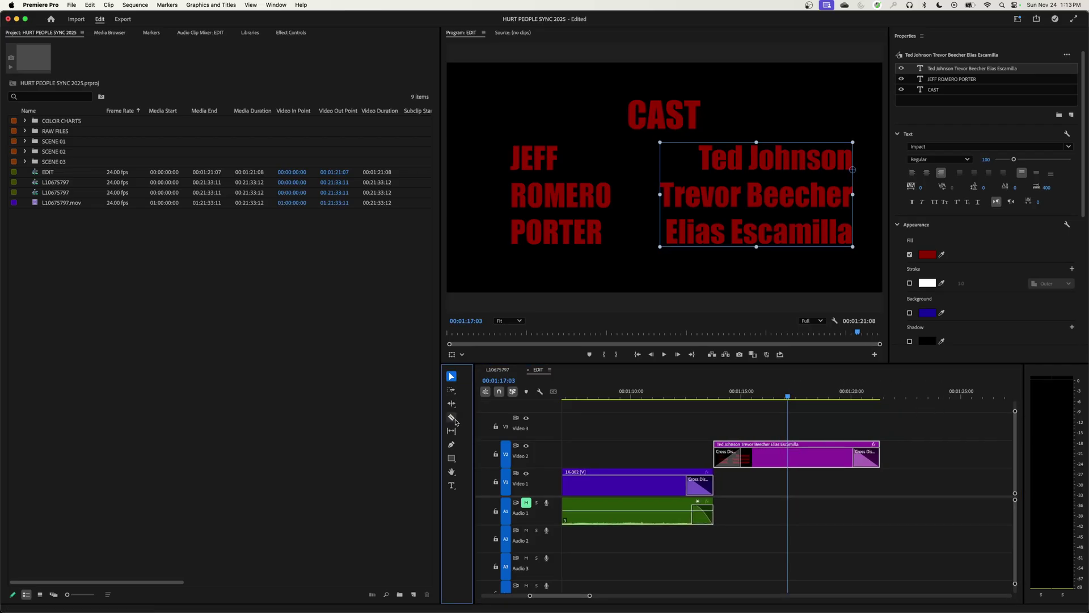
{"action": "left_click", "coordinate": [453, 418]}
{"action": "left_click", "coordinate": [613, 451]}
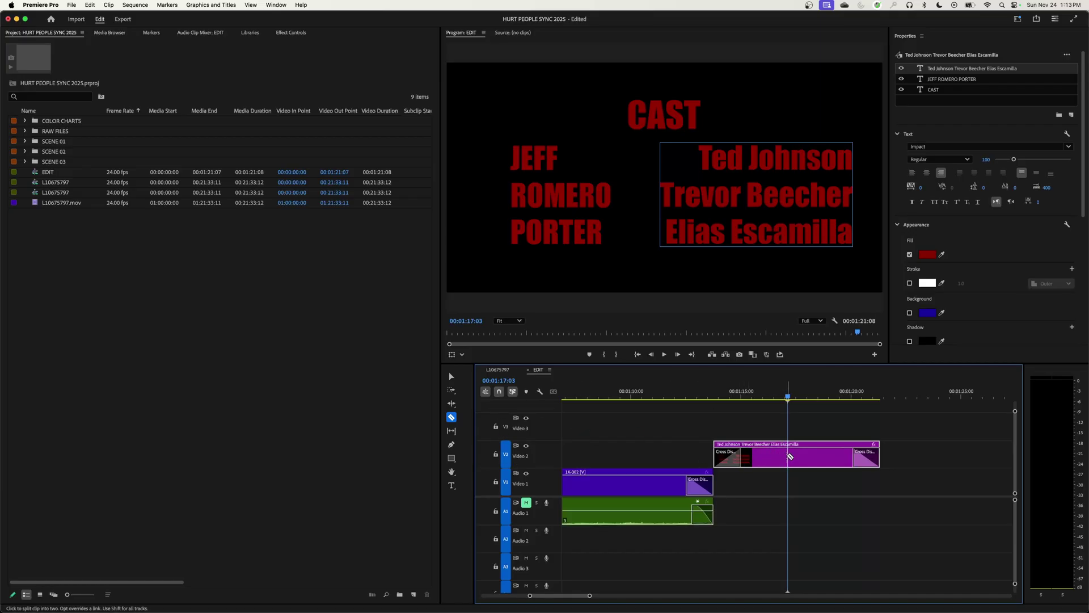
{"action": "left_click", "coordinate": [789, 455]}
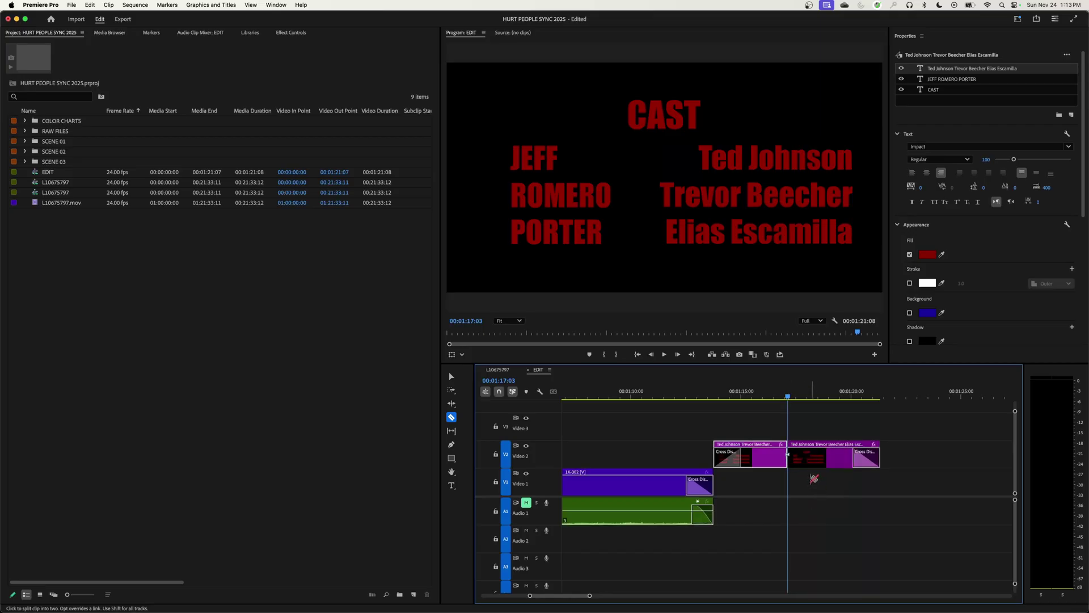
{"action": "key", "text": "v"}
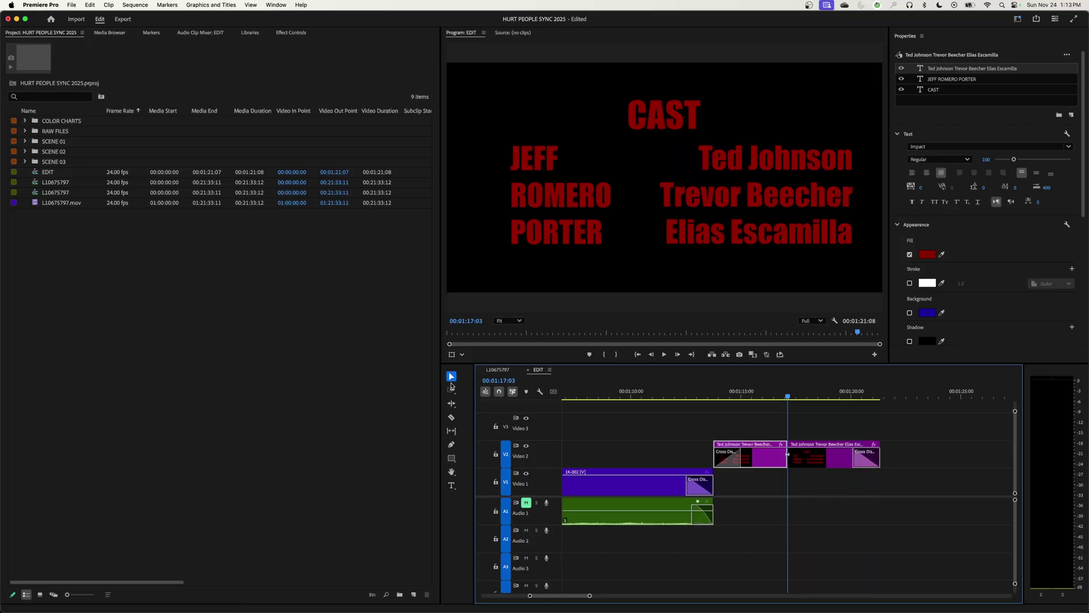
{"action": "left_click", "coordinate": [814, 460]}
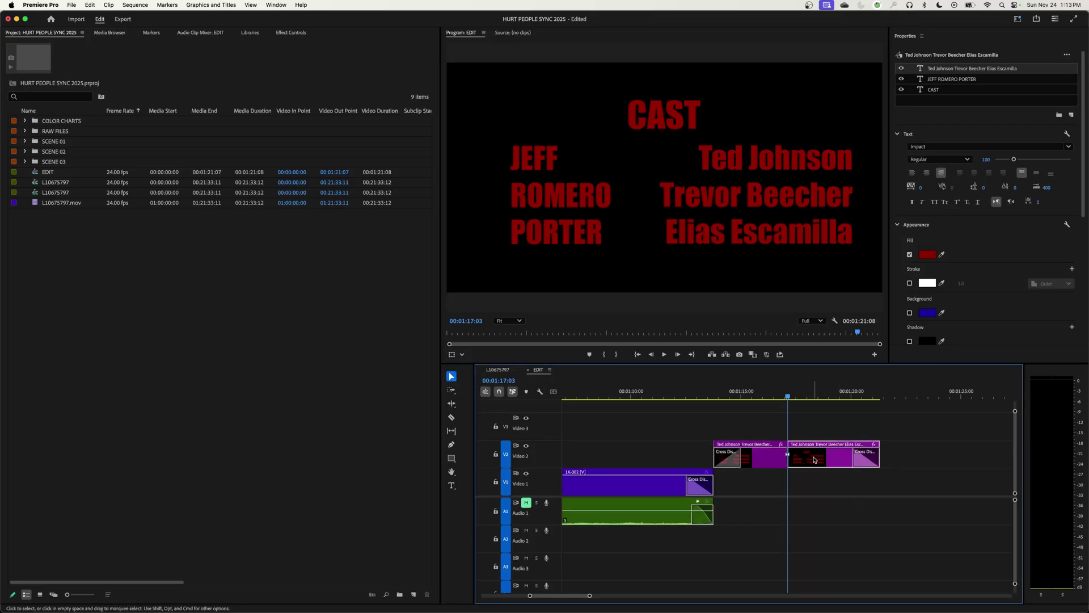
{"action": "left_click", "coordinate": [793, 396]}
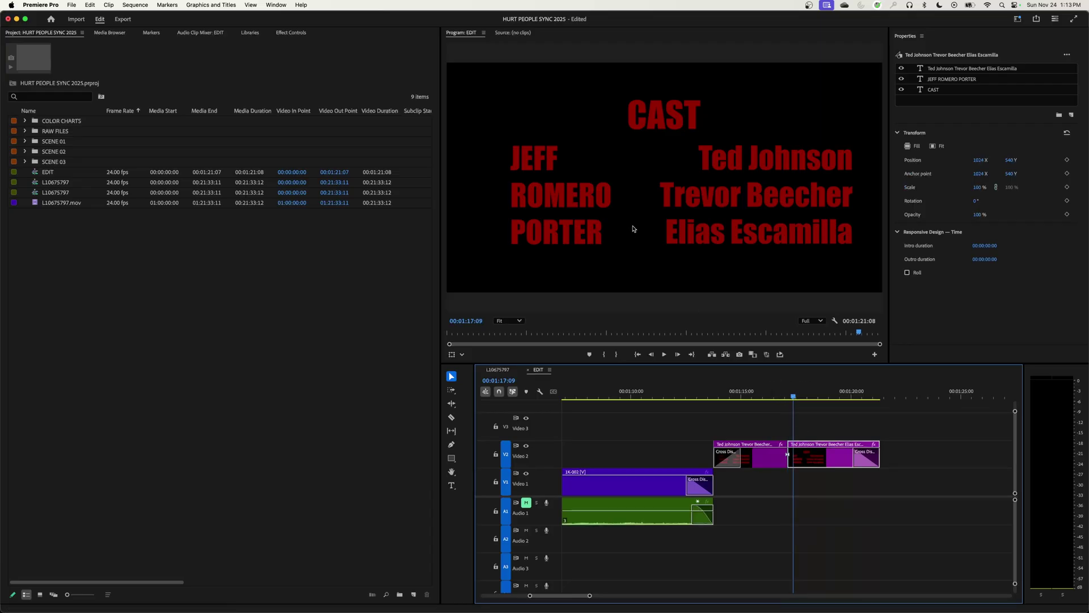
Delete the CAST heading layer from the second title clip, then select the character-name block.
{"action": "left_click", "coordinate": [651, 126]}
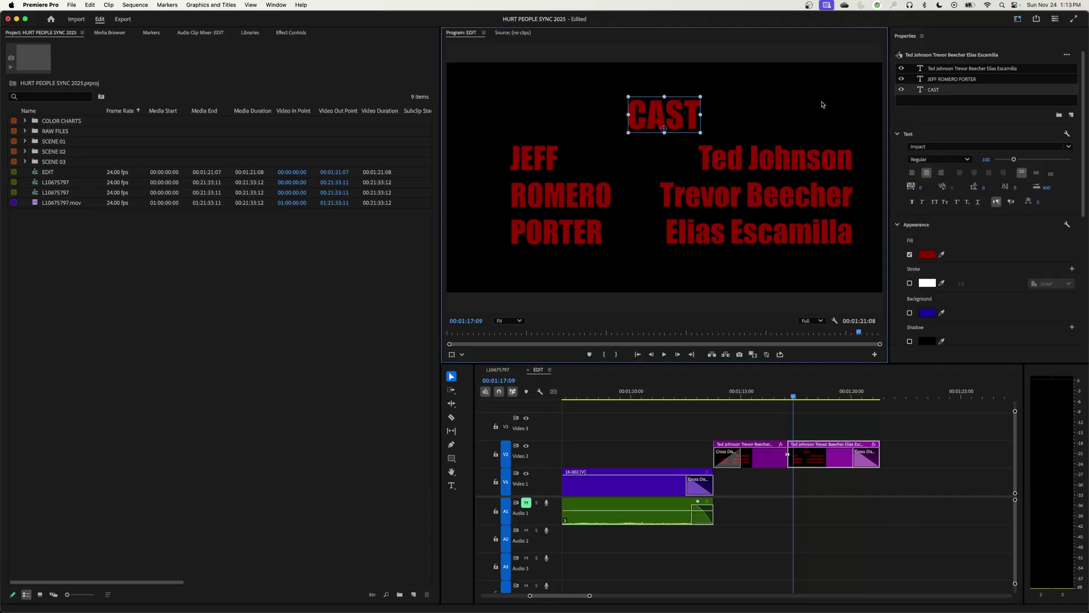
{"action": "left_click", "coordinate": [936, 91]}
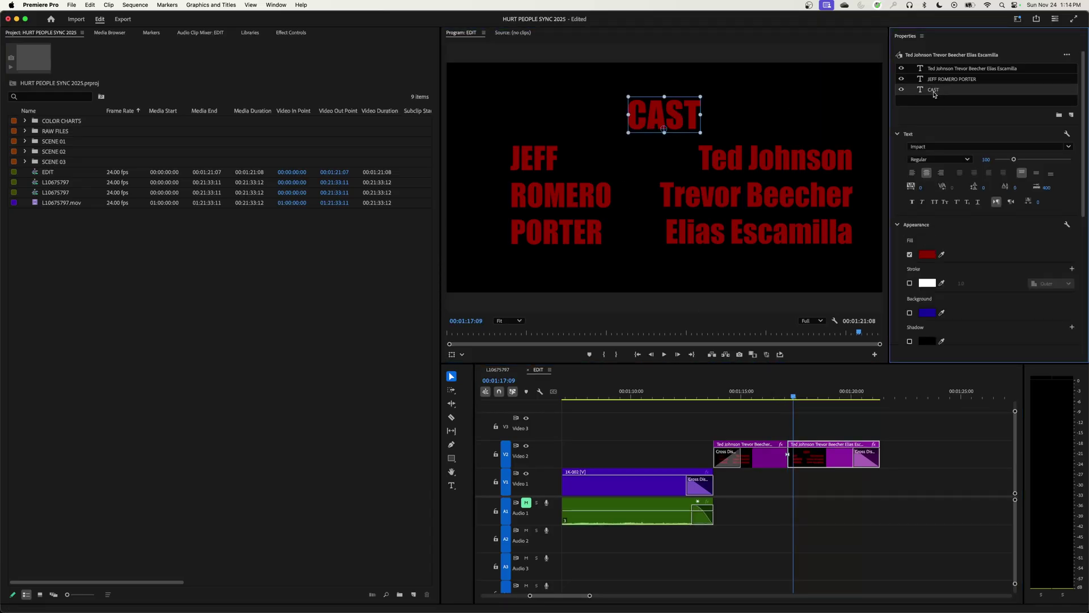
{"action": "key", "text": "Delete"}
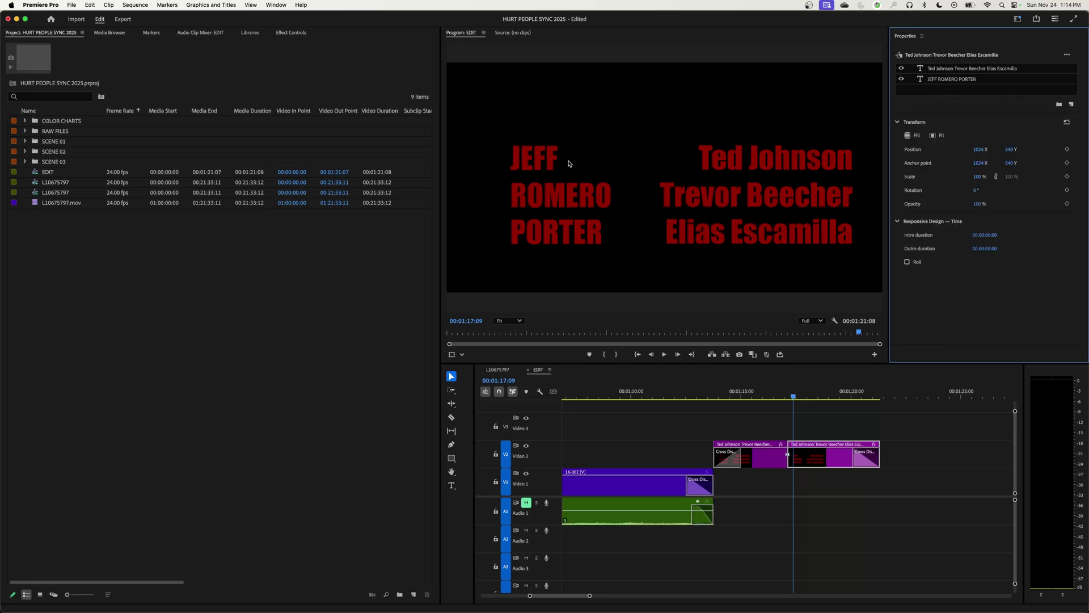
{"action": "left_click", "coordinate": [540, 163]}
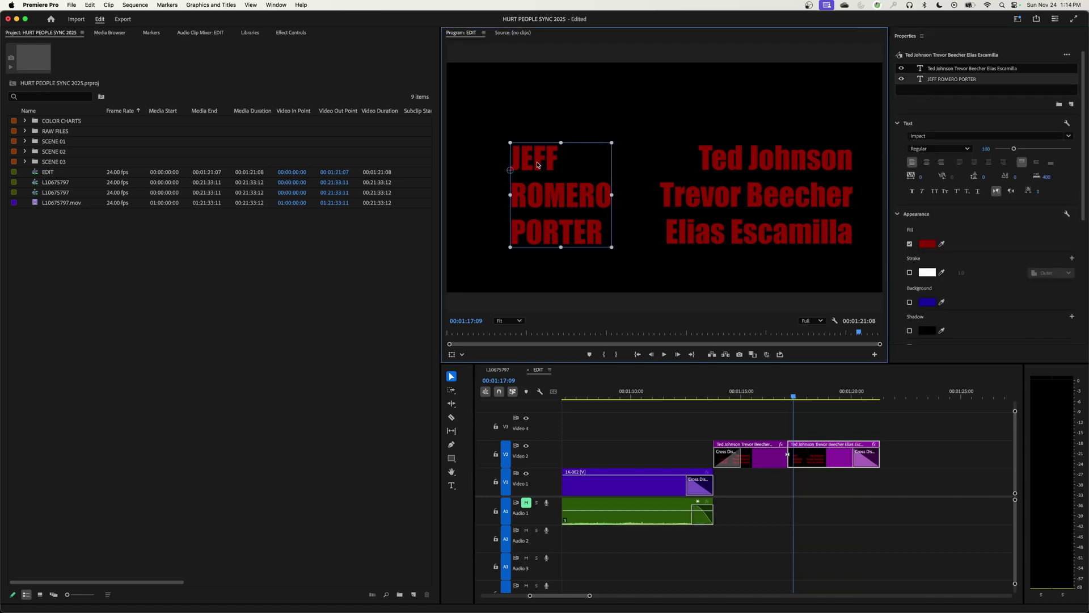
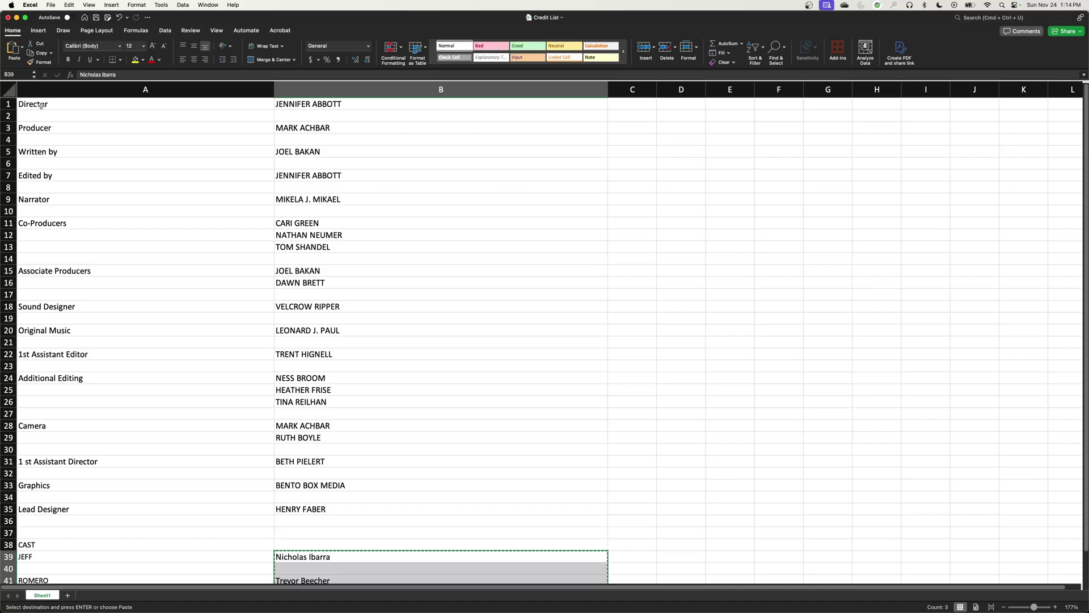
Paste the Excel role names over the left text column, close the blank lines, and type Narrator.
{"action": "left_click_drag", "start_coordinate": [43, 106], "coordinate": [90, 178]}
{"action": "key", "text": "super+c"}
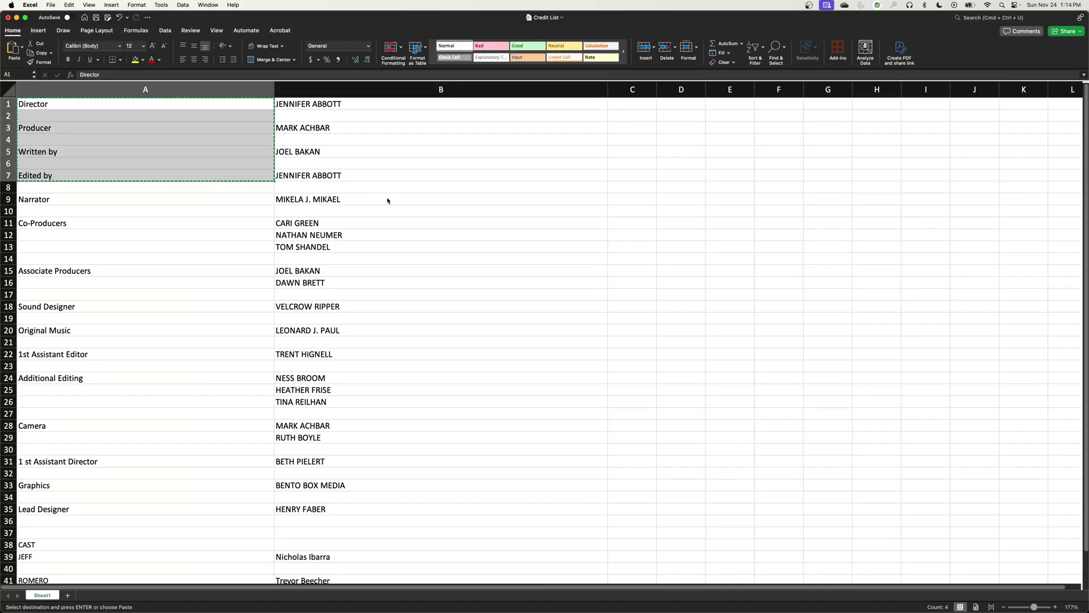
{"action": "key", "text": "super+Tab"}
{"action": "double_click", "coordinate": [567, 161]}
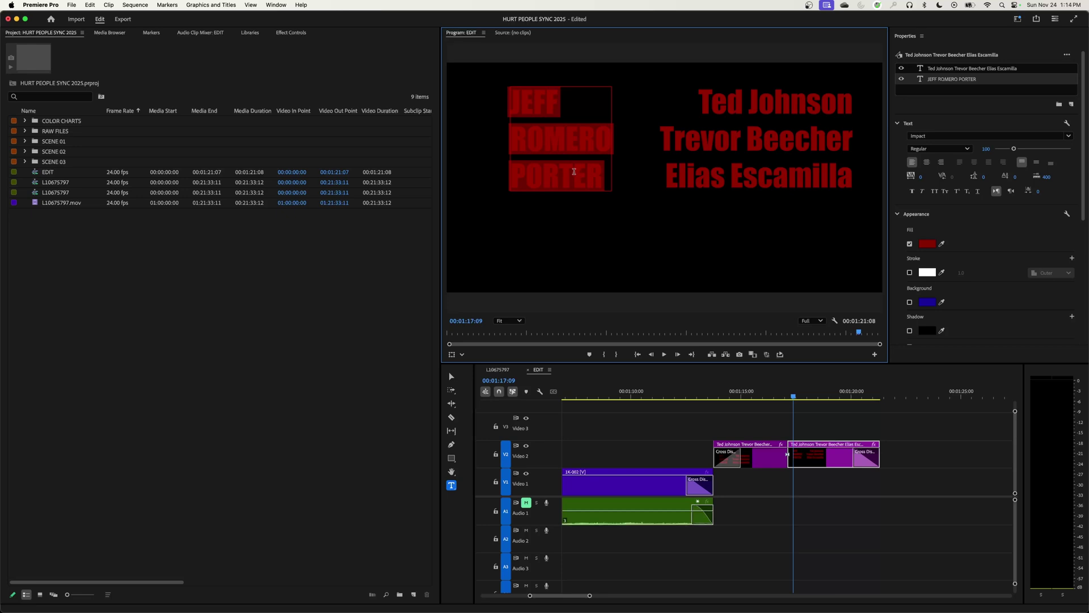
{"action": "key", "text": "super+v"}
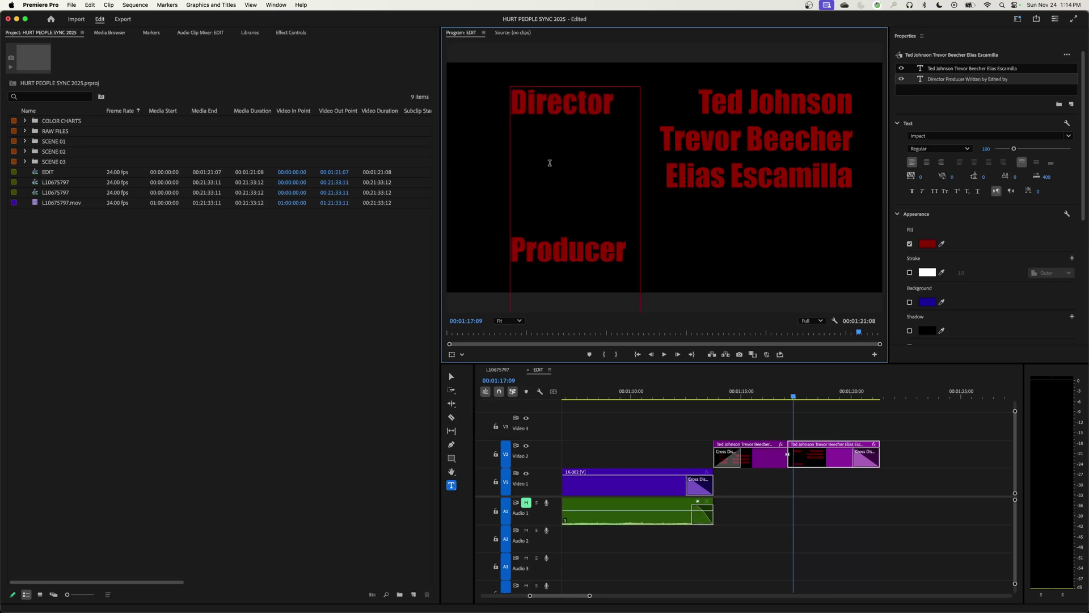
{"action": "key", "text": "Delete"}
{"action": "key", "text": "Delete"}
{"action": "key", "text": "Delete"}
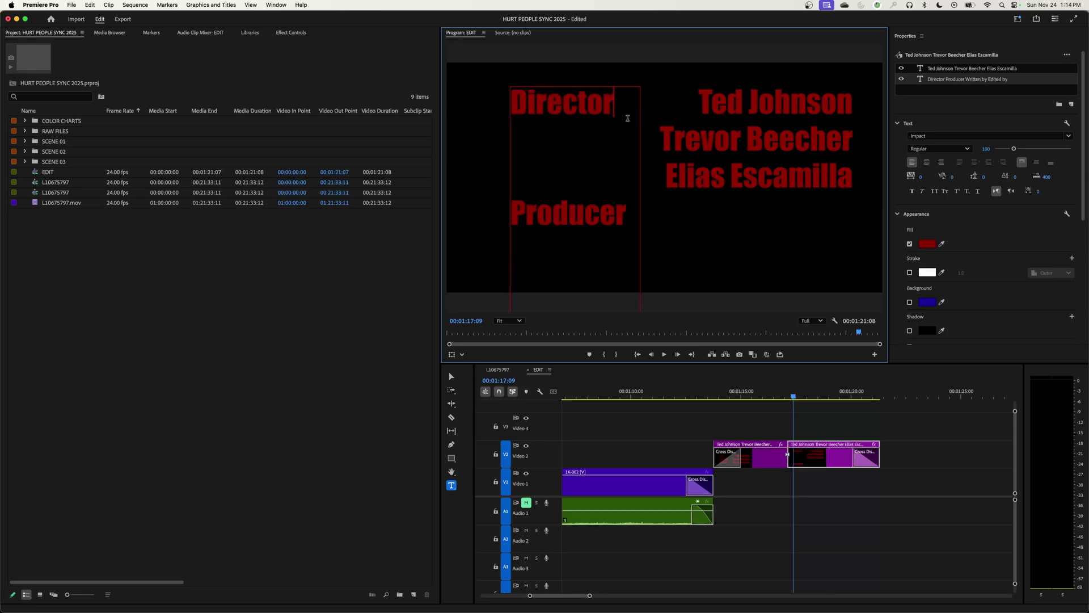
{"action": "key", "text": "Delete"}
{"action": "key", "text": "Delete"}
{"action": "key", "text": "Delete"}
{"action": "type", "text": "Narrator"}
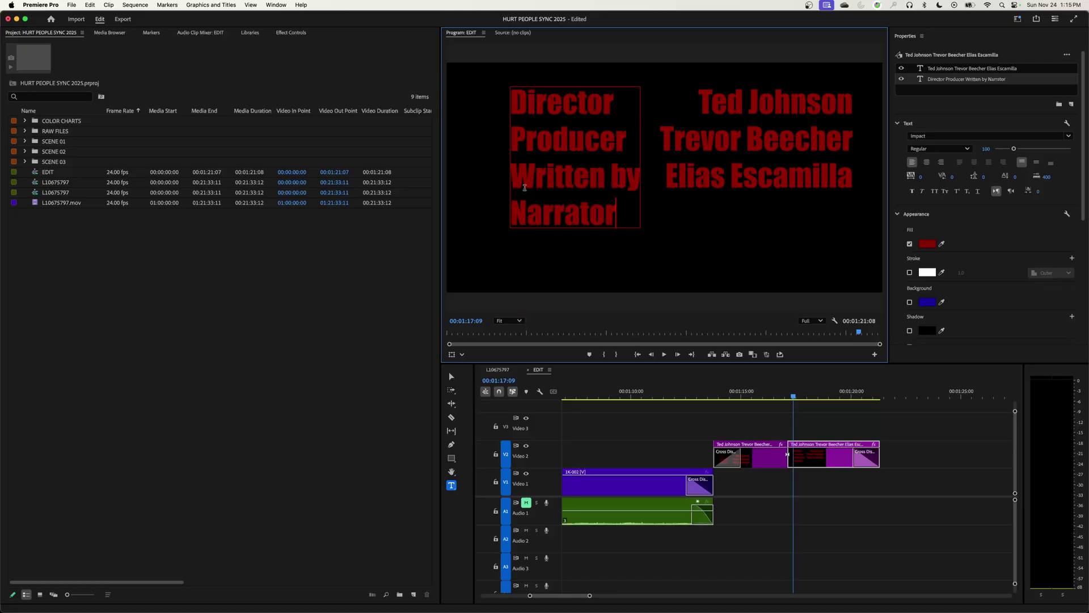
Select the matching names in column B, lower both title columns slightly, and play back the credits.
{"action": "key", "text": "super+Tab"}
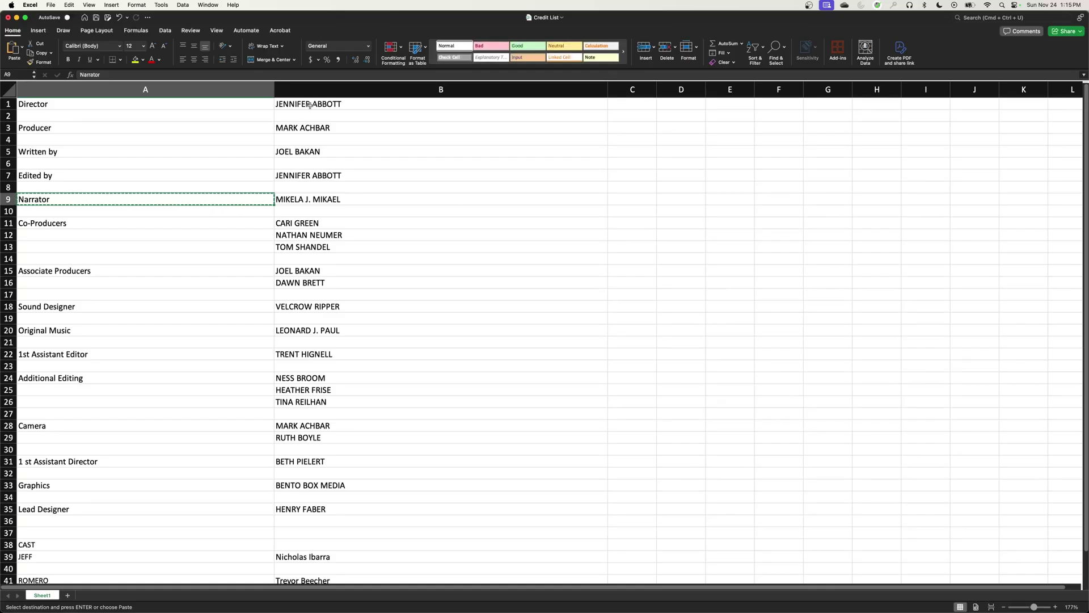
{"action": "left_click_drag", "start_coordinate": [310, 105], "coordinate": [318, 177]}
{"action": "key", "text": "super+Tab"}
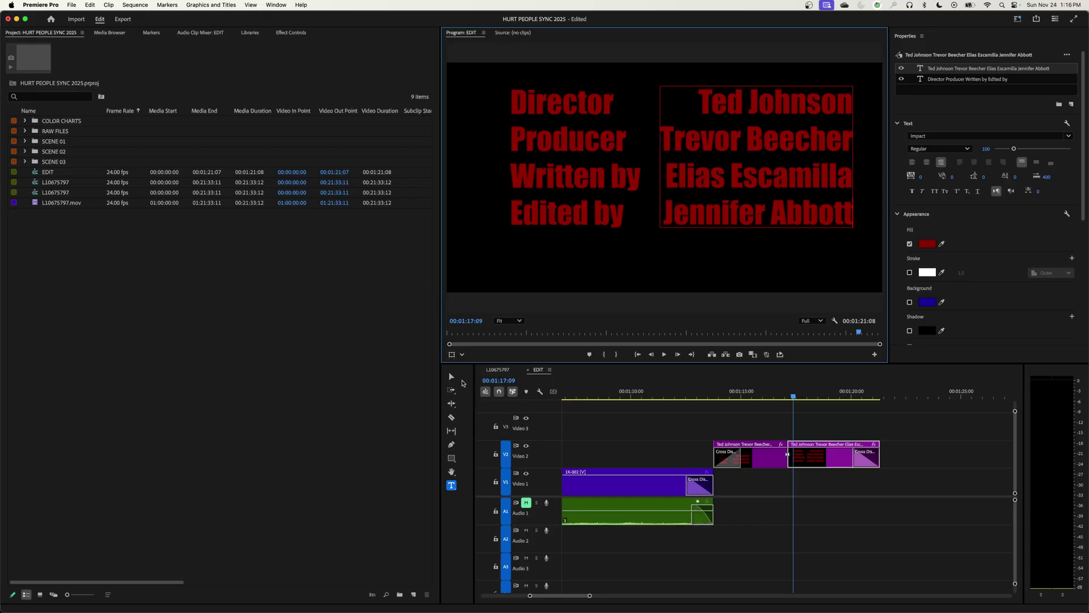
{"action": "left_click", "coordinate": [452, 376]}
{"action": "left_click", "coordinate": [558, 182]}
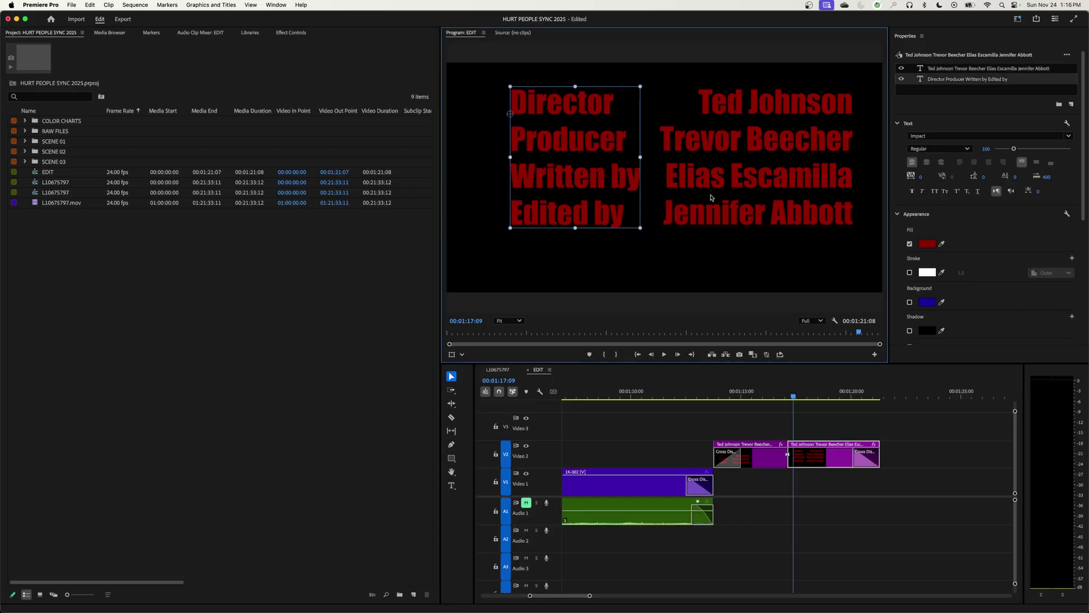
{"action": "left_click", "coordinate": [746, 146], "text": "shift"}
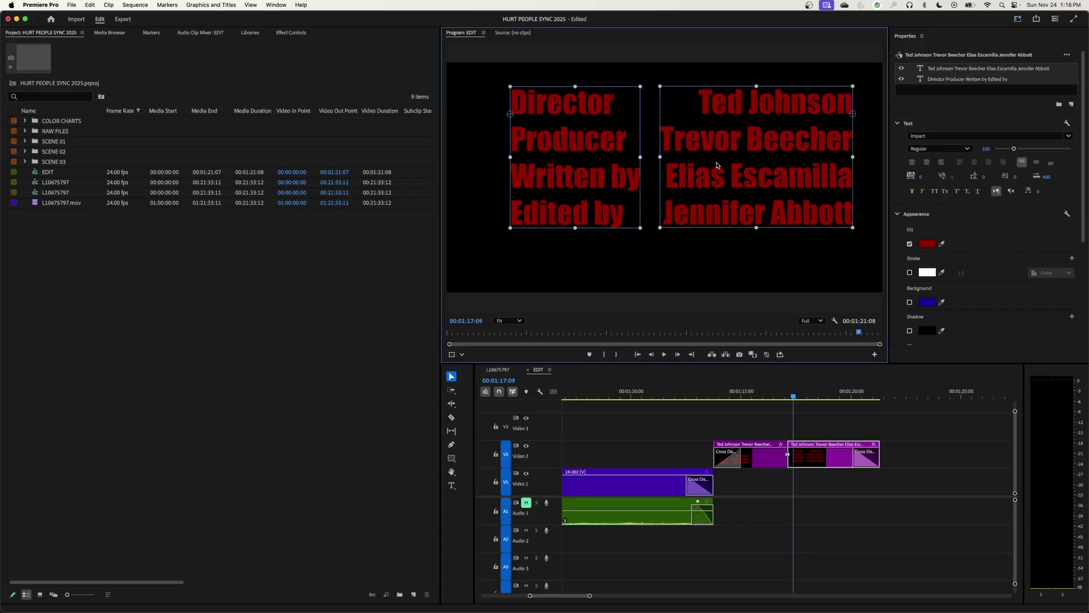
{"action": "left_click_drag", "start_coordinate": [719, 144], "coordinate": [716, 162]}
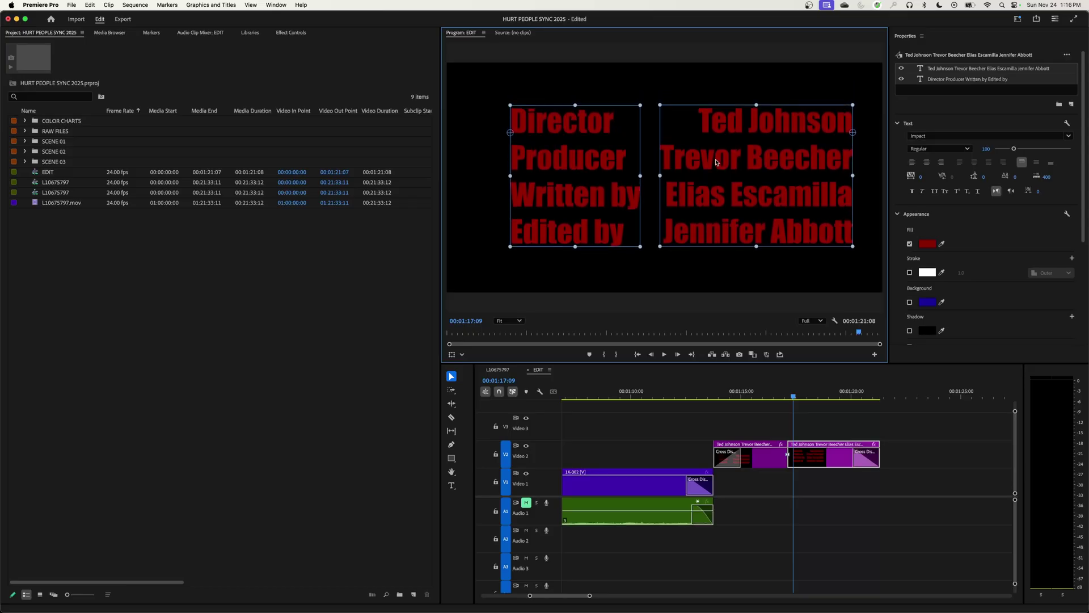
{"action": "key", "text": "j"}
{"action": "key", "text": "space"}
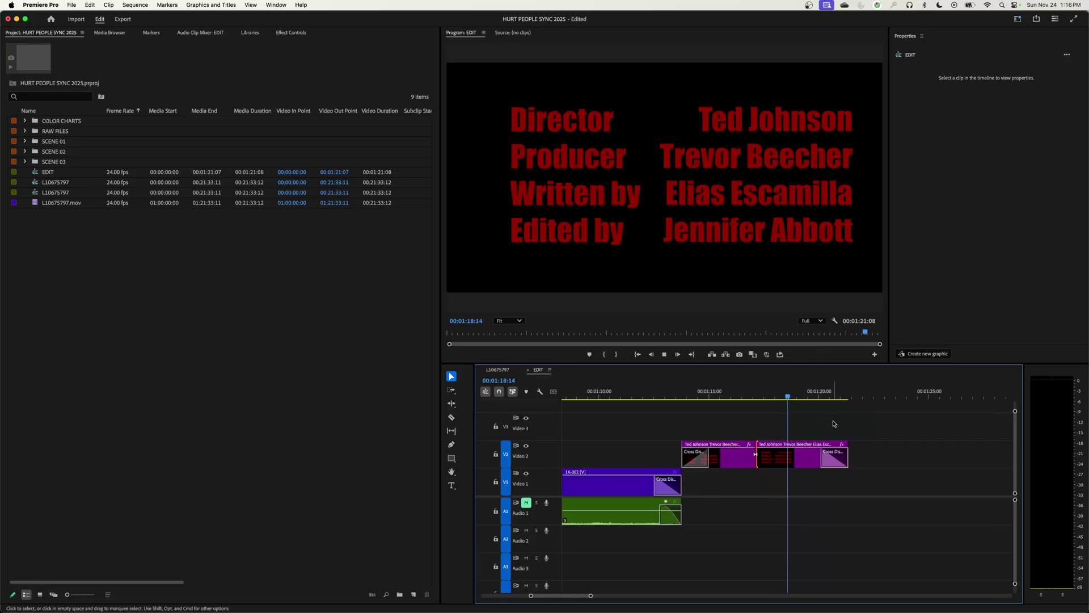
Delete the end Cross Dissolve and cut away the title clip's tail at the playhead.
{"action": "key", "text": "space"}
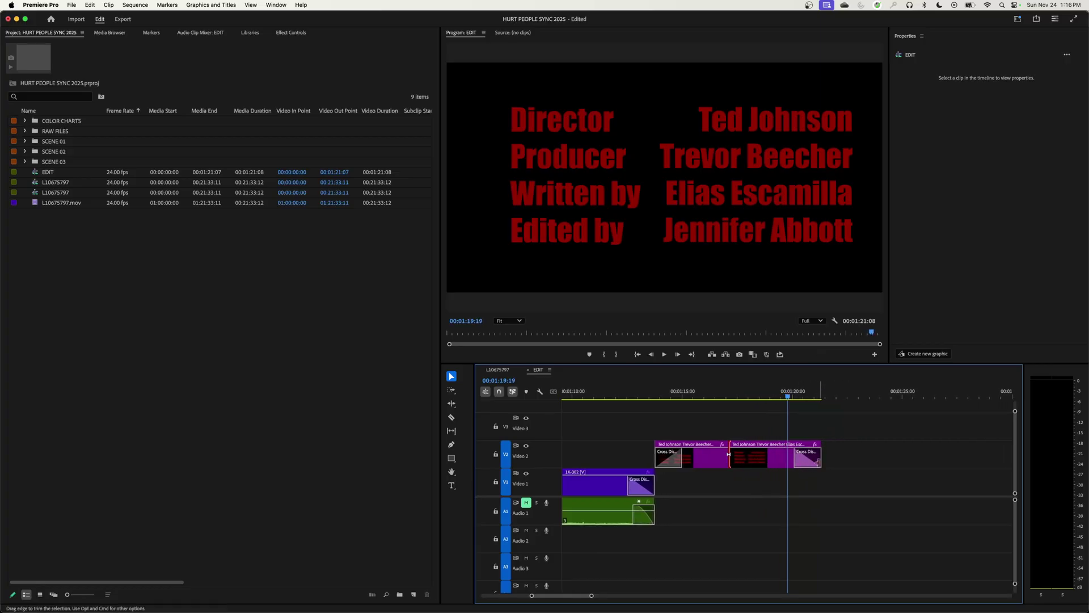
{"action": "left_click", "coordinate": [807, 462]}
{"action": "key", "text": "BackSpace"}
{"action": "key", "text": "c"}
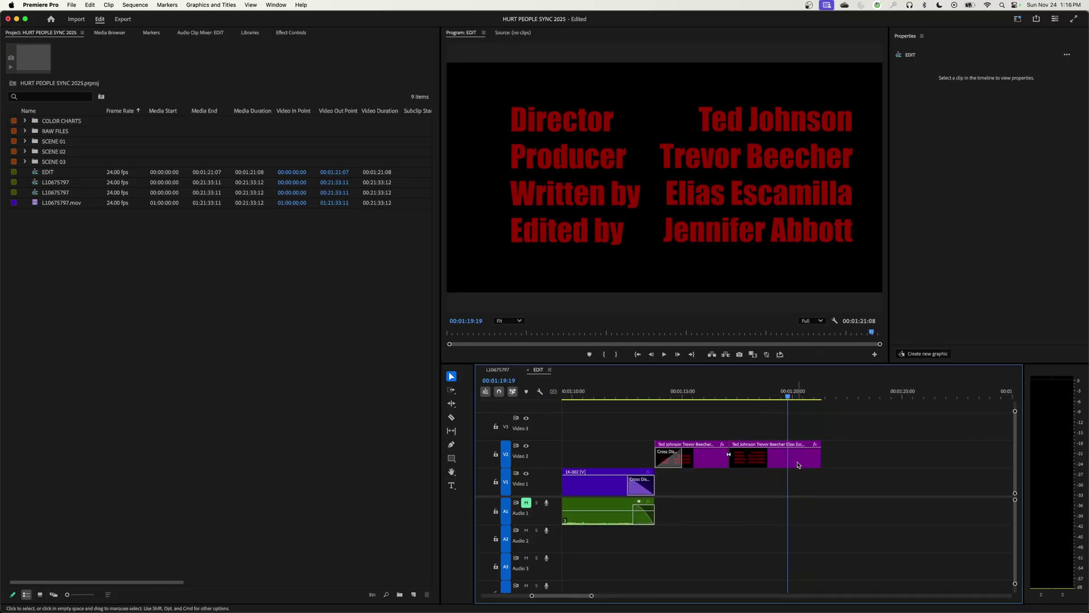
{"action": "left_click", "coordinate": [790, 461]}
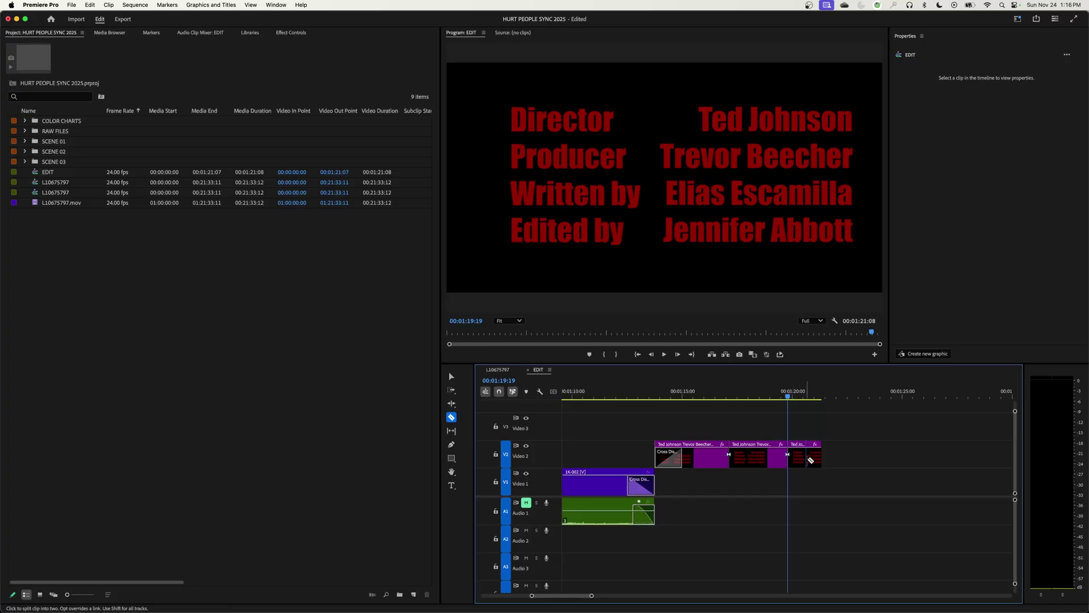
{"action": "key", "text": "v"}
{"action": "left_click", "coordinate": [806, 458]}
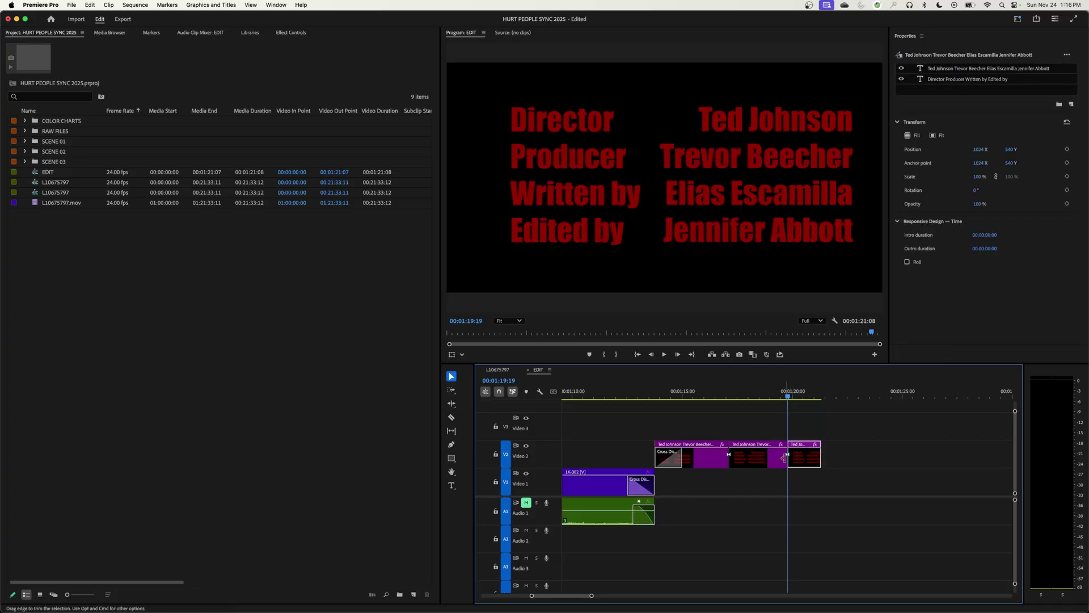
{"action": "key", "text": "Delete"}
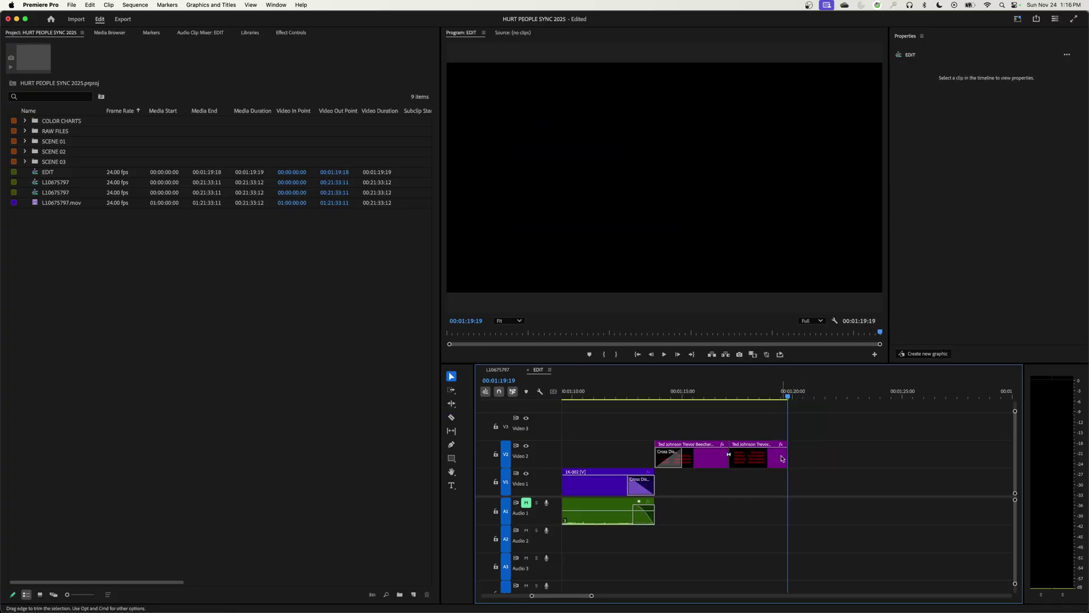
Option-drag a copy of the credits title right after it and select the copy.
{"action": "left_click_drag", "start_coordinate": [772, 458], "coordinate": [834, 474]}
{"action": "left_click_drag", "start_coordinate": [801, 410], "coordinate": [804, 410]}
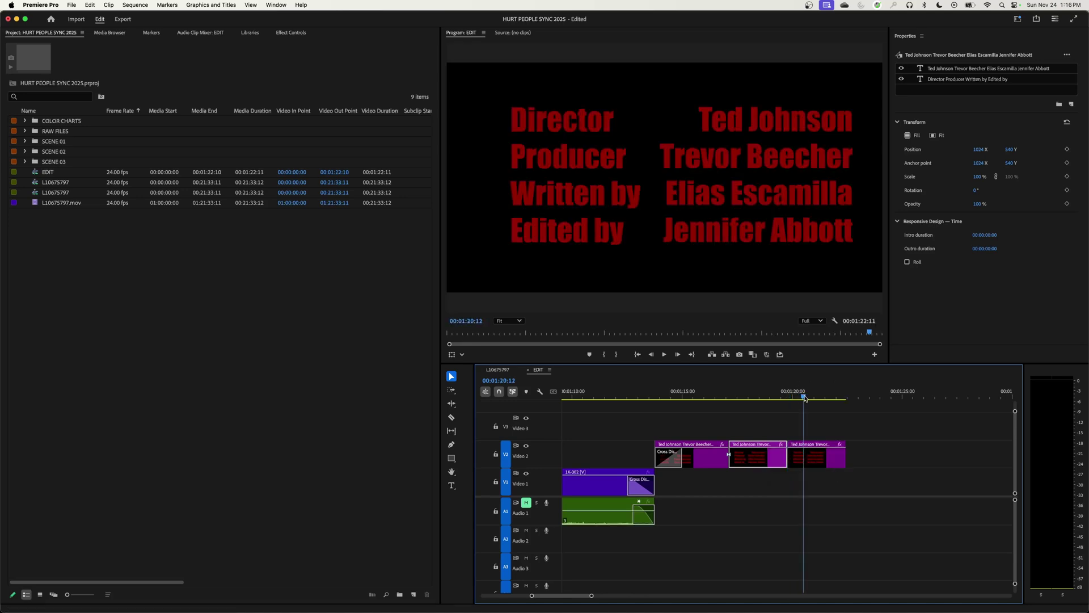
{"action": "left_click", "coordinate": [817, 451]}
Paste the Co-Producers through Associate Producers roles (A11:A15) into the copied title's left column.
{"action": "key", "text": "super+Tab"}
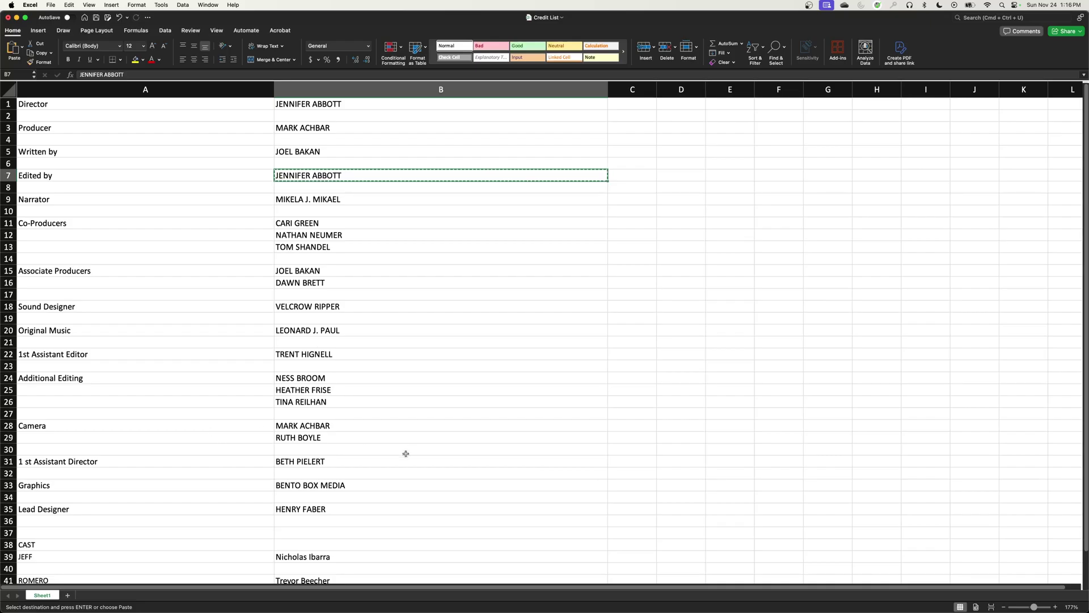
{"action": "left_click", "coordinate": [63, 224]}
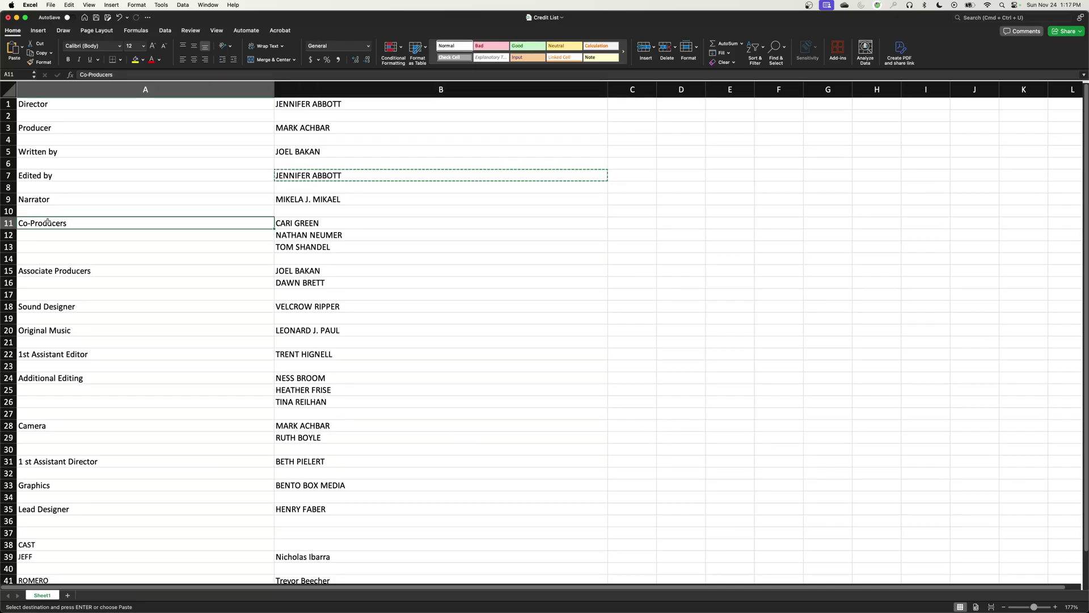
{"action": "mouse_move", "coordinate": [55, 226]}
{"action": "left_mouse_down"}
{"action": "mouse_move", "coordinate": [55, 270]}
{"action": "mouse_move", "coordinate": [74, 272]}
{"action": "left_mouse_up"}
{"action": "key", "text": "super+c"}
{"action": "key", "text": "super+Tab"}
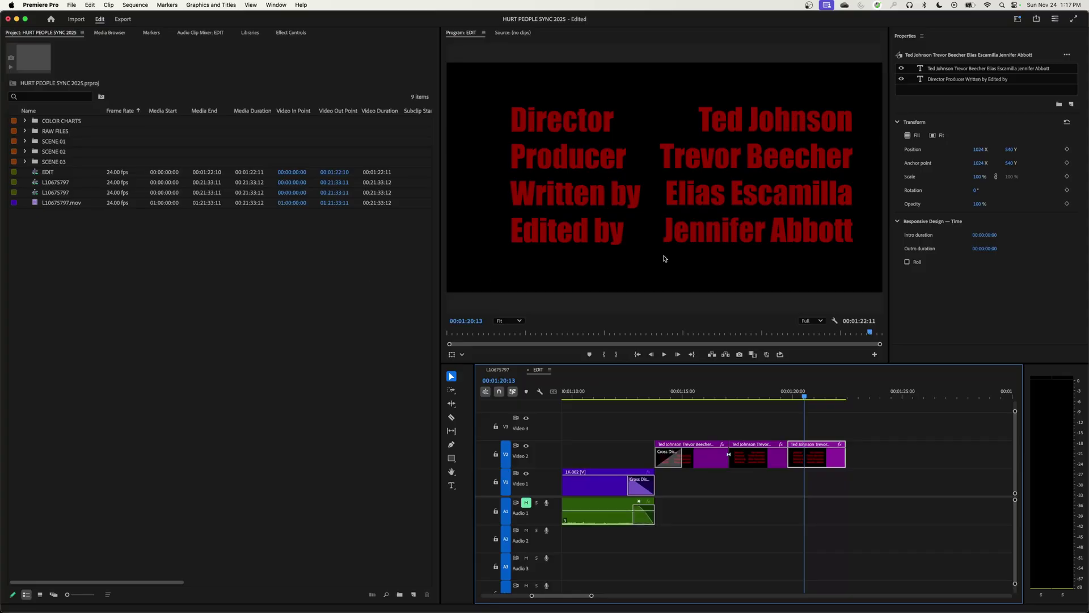
{"action": "left_click", "coordinate": [564, 250]}
{"action": "double_click", "coordinate": [564, 221]}
{"action": "key", "text": "super+v"}
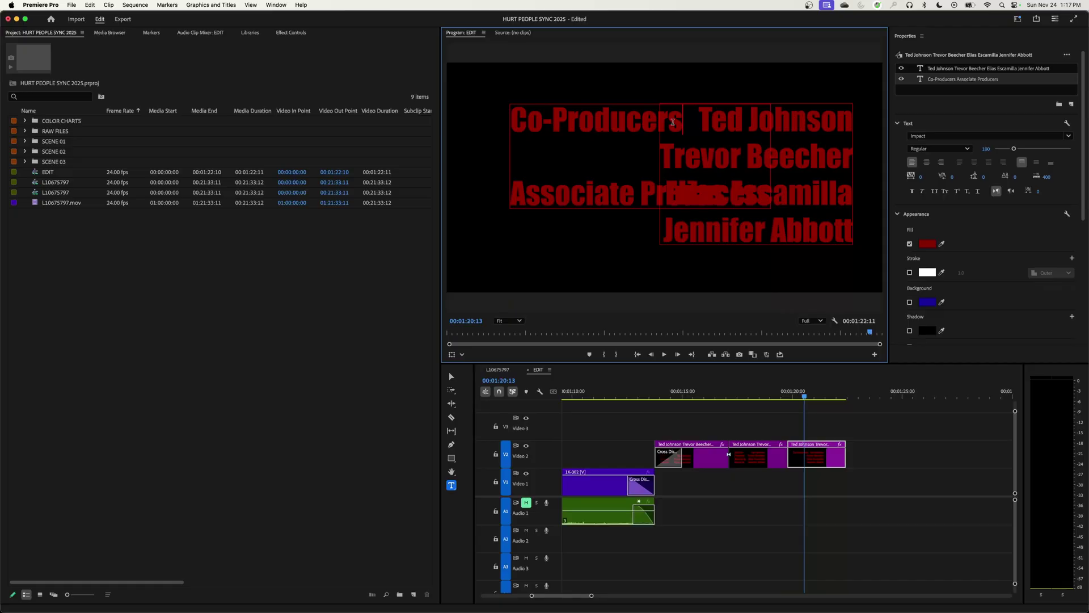
Paste the matching names (B11:B16) over the right column's old names.
{"action": "key", "text": "super+Tab"}
{"action": "left_click_drag", "start_coordinate": [301, 223], "coordinate": [310, 284]}
{"action": "key", "text": "super+c"}
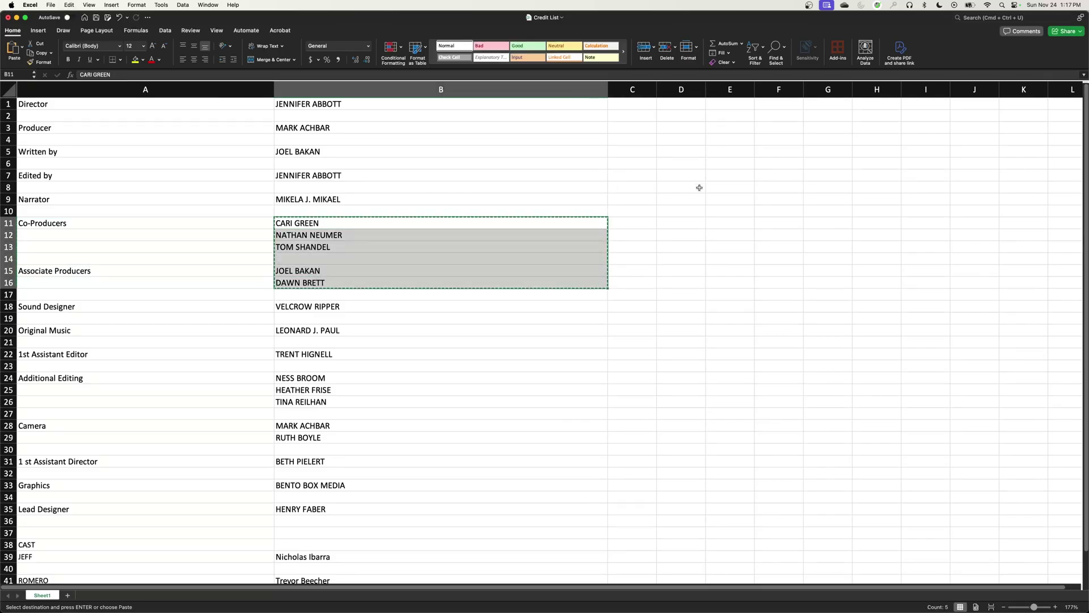
{"action": "key", "text": "super+c"}
{"action": "key", "text": "super+Tab"}
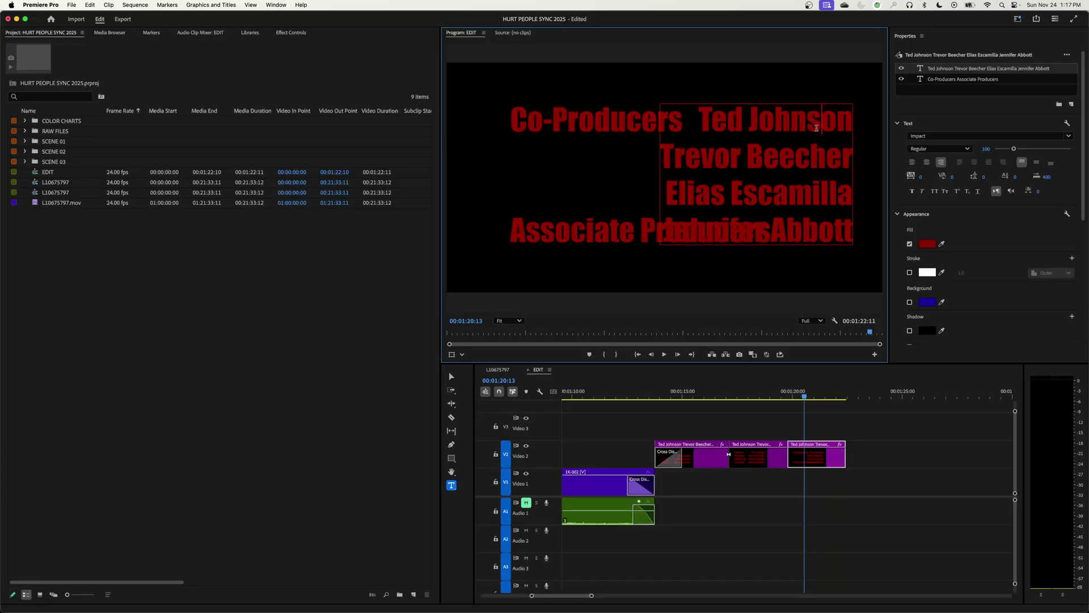
{"action": "key", "text": "super+a"}
{"action": "key", "text": "super+v"}
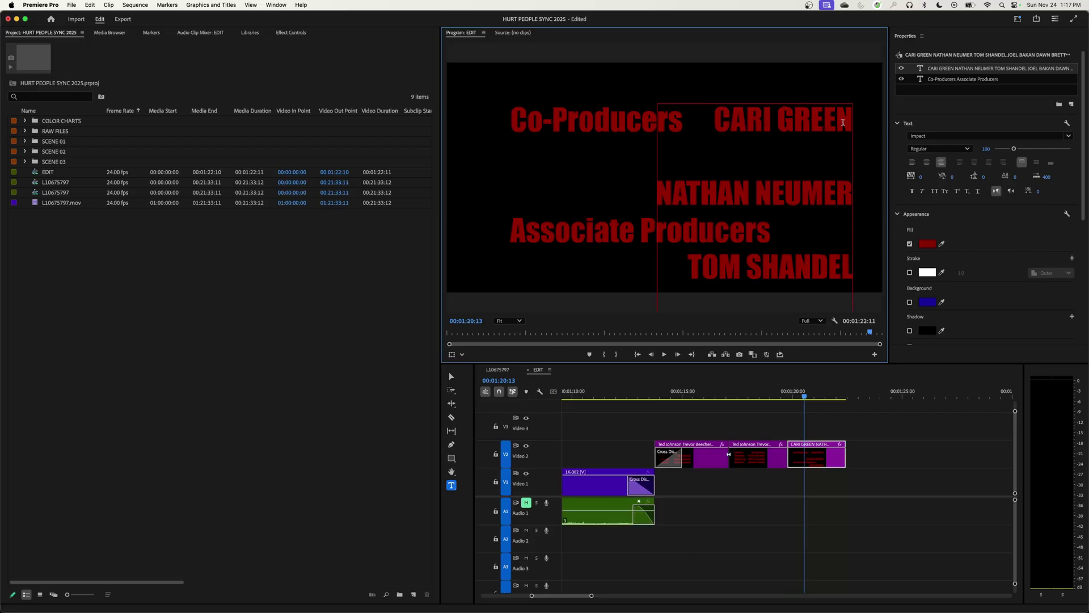
Remove the blank lines between the pasted producer names.
{"action": "key", "text": "Delete"}
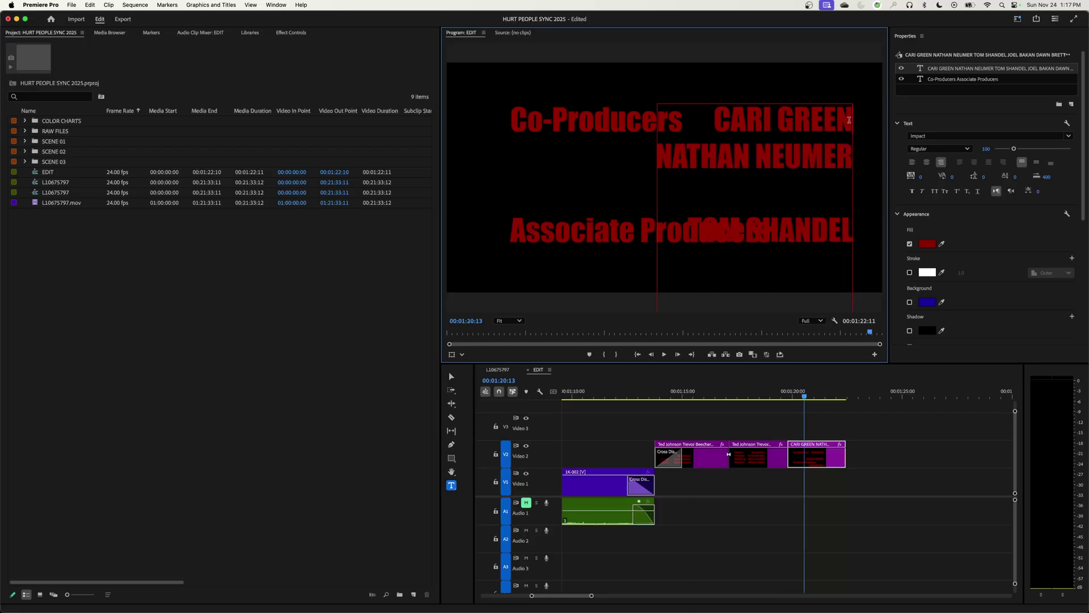
{"action": "key", "text": "Down"}
{"action": "key", "text": "Delete"}
{"action": "key", "text": "Down"}
{"action": "key", "text": "Delete"}
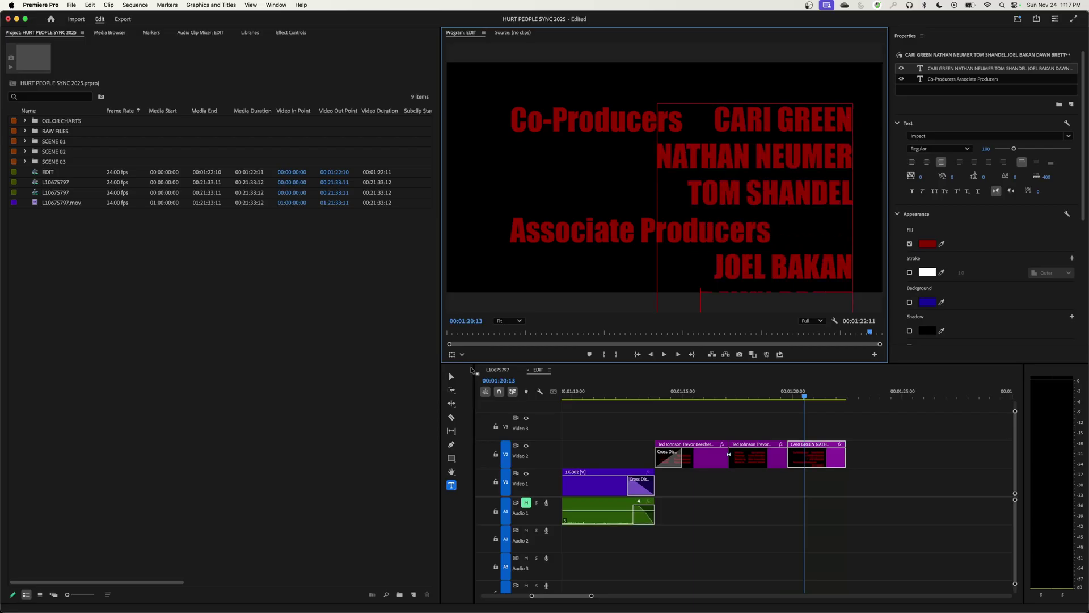
{"action": "left_click", "coordinate": [453, 377]}
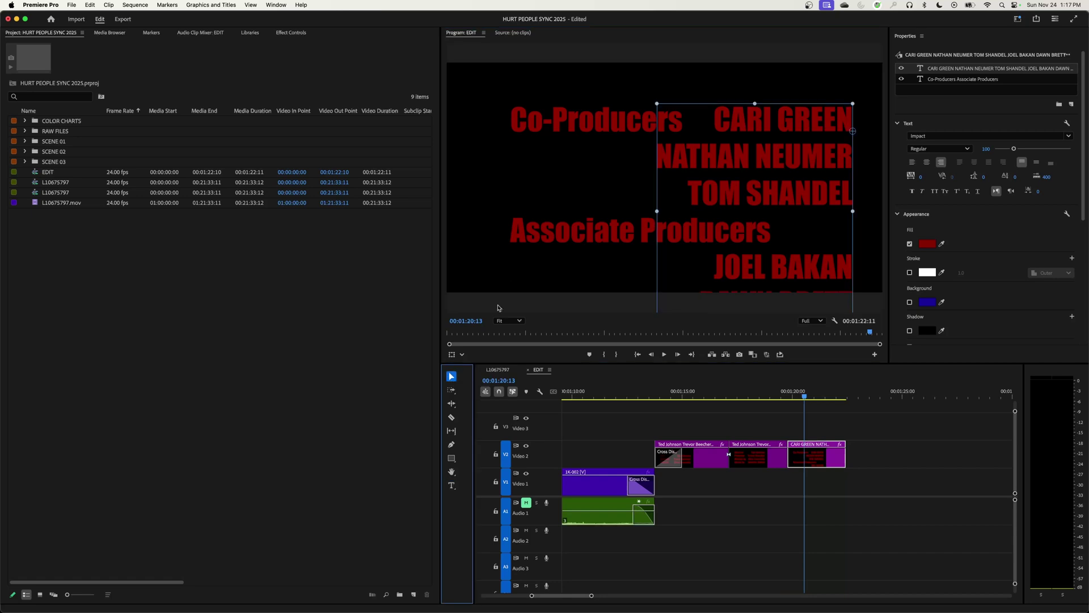
Scale both credit text layers down so all names fit, and shift them left.
{"action": "left_click", "coordinate": [600, 123]}
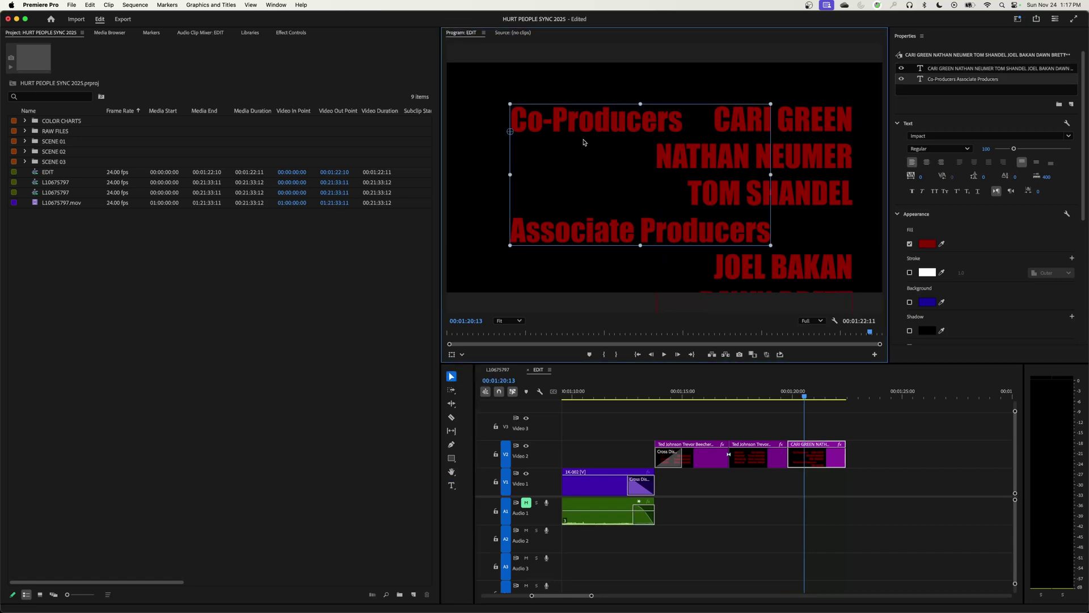
{"action": "left_click", "coordinate": [801, 131], "text": "shift"}
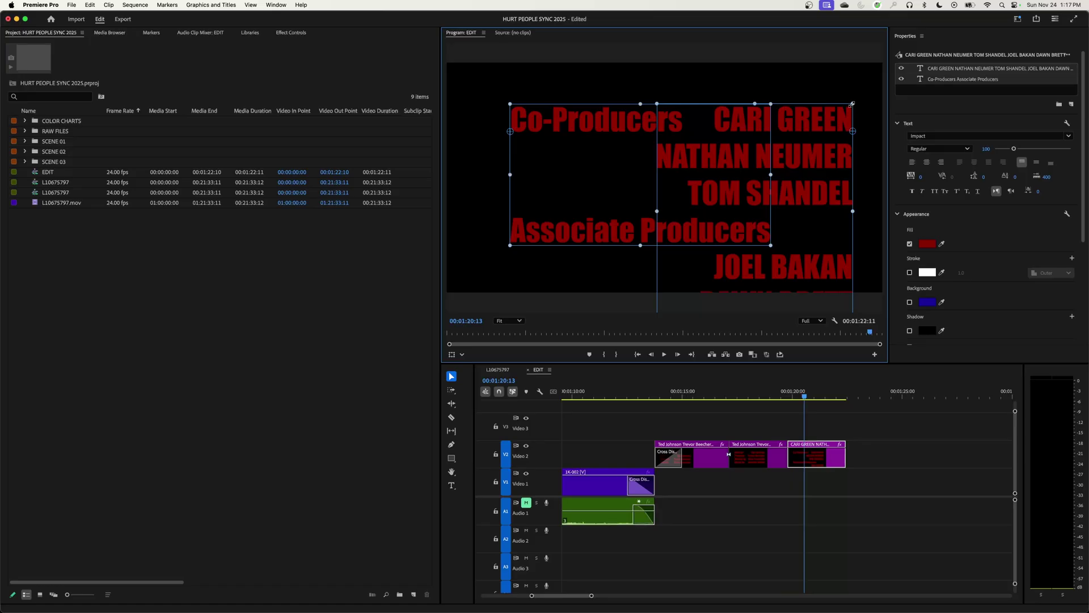
{"action": "left_click_drag", "start_coordinate": [852, 104], "coordinate": [784, 160]}
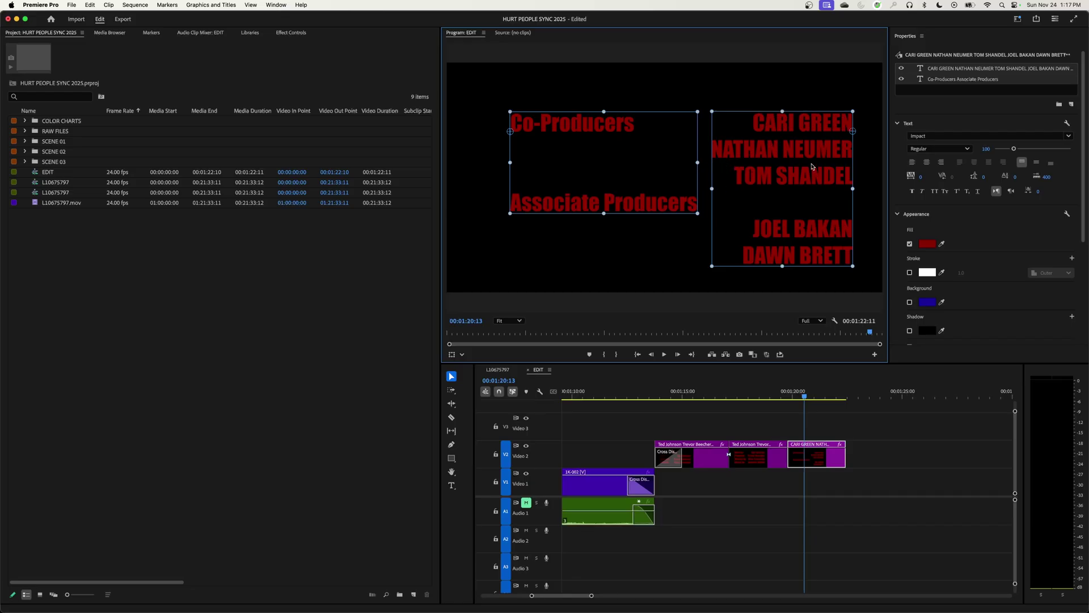
{"action": "left_click_drag", "start_coordinate": [812, 167], "coordinate": [780, 168]}
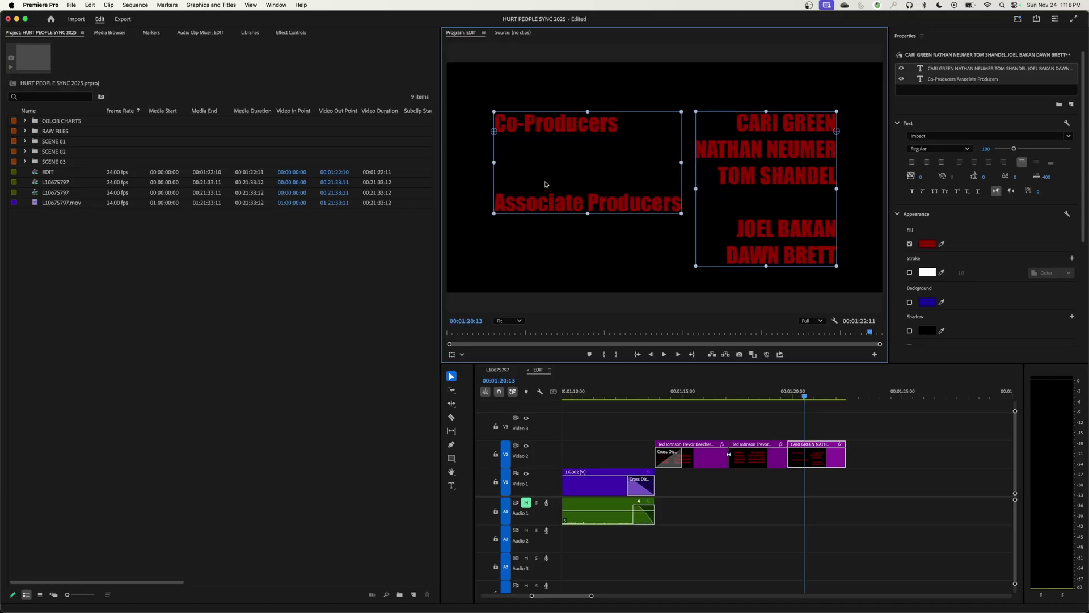
Add a blank line after Co-Producers so Associate Producers lines up with its names.
{"action": "double_click", "coordinate": [620, 122]}
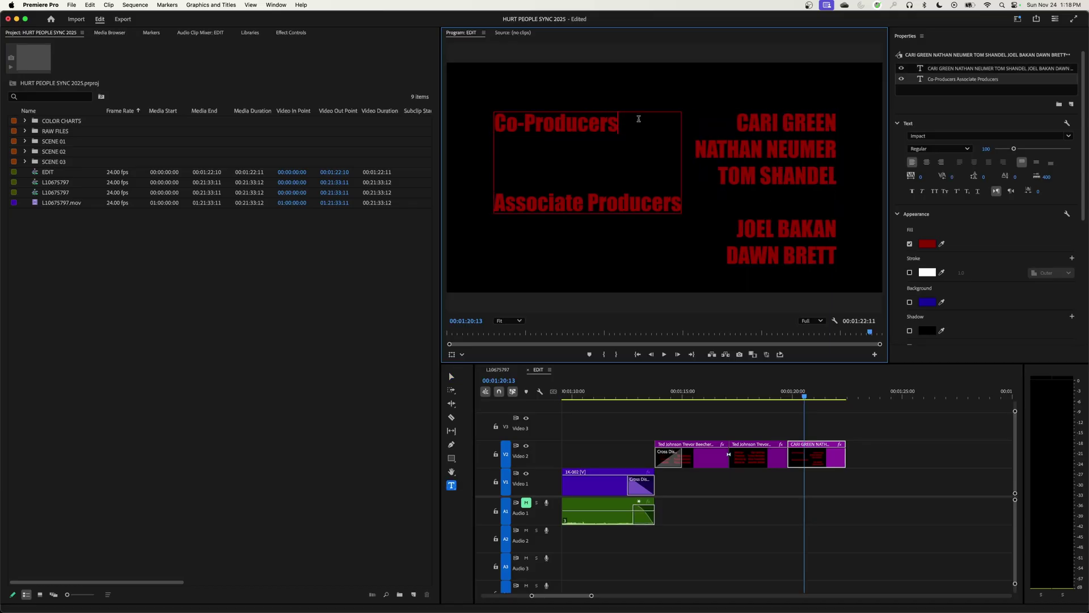
{"action": "key", "text": "Return"}
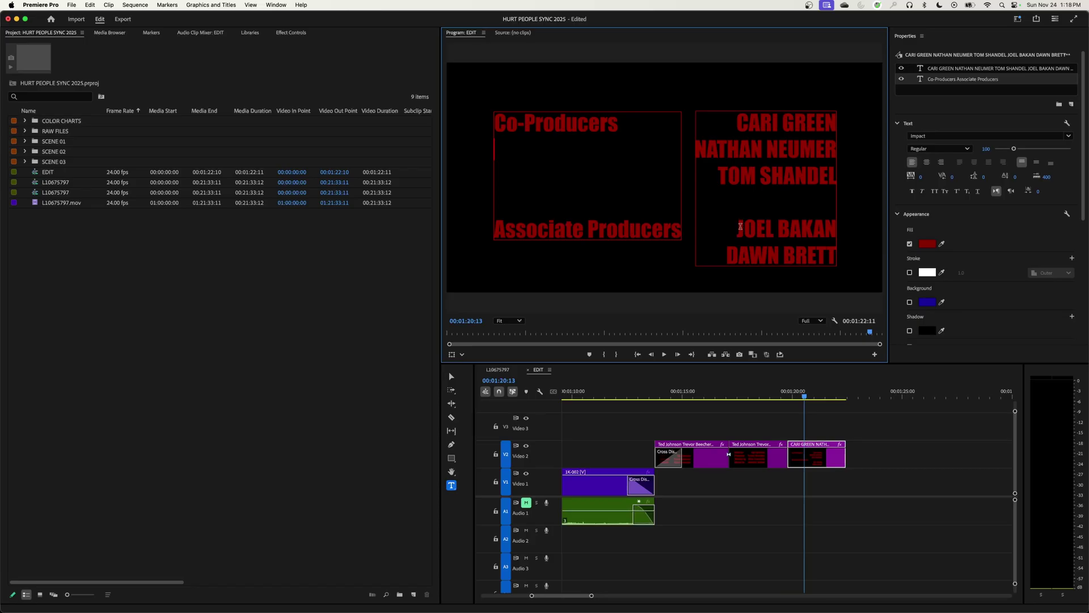
{"action": "left_click", "coordinate": [740, 227]}
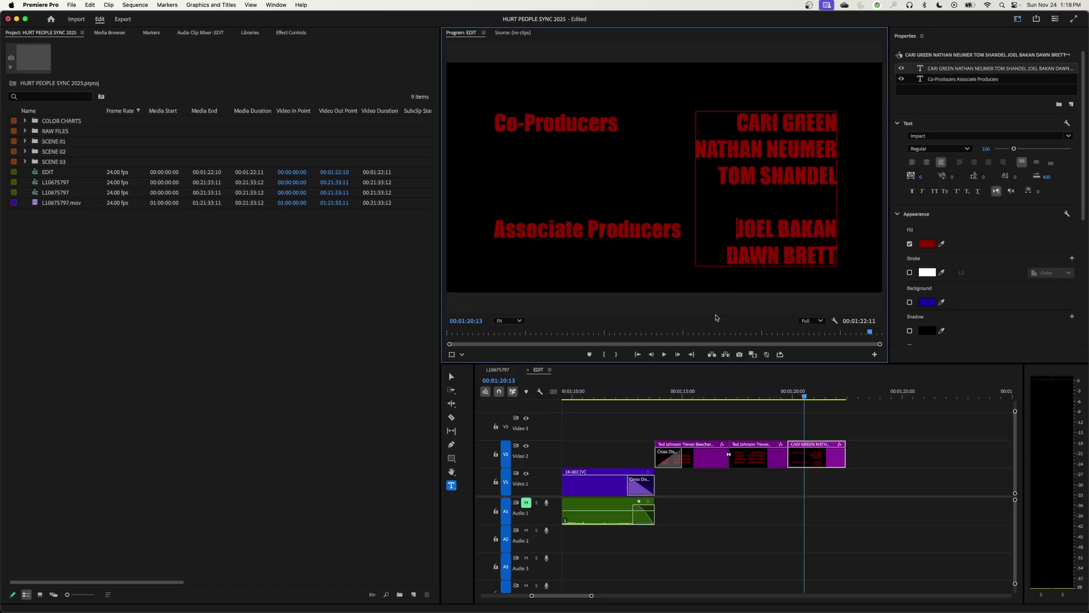
{"action": "left_click_drag", "start_coordinate": [827, 394], "coordinate": [840, 395]}
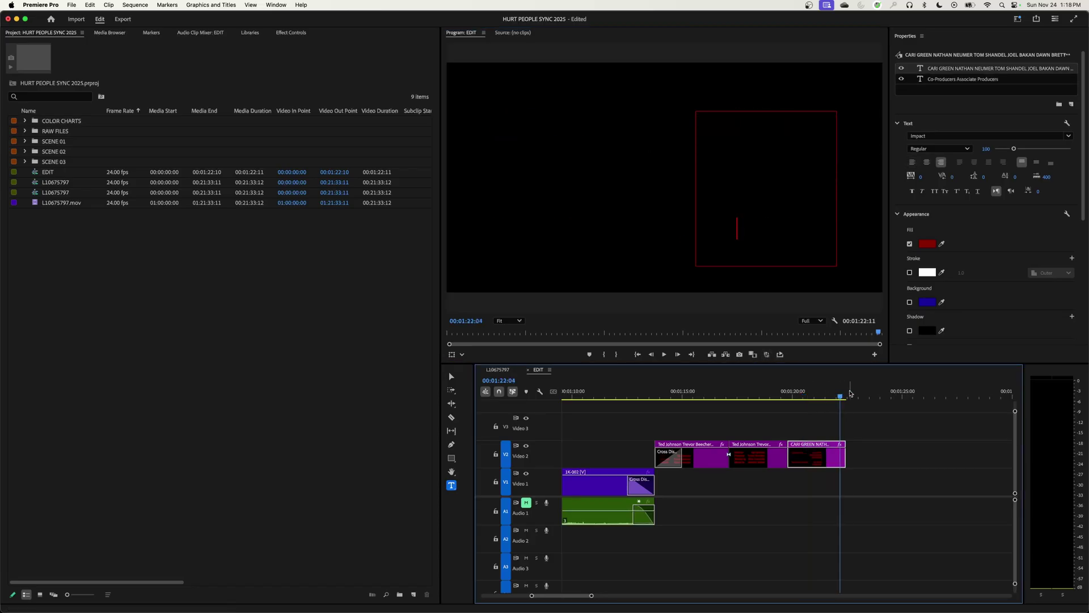
Add a Cross Dissolve at the end of the last credit clip and play back the CAST credits.
{"action": "left_click", "coordinate": [850, 392]}
{"action": "key", "text": "super+d"}
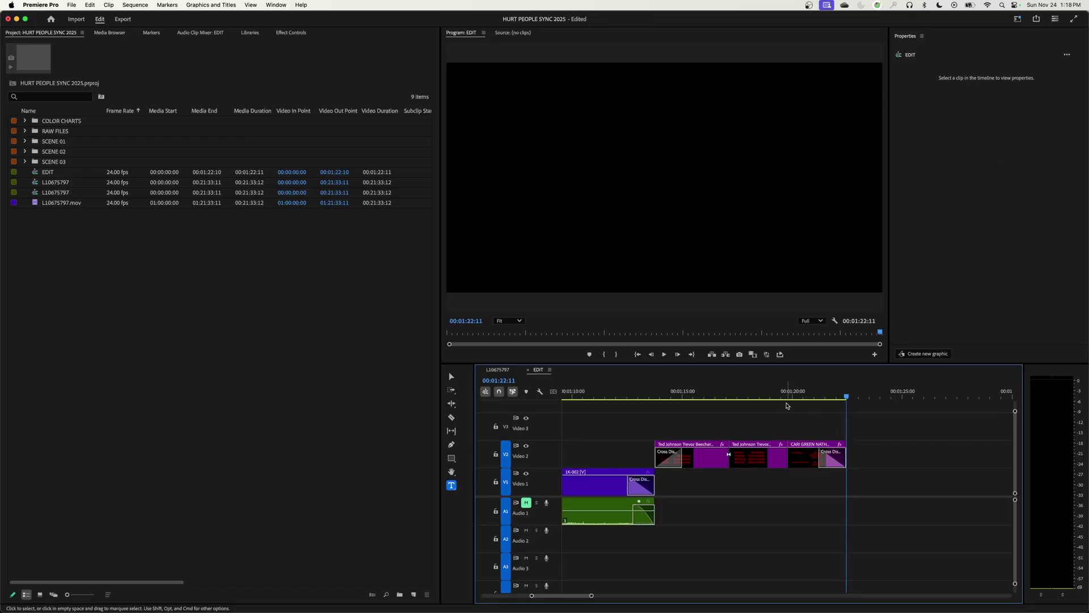
{"action": "left_click", "coordinate": [749, 405]}
{"action": "key", "text": "space"}
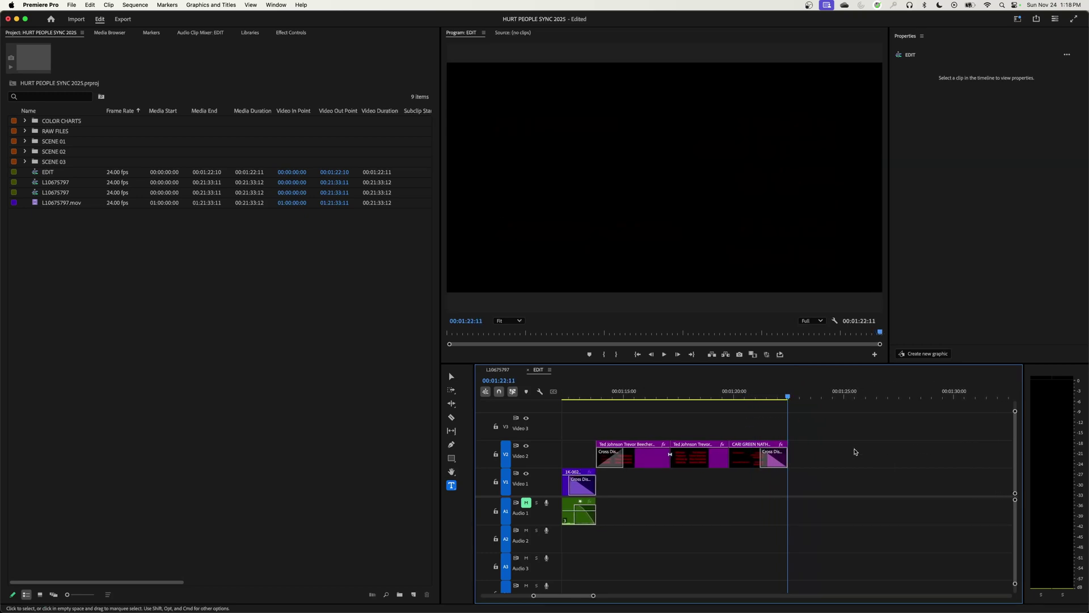
{"action": "left_click", "coordinate": [647, 394]}
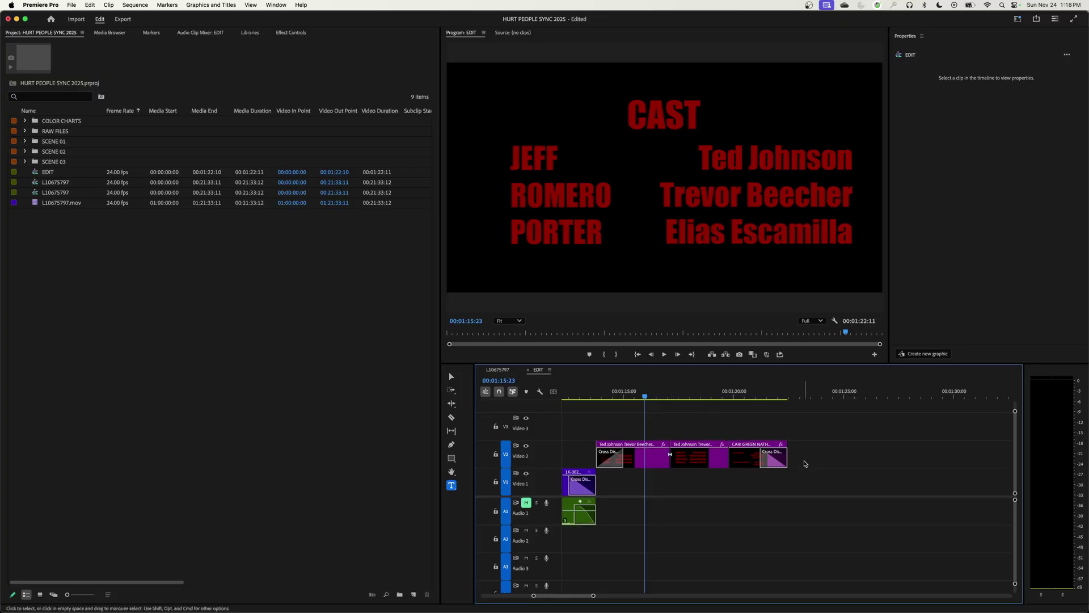
Delete the two later credit clips, add an end Cross Dissolve to CAST, and select its opening dissolve.
{"action": "left_click_drag", "start_coordinate": [806, 463], "coordinate": [920, 458]}
{"action": "key", "text": "Delete"}
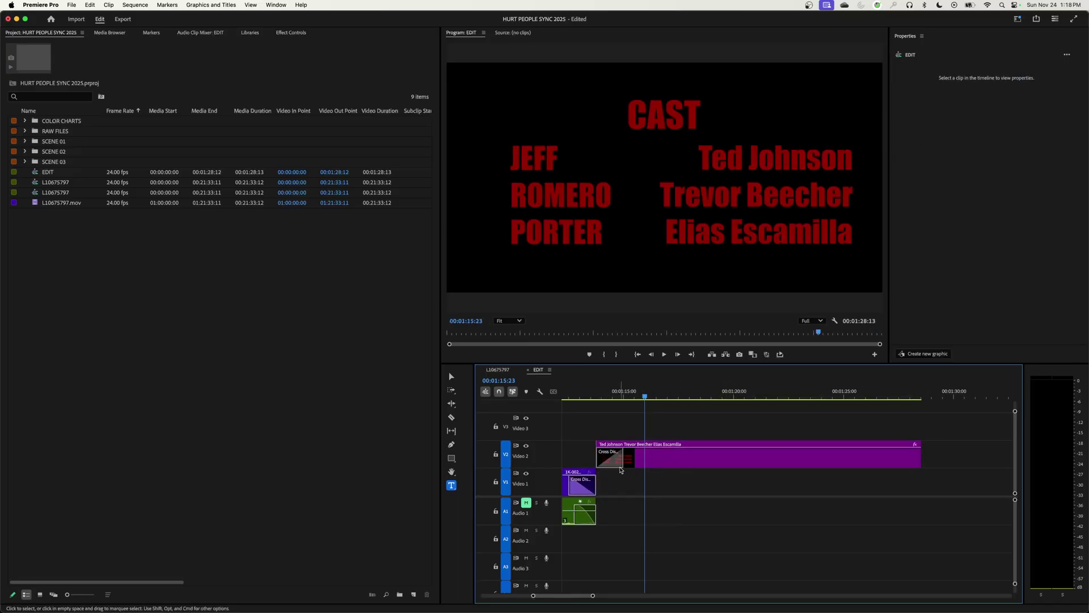
{"action": "key", "text": "Down"}
{"action": "key", "text": "super+d"}
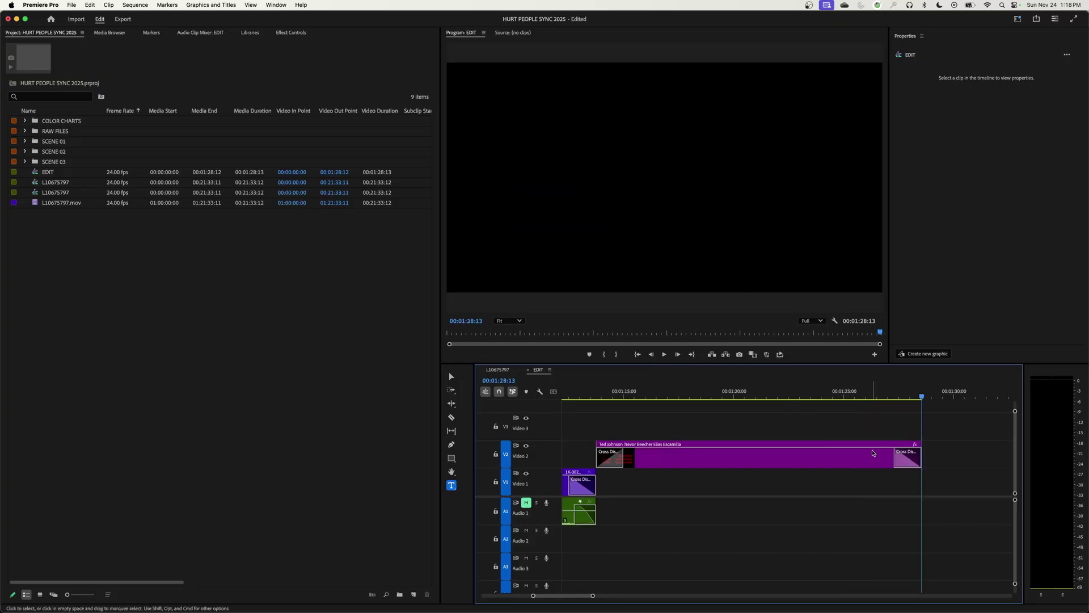
{"action": "left_click", "coordinate": [616, 463]}
Remove the opening dissolve and delete the character-names and cast-names text layers.
{"action": "key", "text": "BackSpace"}
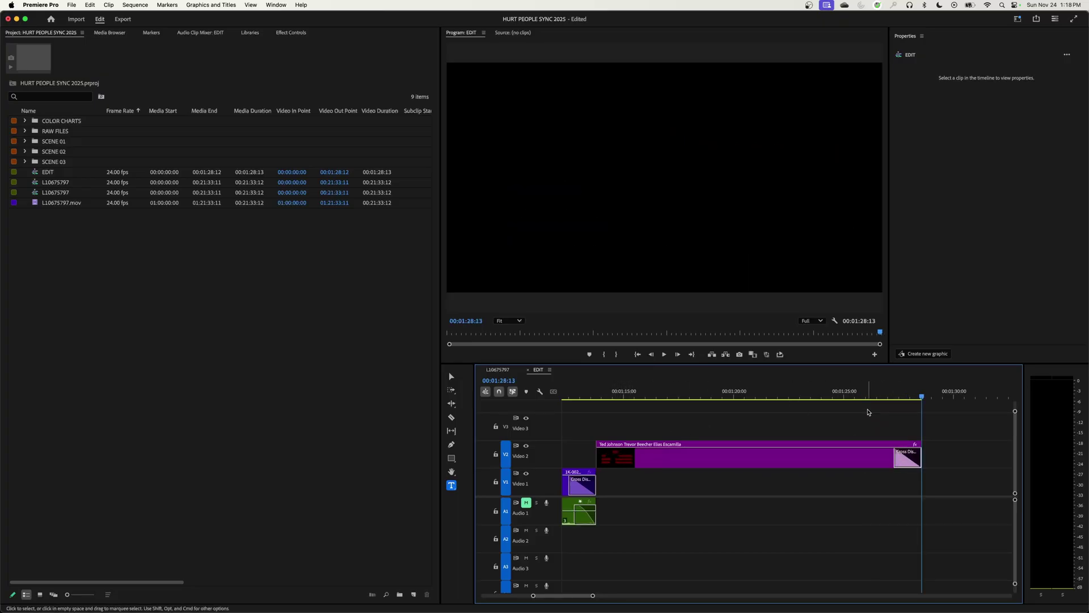
{"action": "key", "text": "BackSpace"}
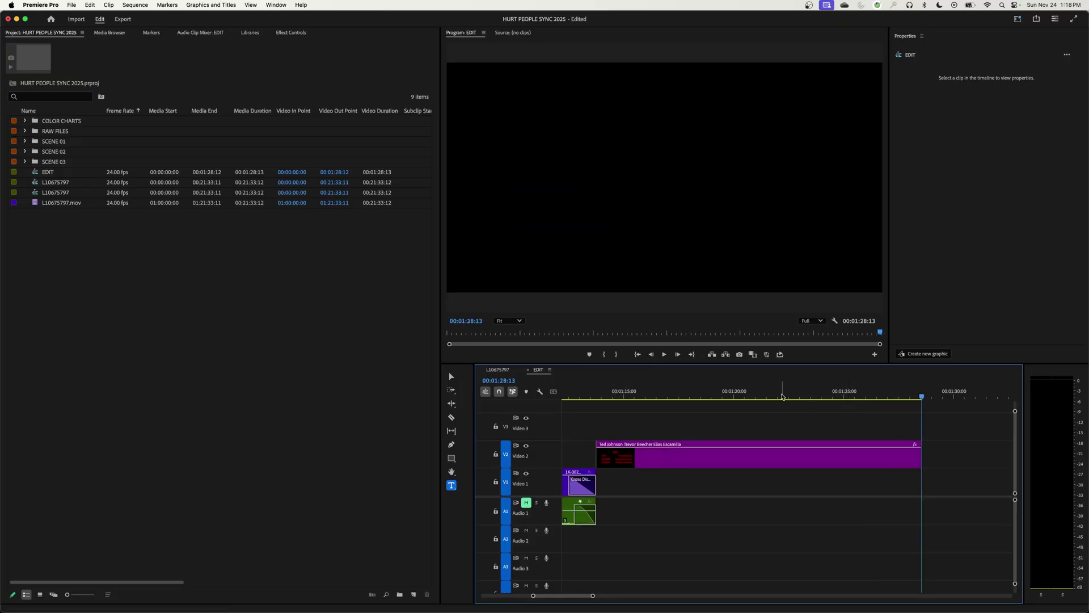
{"action": "left_click_drag", "start_coordinate": [747, 394], "coordinate": [690, 394]}
{"action": "left_click", "coordinate": [606, 290]}
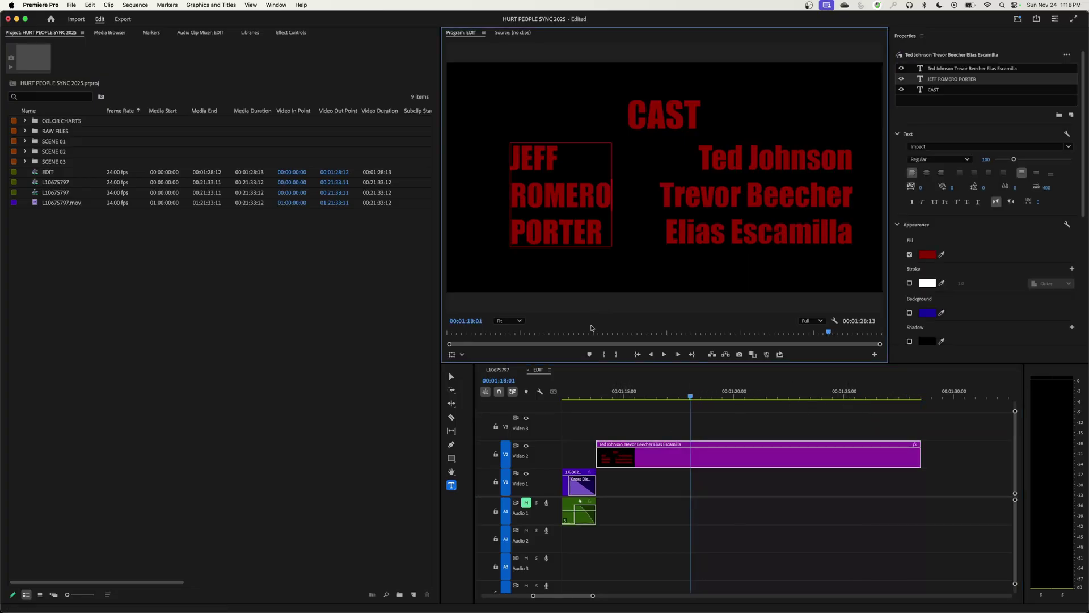
{"action": "left_click", "coordinate": [952, 85]}
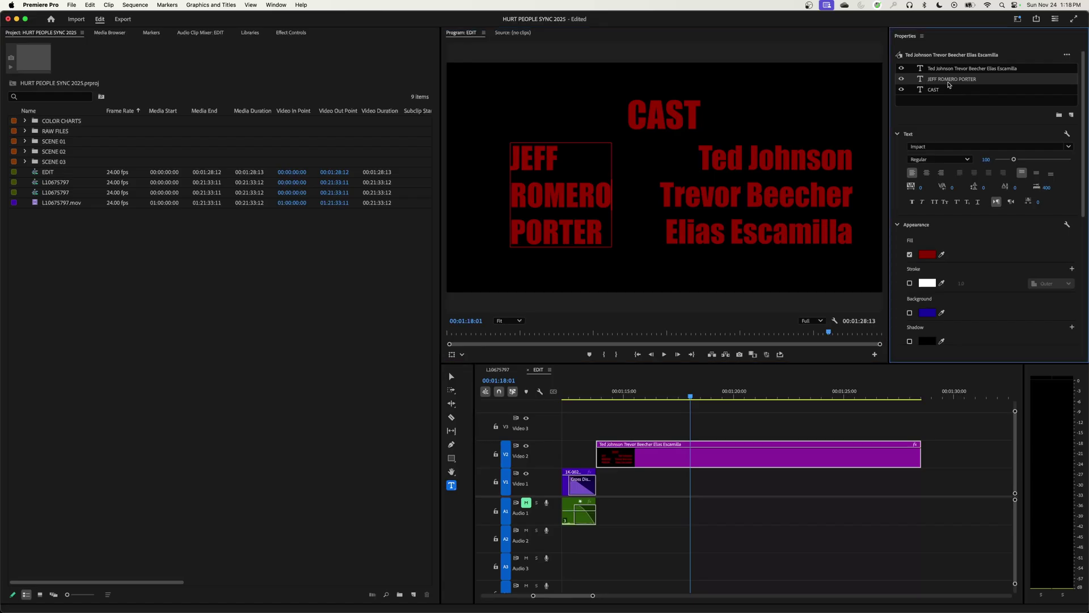
{"action": "key", "text": "BackSpace"}
{"action": "left_click", "coordinate": [952, 69]}
{"action": "key", "text": "BackSpace"}
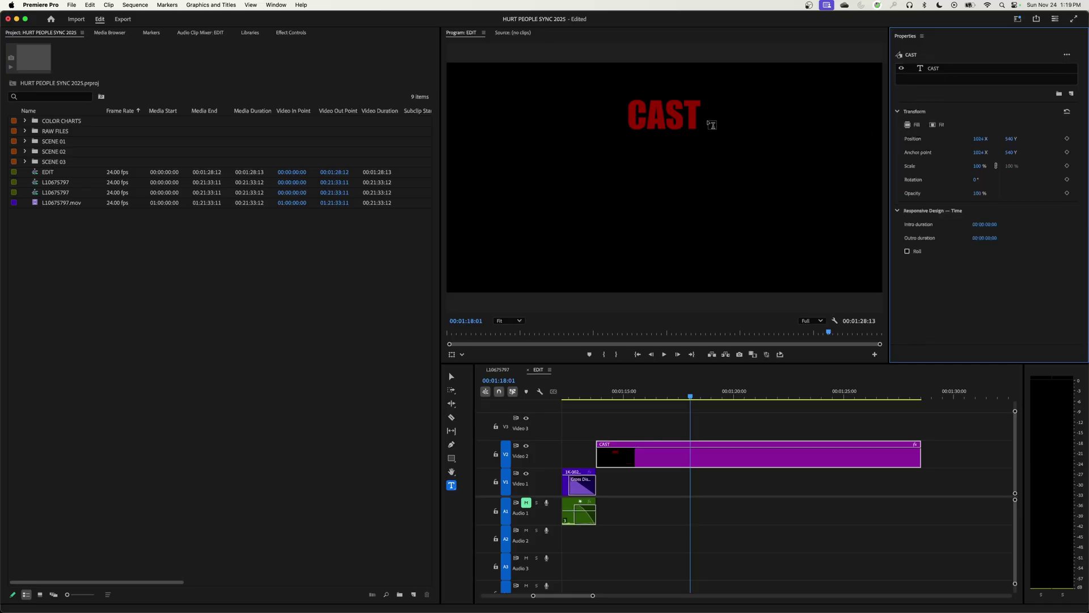
Erase the CAST heading text, leaving an empty text box.
{"action": "left_click", "coordinate": [665, 113]}
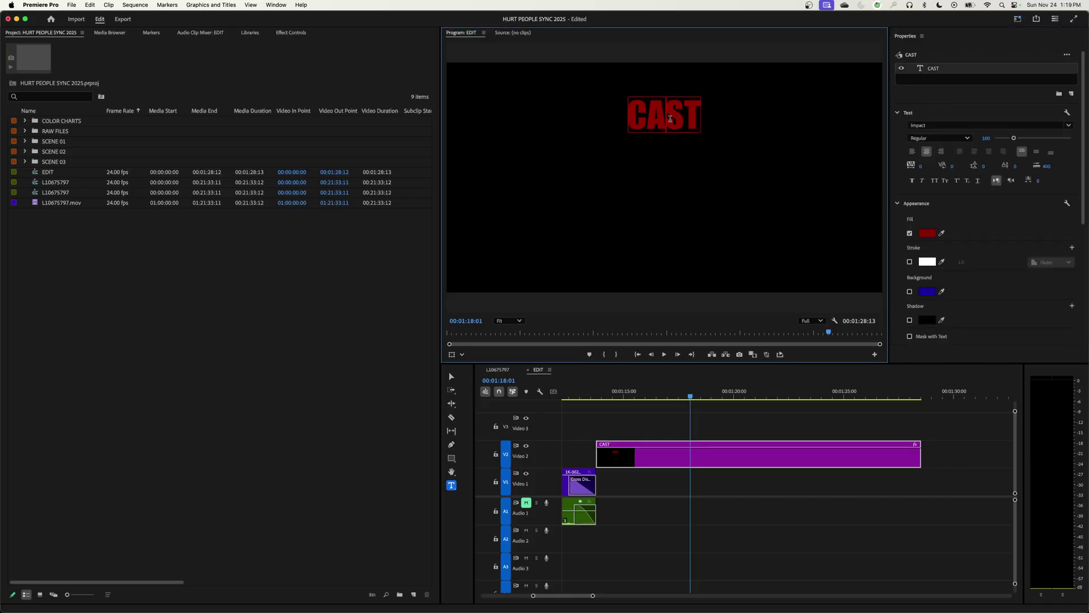
{"action": "key", "text": "Right"}
{"action": "key", "text": "BackSpace"}
{"action": "key", "text": "BackSpace"}
{"action": "key", "text": "BackSpace"}
{"action": "key", "text": "Delete"}
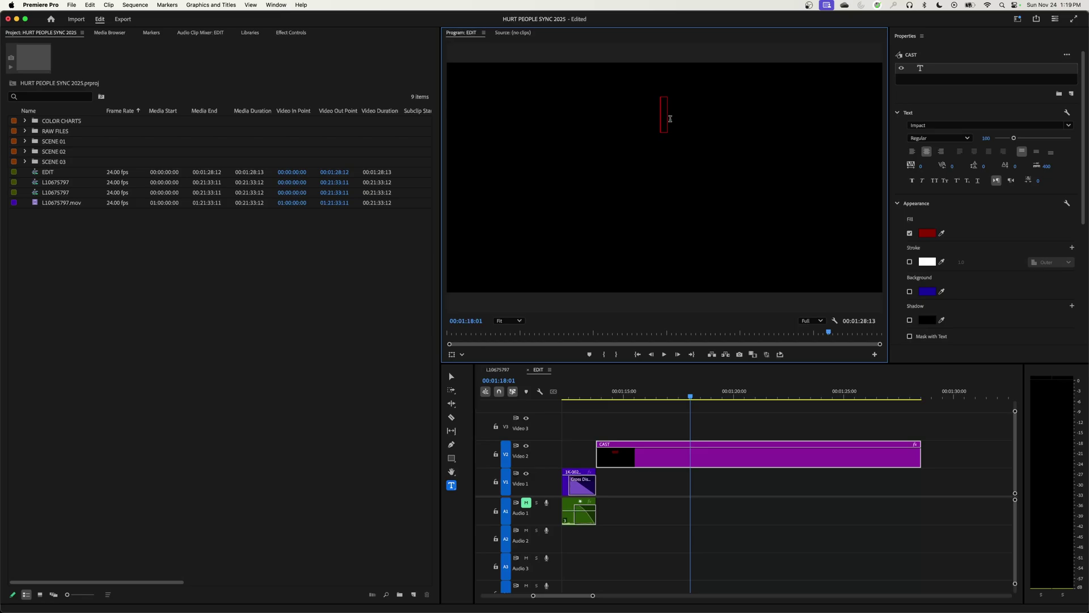
Copy the full credit list A1:B43 from the Excel spreadsheet.
{"action": "key", "text": "super+Tab"}
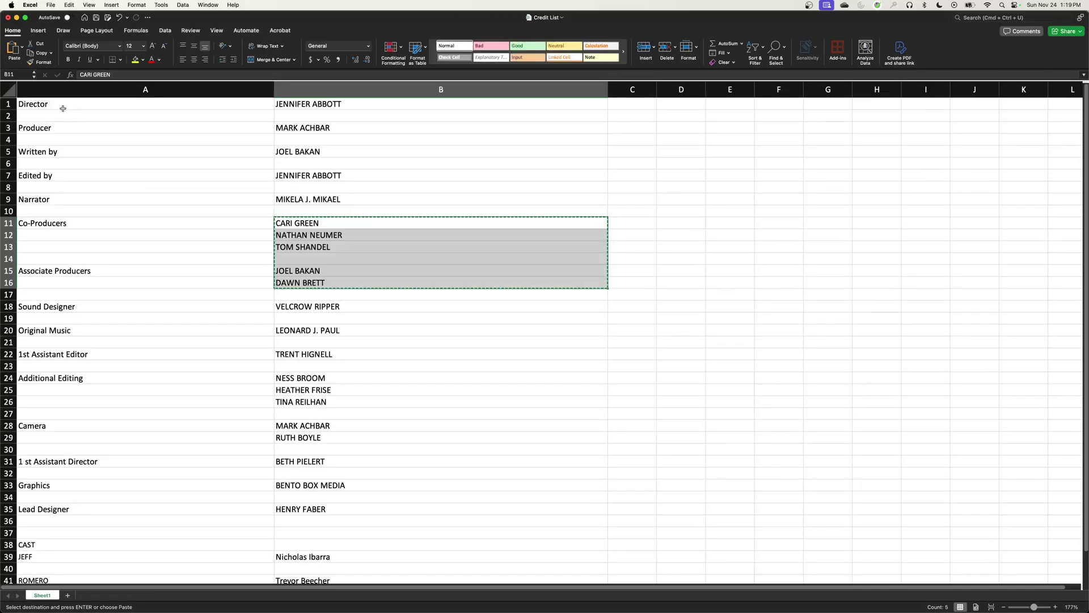
{"action": "left_click_drag", "start_coordinate": [63, 109], "coordinate": [343, 527]}
{"action": "key", "text": "super+c"}
{"action": "key", "text": "super+Tab"}
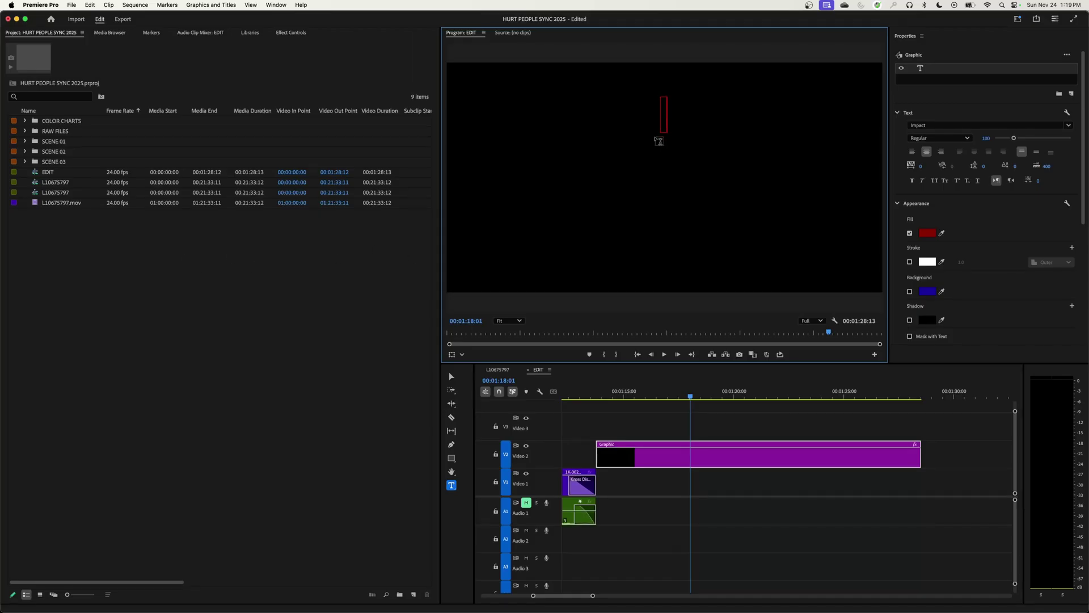
Paste the full credit list into the empty title box and reposition the tall credits block.
{"action": "key", "text": "super+v"}
{"action": "key", "text": "Escape"}
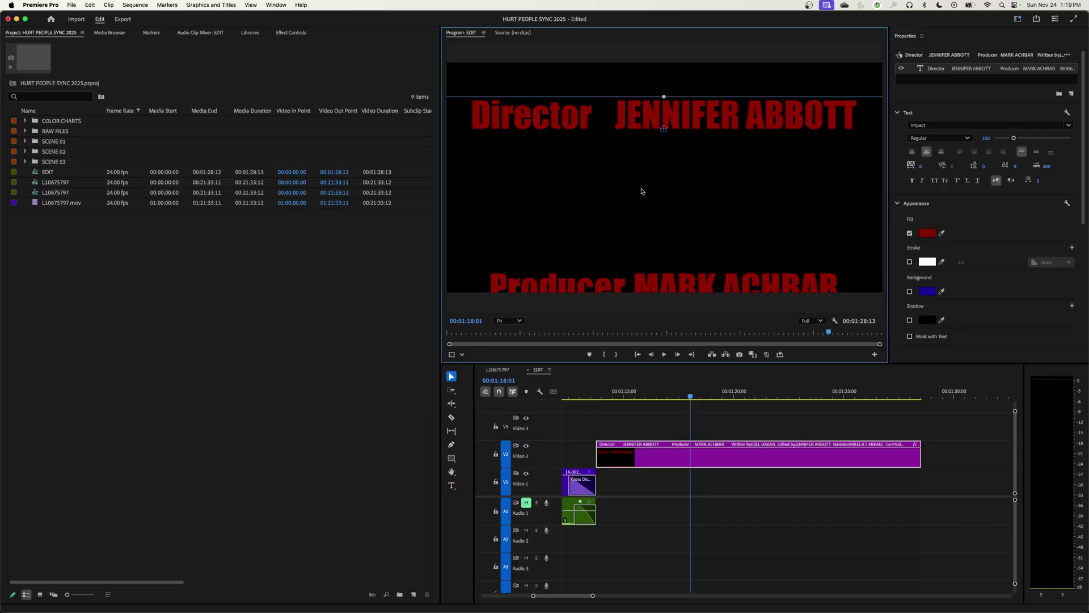
{"action": "scroll", "coordinate": [643, 192], "scroll_direction": "down", "scroll_amount": 5}
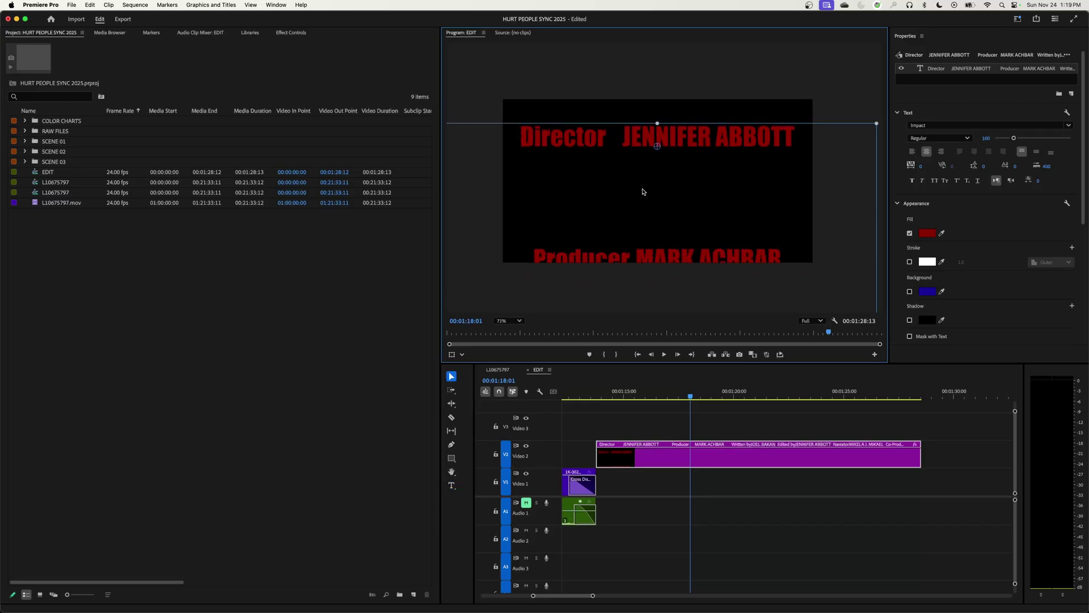
{"action": "scroll", "coordinate": [642, 191], "scroll_direction": "down", "scroll_amount": 6}
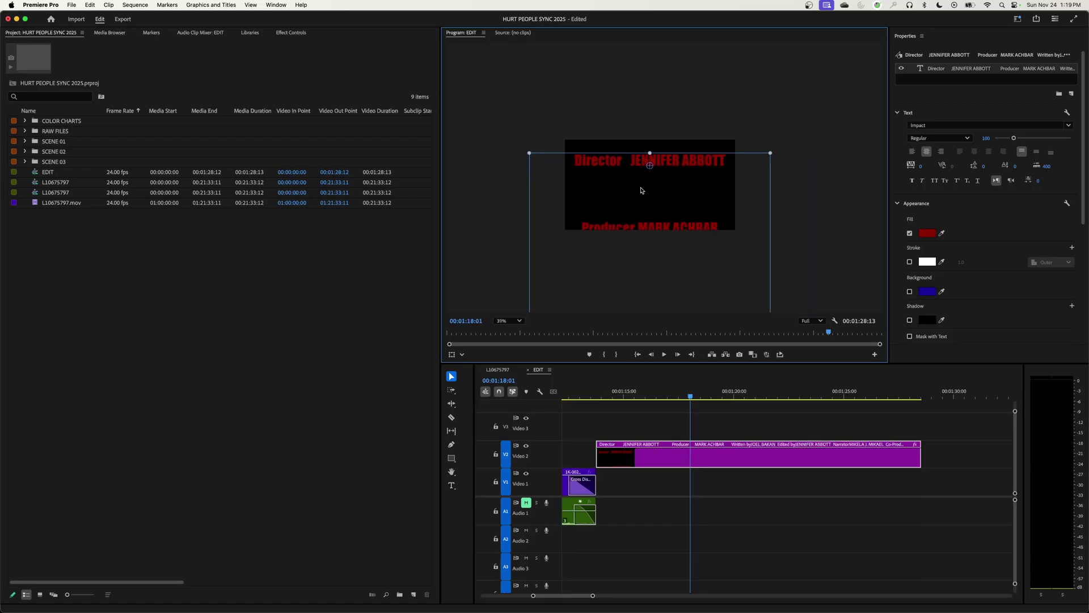
{"action": "scroll", "coordinate": [644, 199], "scroll_direction": "down", "scroll_amount": 2}
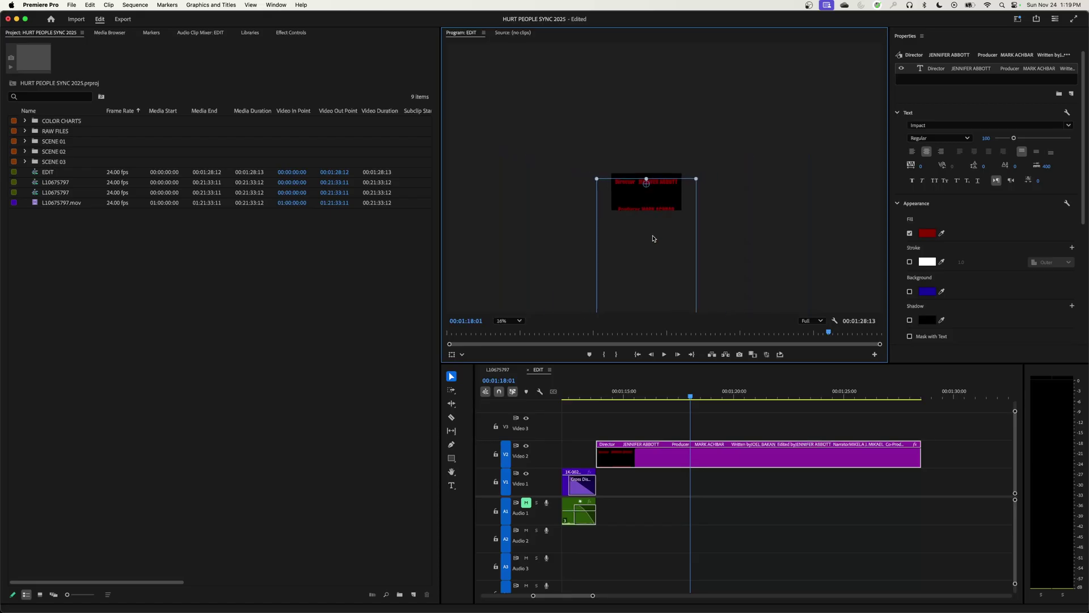
{"action": "left_click_drag", "start_coordinate": [640, 202], "coordinate": [642, 91]}
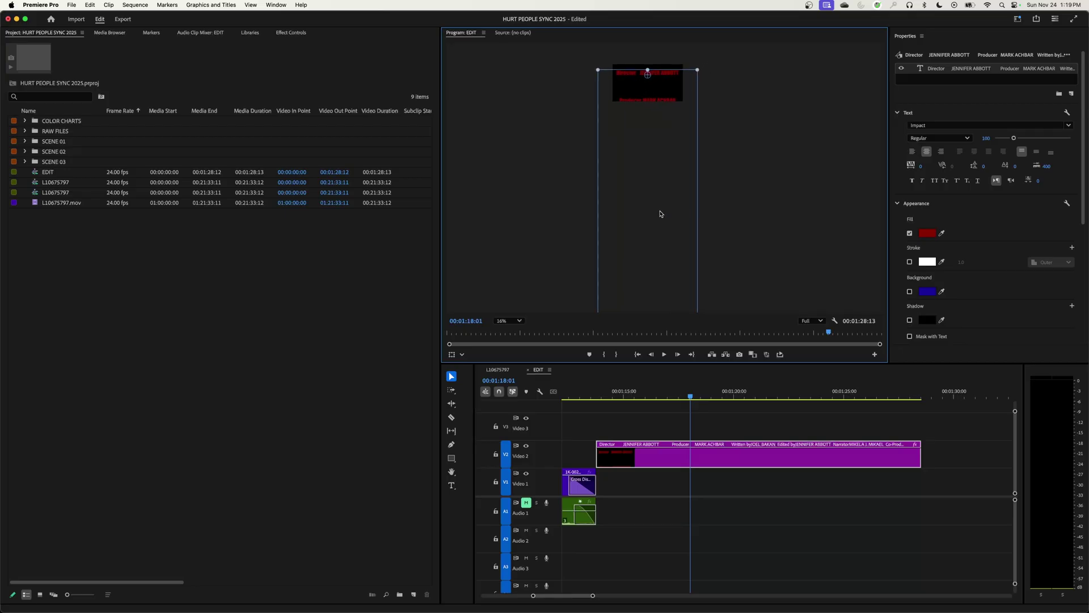
{"action": "mouse_move", "coordinate": [660, 214]}
{"action": "left_mouse_down"}
{"action": "mouse_move", "coordinate": [637, 121]}
{"action": "mouse_move", "coordinate": [649, 256]}
{"action": "mouse_move", "coordinate": [650, 148]}
{"action": "mouse_move", "coordinate": [645, 226]}
{"action": "mouse_move", "coordinate": [652, 201]}
{"action": "mouse_move", "coordinate": [650, 217]}
{"action": "left_mouse_up"}
Set the Program monitor zoom back to Fit.
{"action": "right_click", "coordinate": [640, 230]}
{"action": "left_click", "coordinate": [652, 191]}
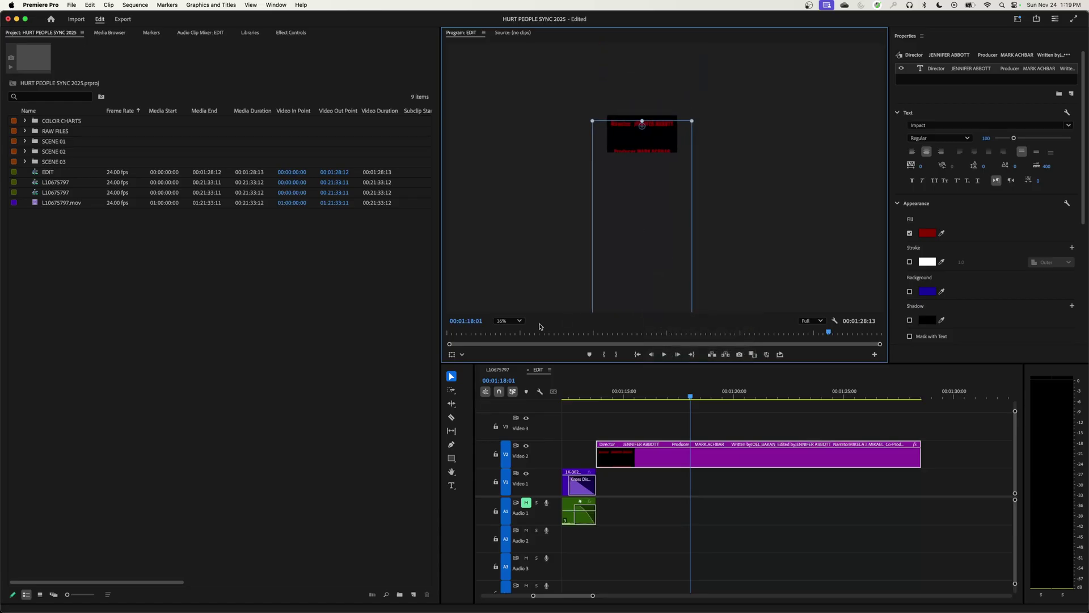
{"action": "left_click", "coordinate": [512, 327]}
{"action": "left_click", "coordinate": [559, 294]}
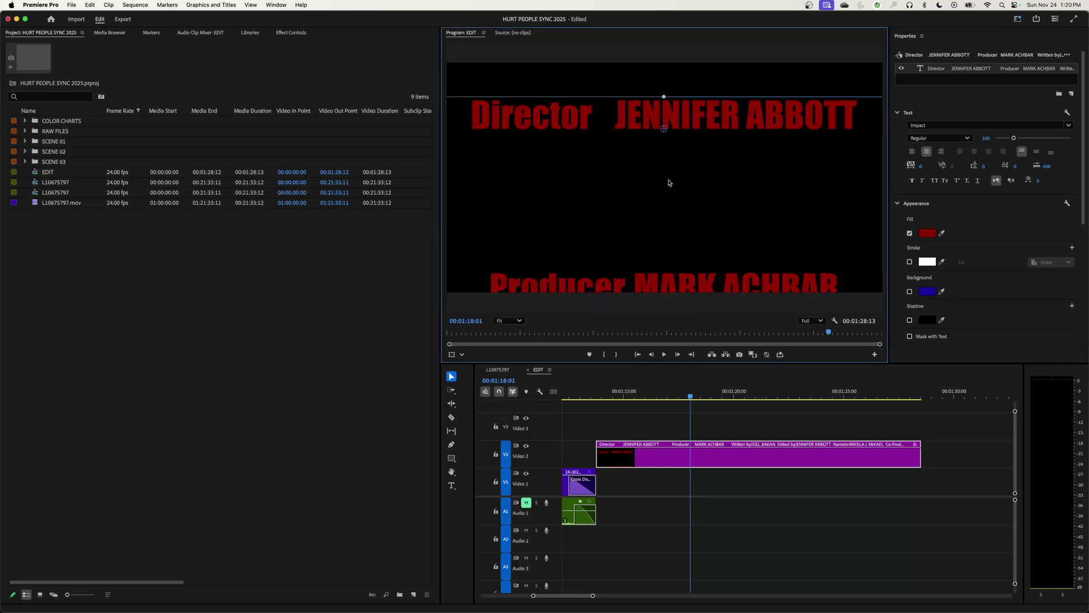
Select the credits graphic as a whole to show its Transform and Responsive Design – Time settings.
{"action": "scroll", "coordinate": [681, 180], "scroll_direction": "down", "scroll_amount": 2}
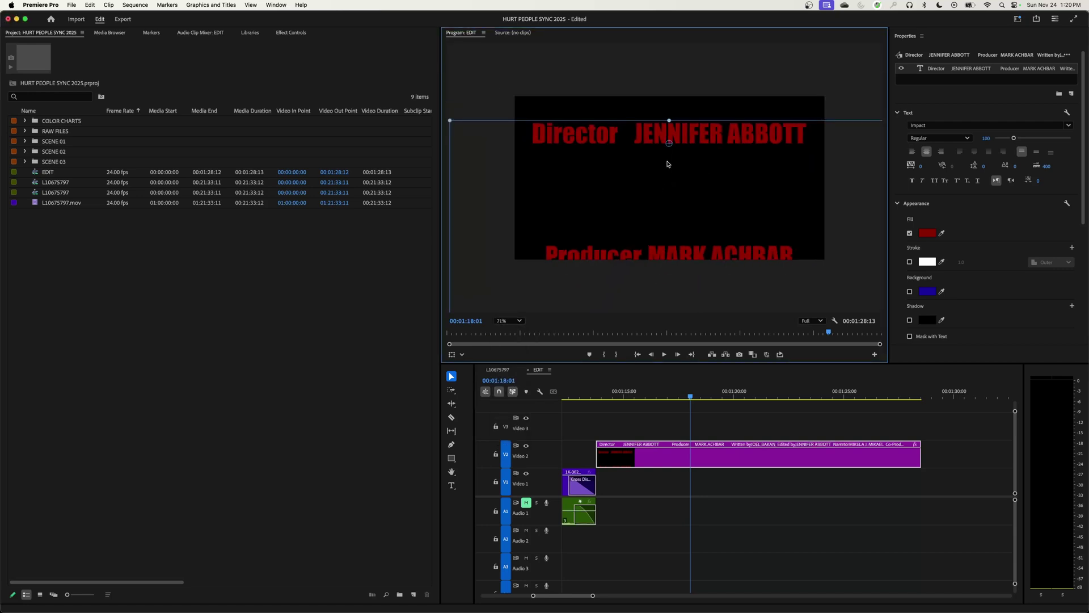
{"action": "double_click", "coordinate": [642, 161]}
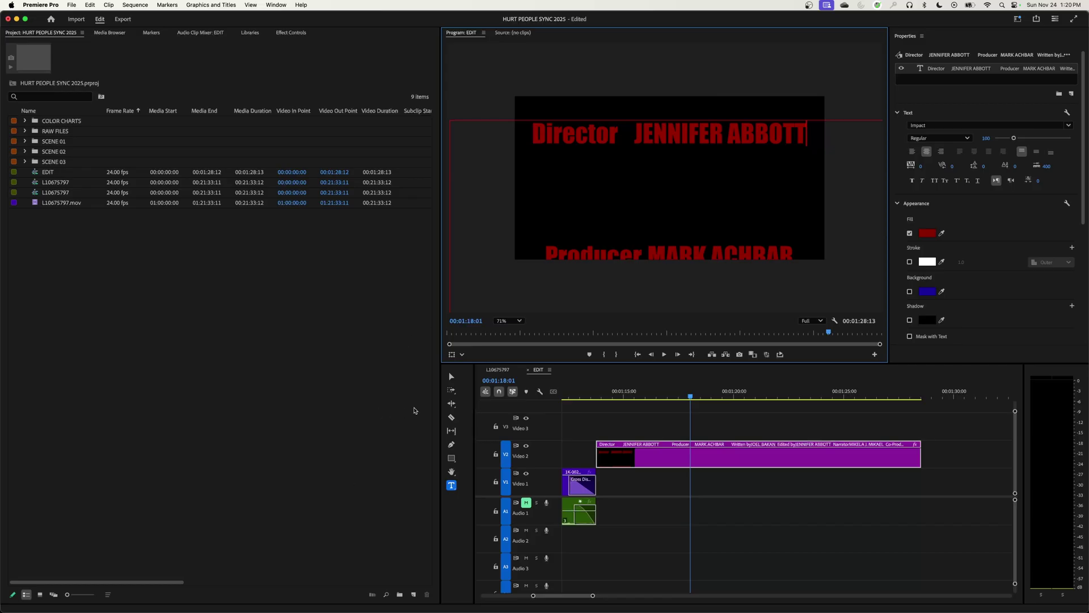
{"action": "left_click", "coordinate": [452, 376]}
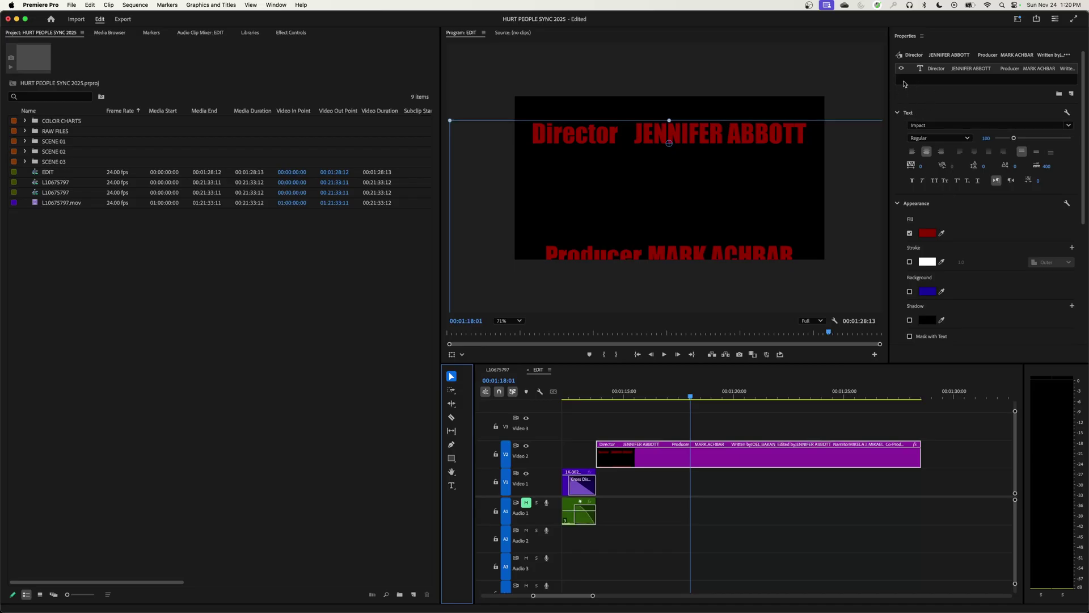
{"action": "left_click", "coordinate": [933, 75]}
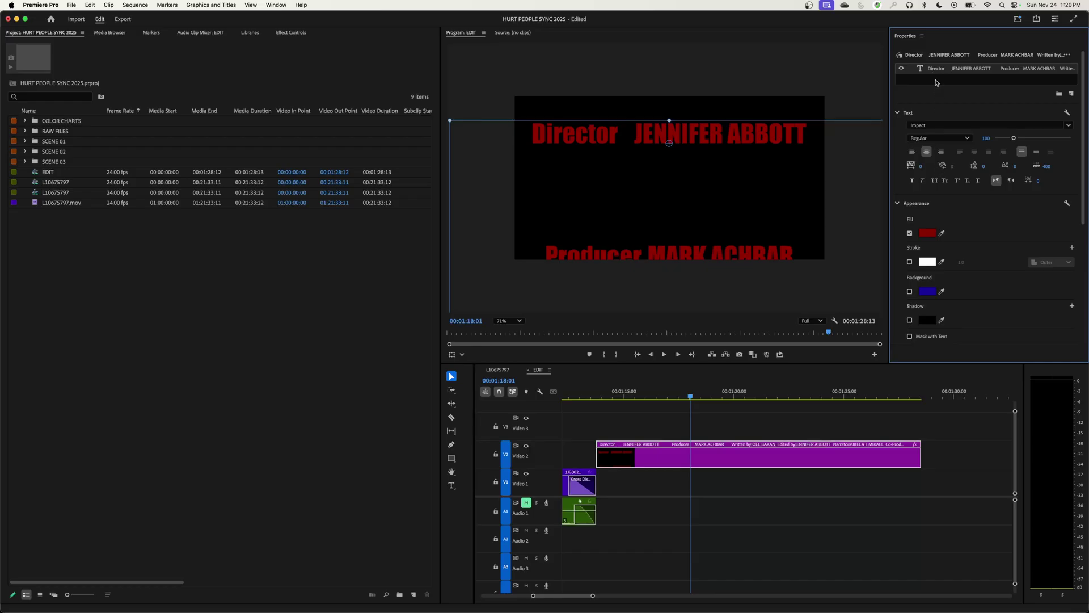
{"action": "left_click", "coordinate": [935, 83]}
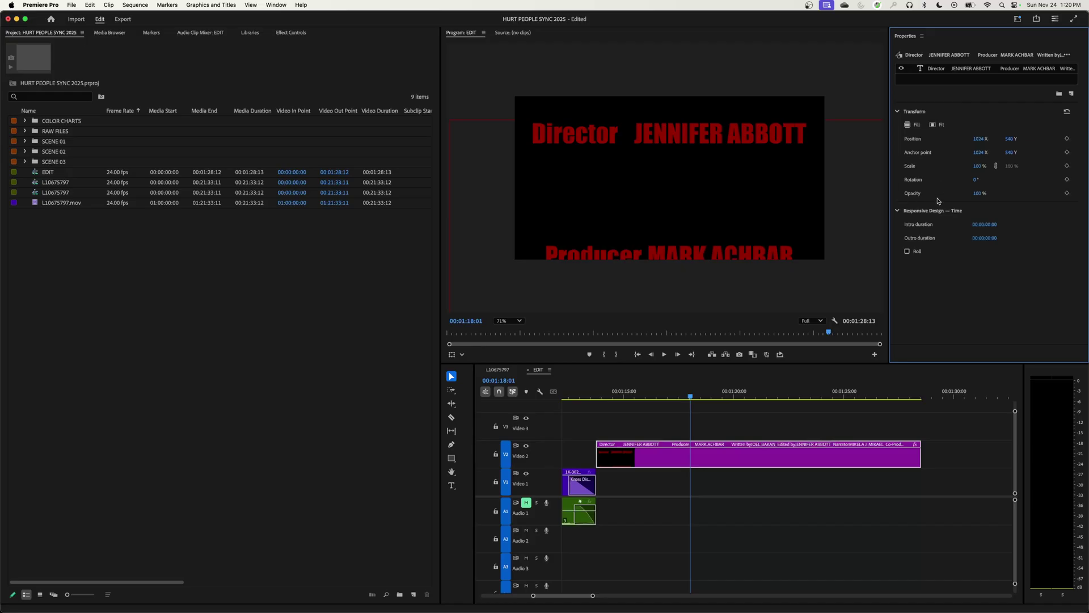
Turn on Roll for the credits, slightly shrink the text box, and reset the roll slider to the start.
{"action": "left_click", "coordinate": [907, 251]}
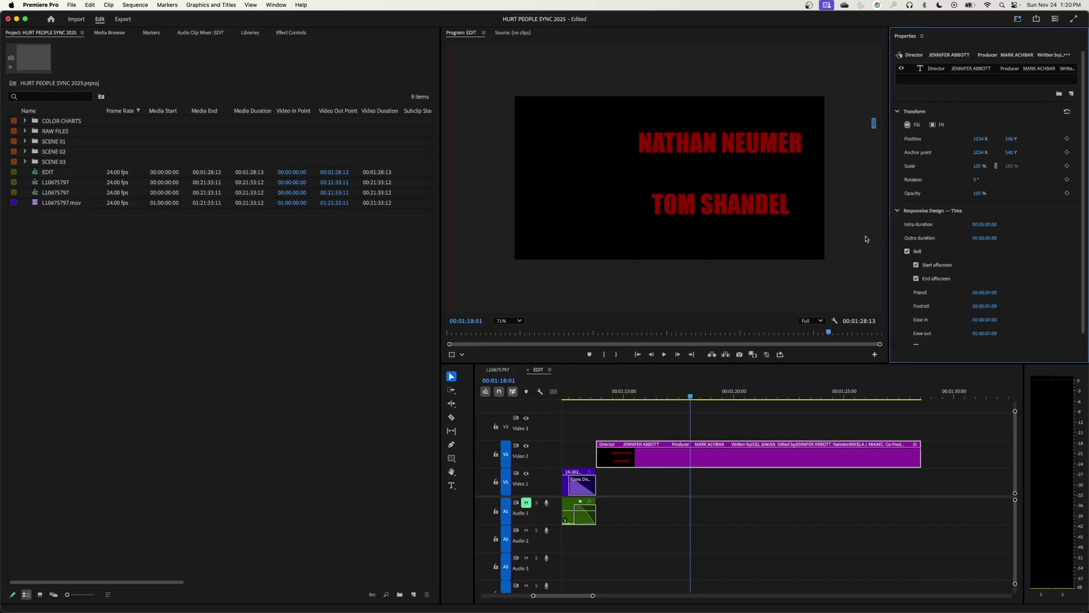
{"action": "left_click_drag", "start_coordinate": [874, 125], "coordinate": [874, 60]}
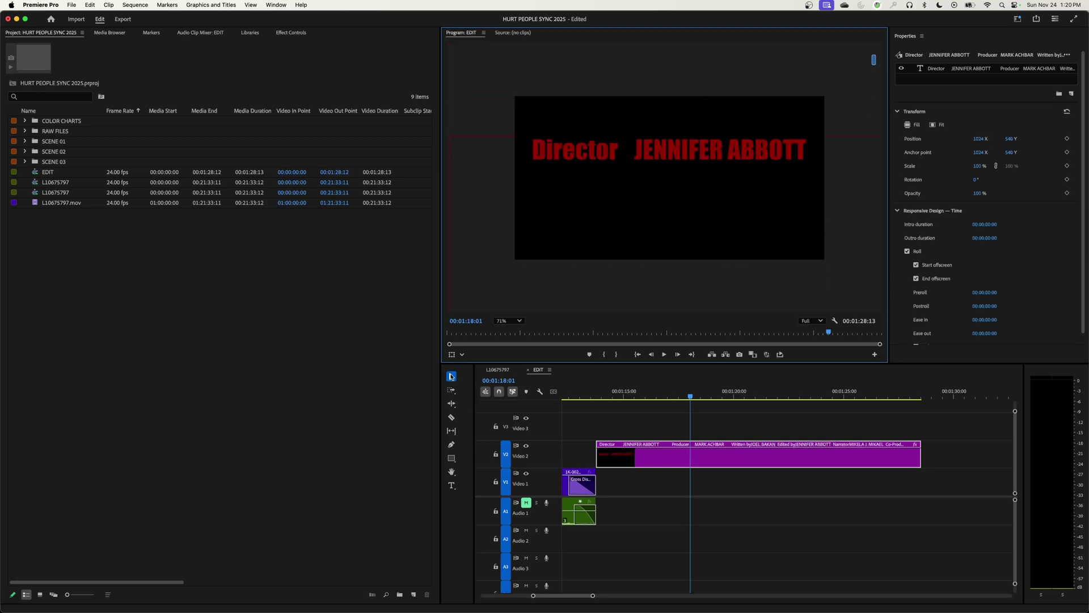
{"action": "left_click", "coordinate": [464, 159]}
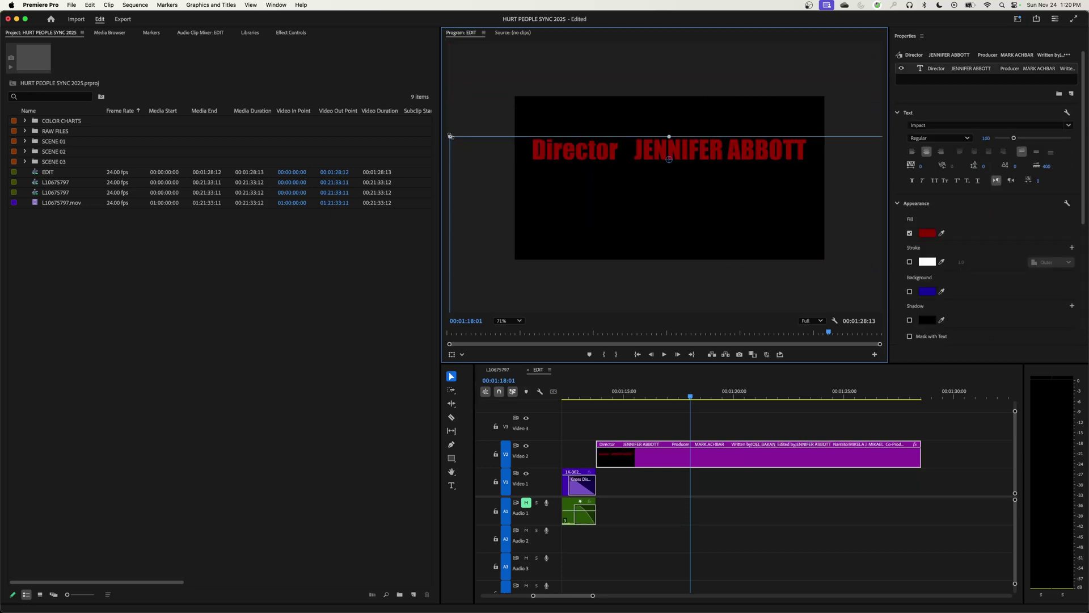
{"action": "left_click_drag", "start_coordinate": [450, 137], "coordinate": [517, 171]}
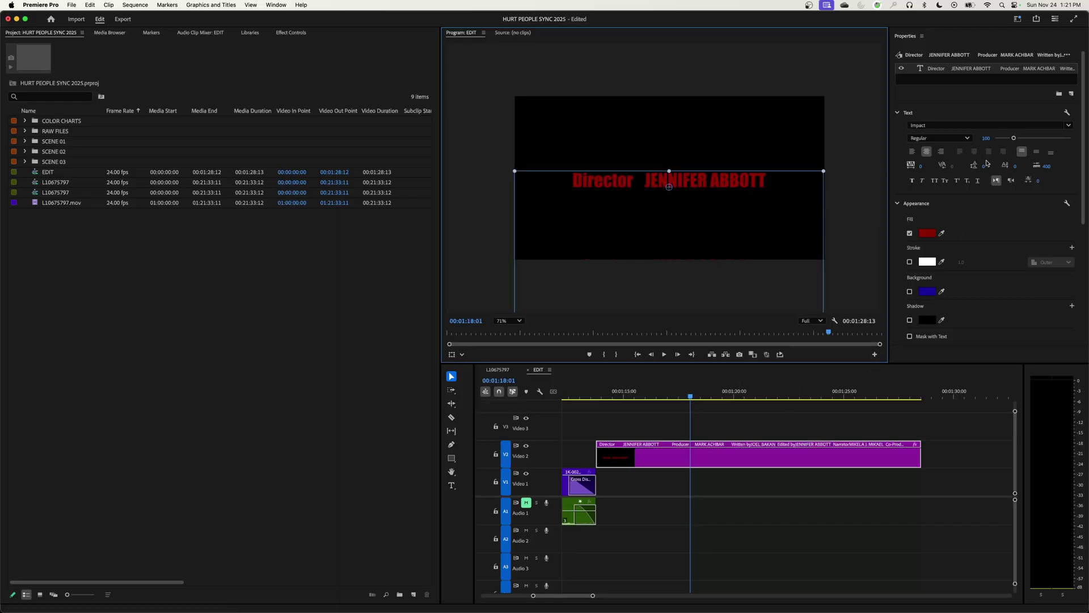
{"action": "left_click", "coordinate": [951, 81]}
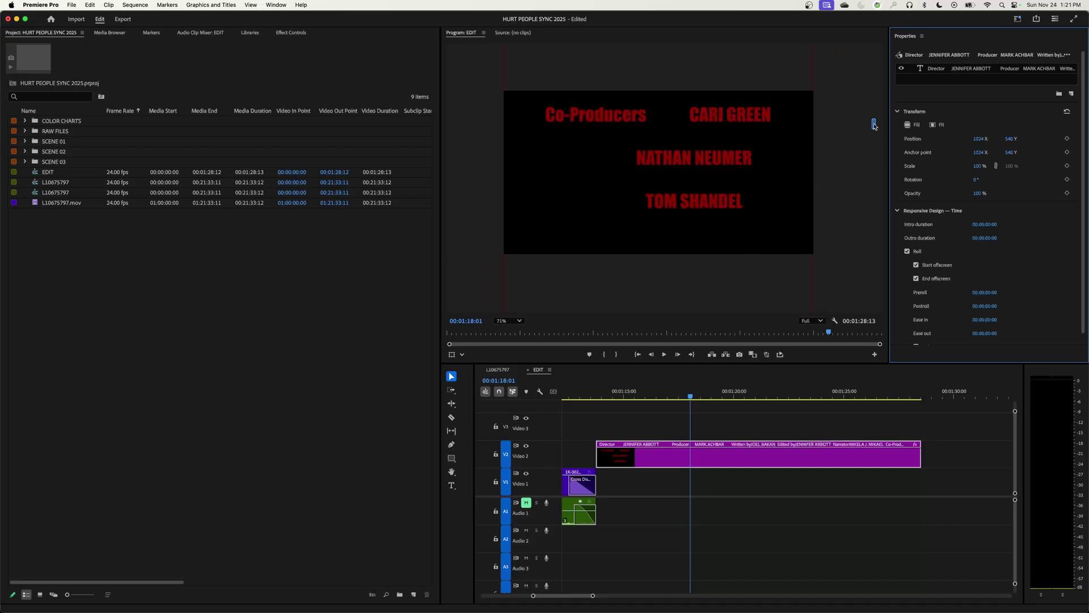
{"action": "left_click_drag", "start_coordinate": [874, 127], "coordinate": [877, 67]}
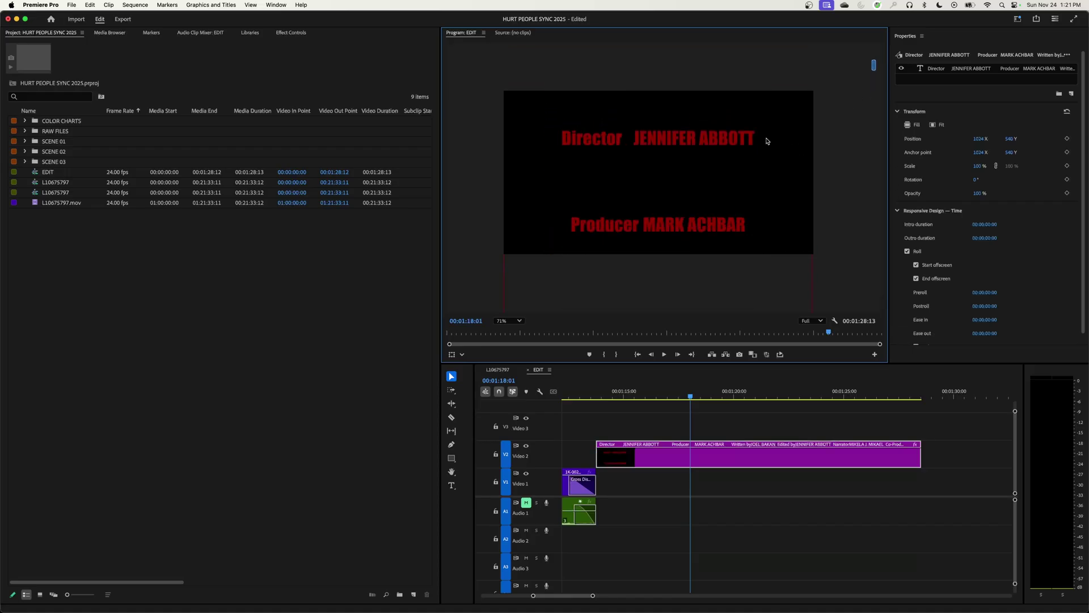
Close up the spacing between the Director, Producer and Written by credit lines.
{"action": "left_click", "coordinate": [755, 141]}
{"action": "double_click", "coordinate": [752, 141]}
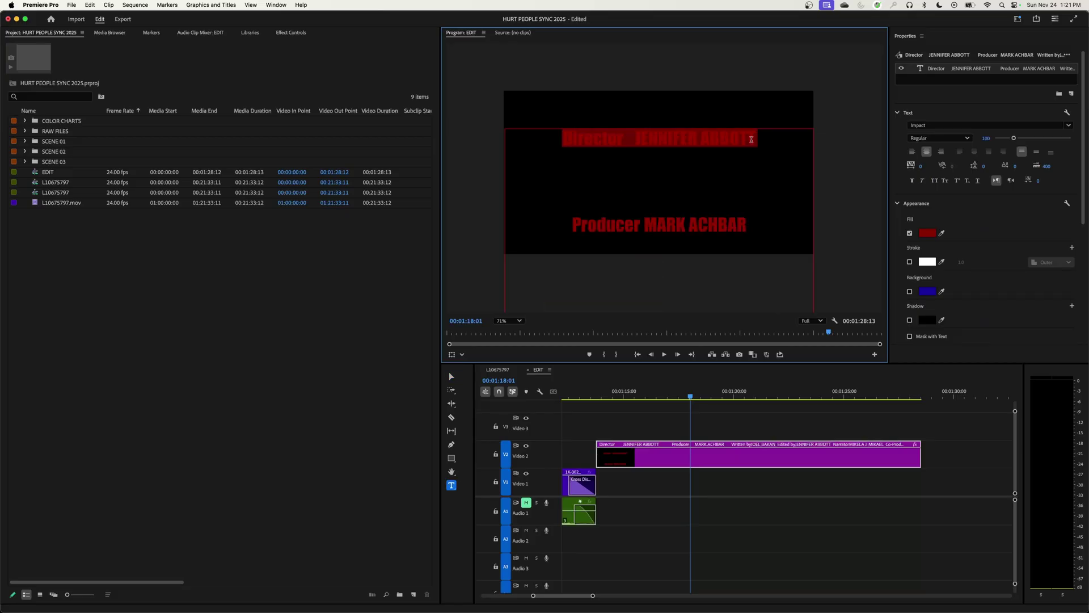
{"action": "left_click", "coordinate": [760, 138]}
{"action": "key", "text": "Delete"}
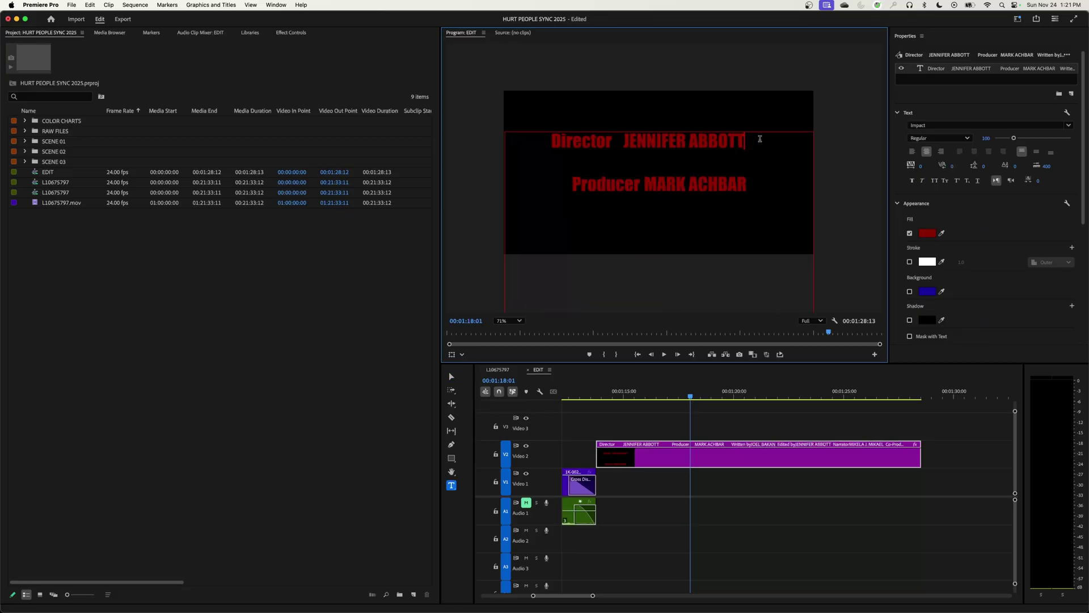
{"action": "key", "text": "Delete"}
{"action": "key", "text": "Delete"}
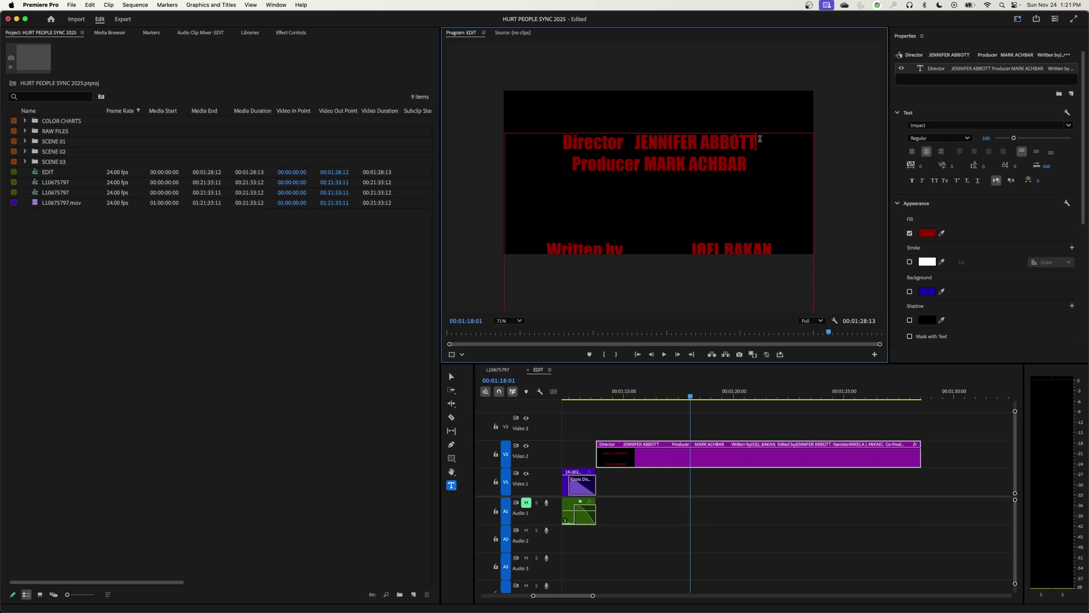
{"action": "key", "text": "Return"}
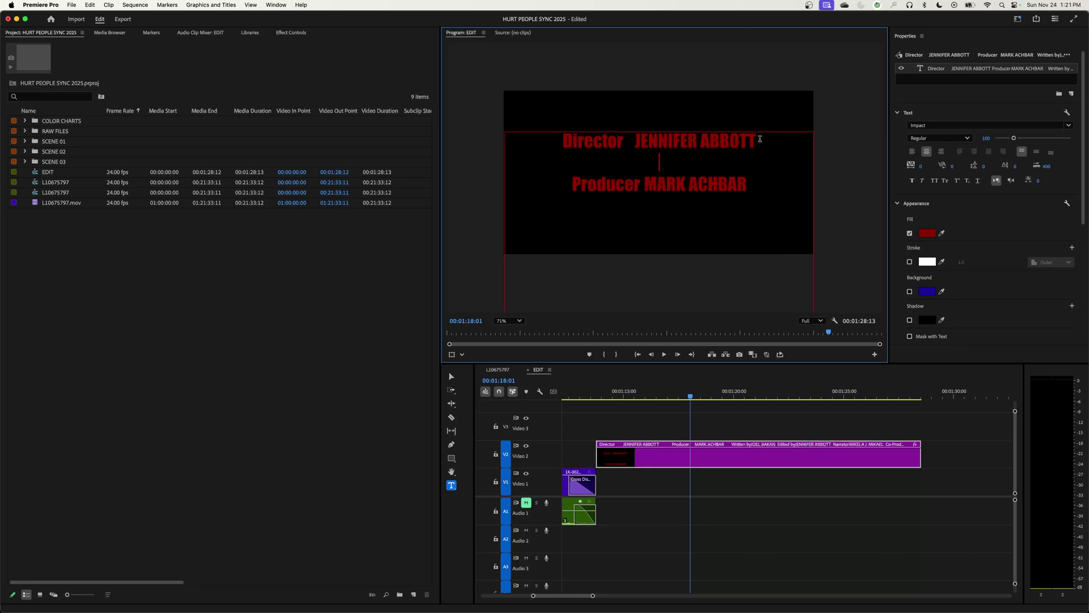
{"action": "left_click", "coordinate": [766, 190]}
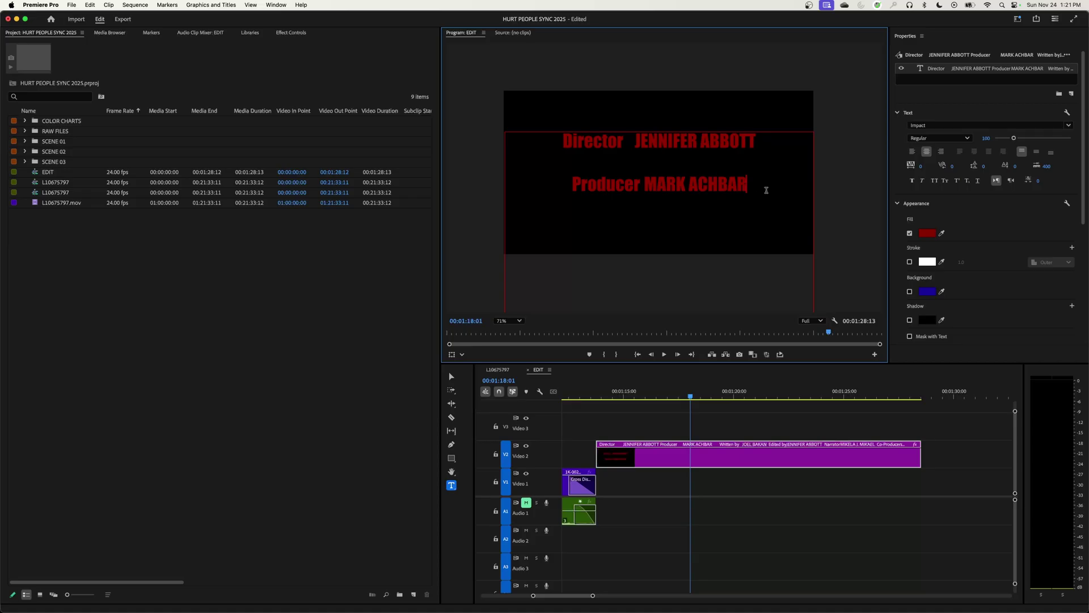
{"action": "key", "text": "Delete"}
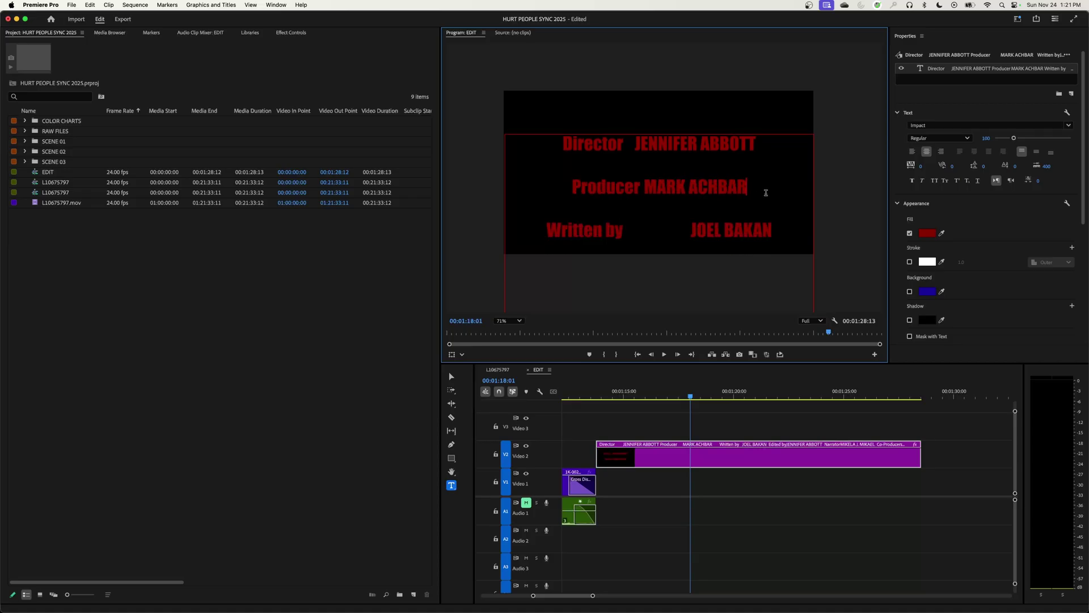
{"action": "key", "text": "Delete"}
{"action": "key", "text": "Delete"}
{"action": "left_click", "coordinate": [651, 514]}
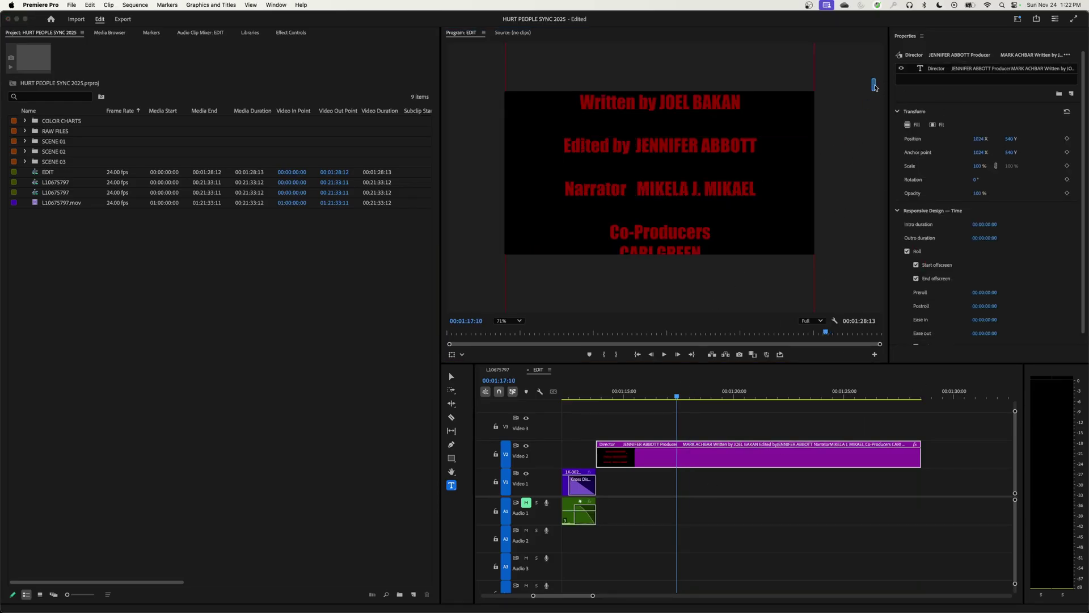
{"action": "left_click_drag", "start_coordinate": [878, 92], "coordinate": [879, 96]}
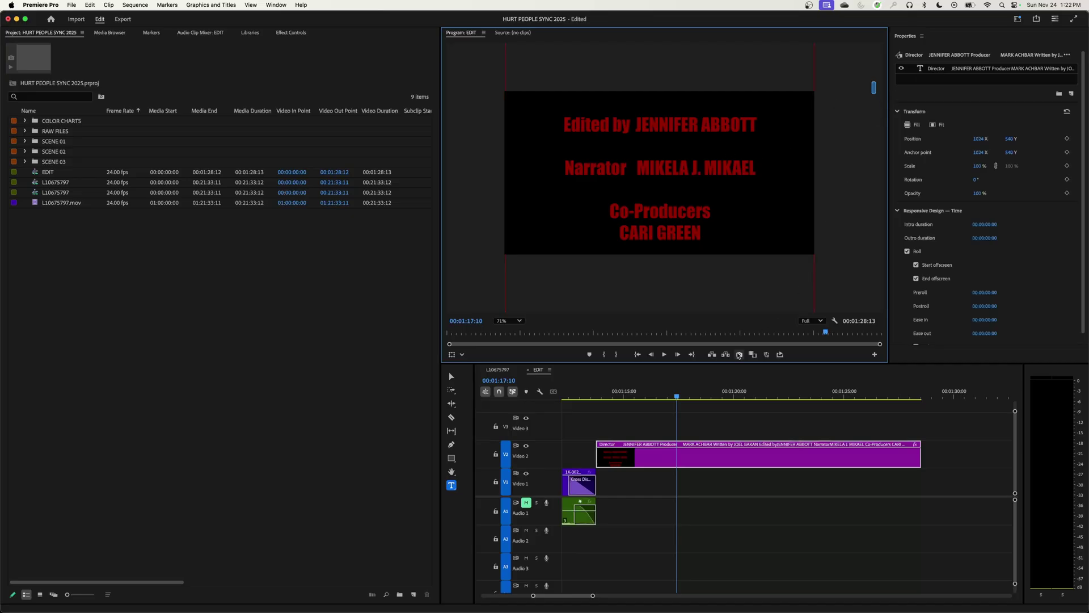
{"action": "left_click", "coordinate": [754, 166]}
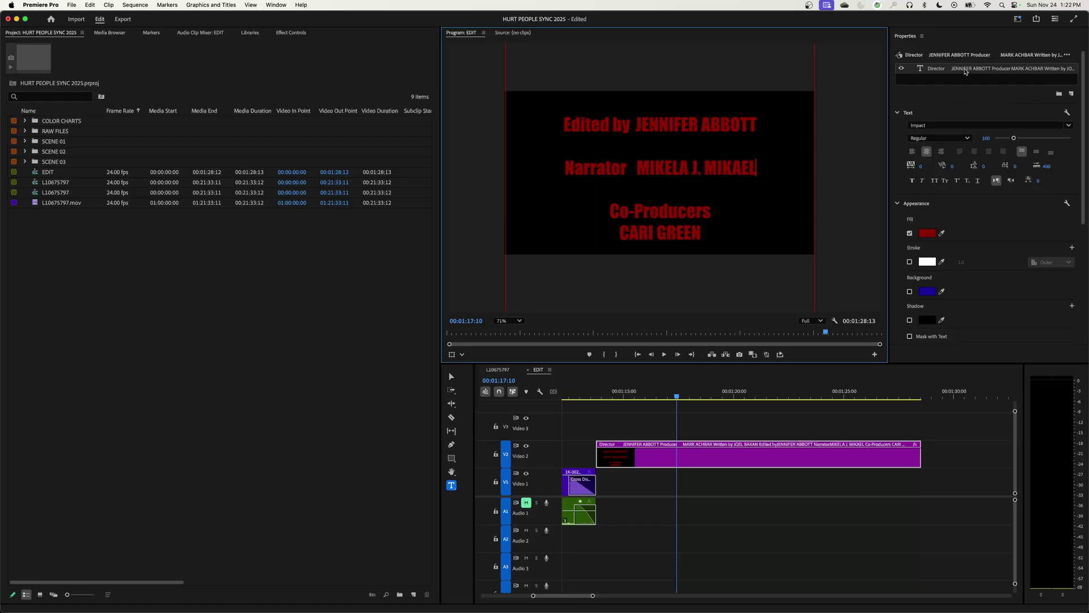
{"action": "left_click", "coordinate": [679, 397]}
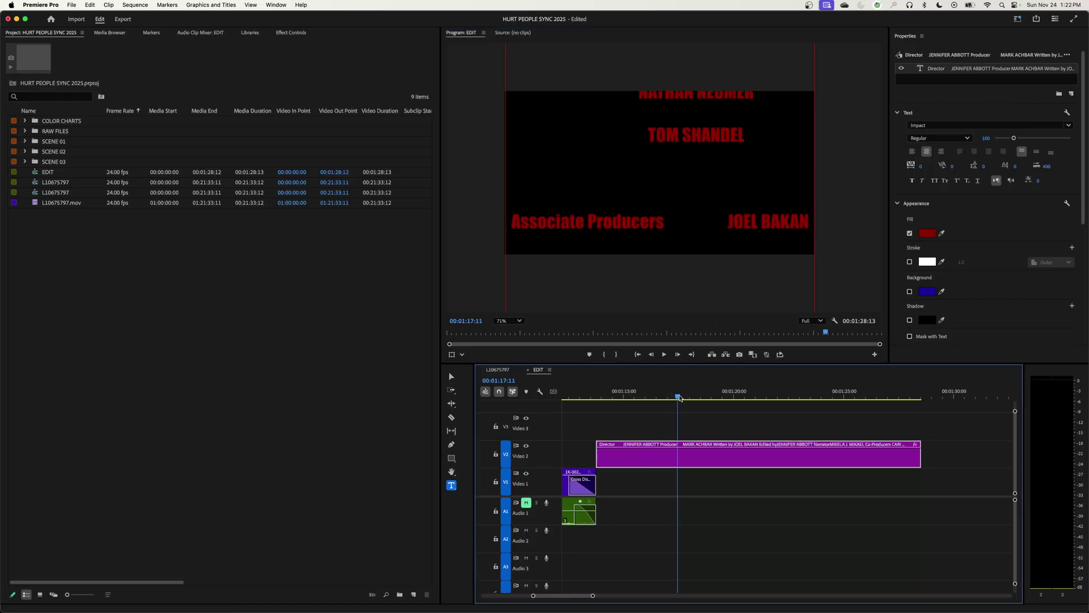
{"action": "left_click_drag", "start_coordinate": [679, 397], "coordinate": [648, 404]}
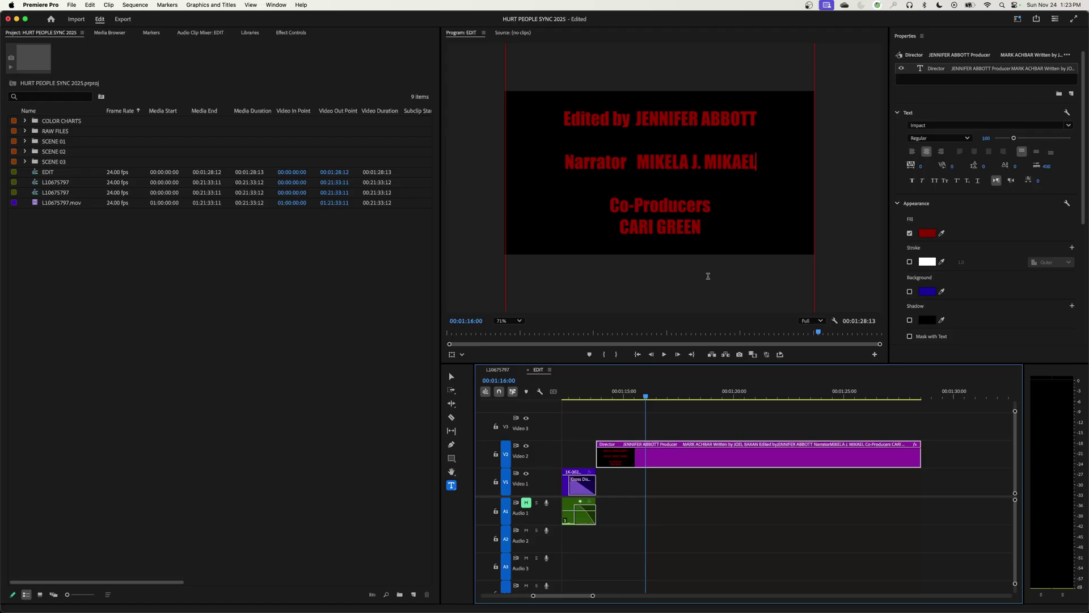
{"action": "scroll", "coordinate": [708, 276], "scroll_direction": "down", "scroll_amount": 3}
{"action": "left_click", "coordinate": [718, 218]}
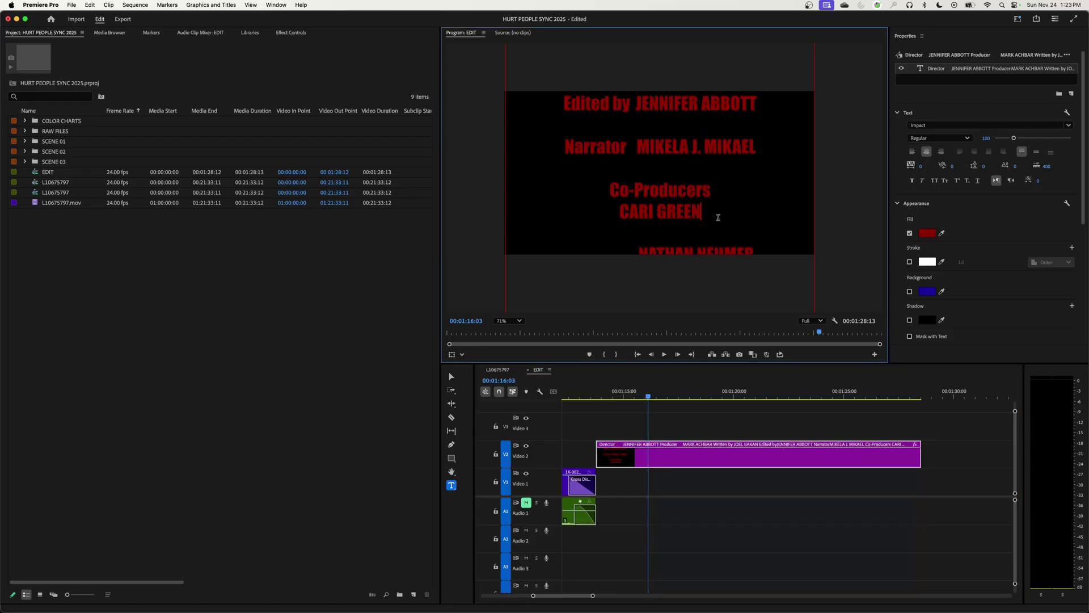
{"action": "key", "text": "Delete"}
{"action": "key", "text": "Delete"}
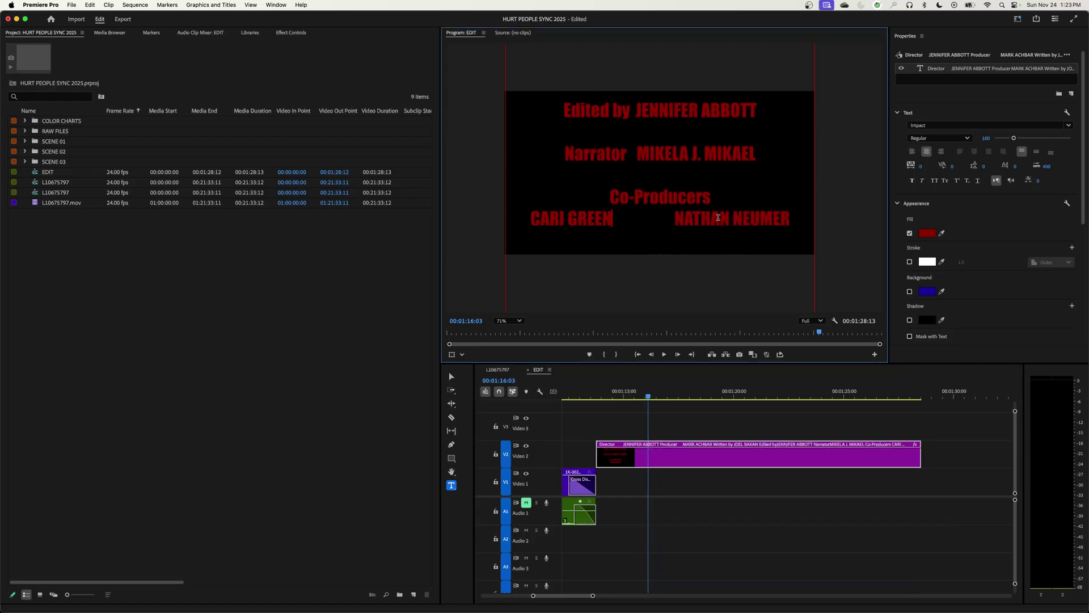
{"action": "key", "text": "Delete"}
{"action": "key", "text": "Return"}
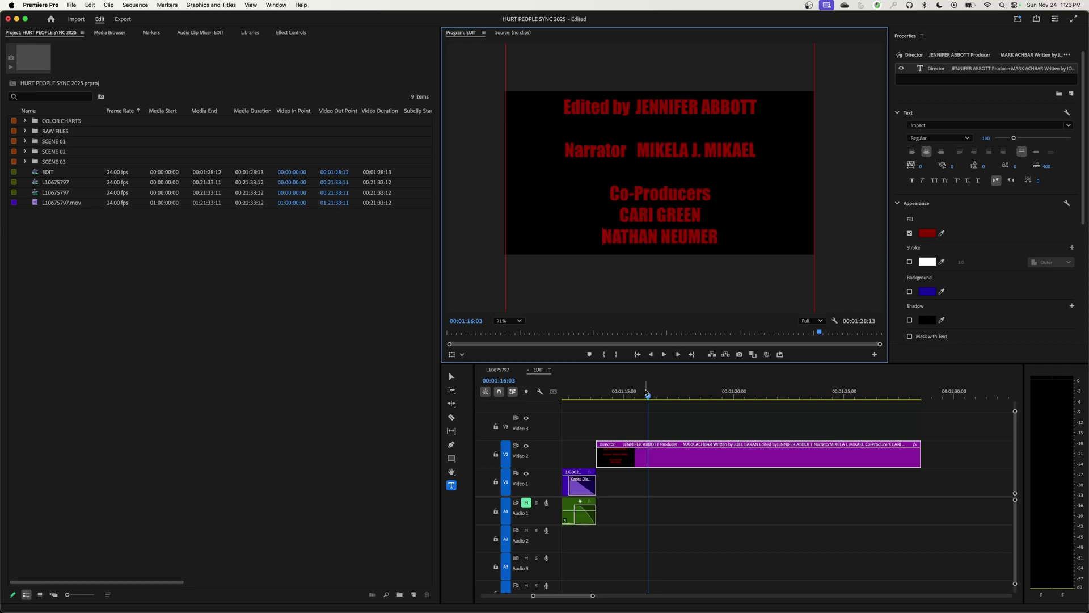
{"action": "left_click_drag", "start_coordinate": [648, 396], "coordinate": [660, 395]}
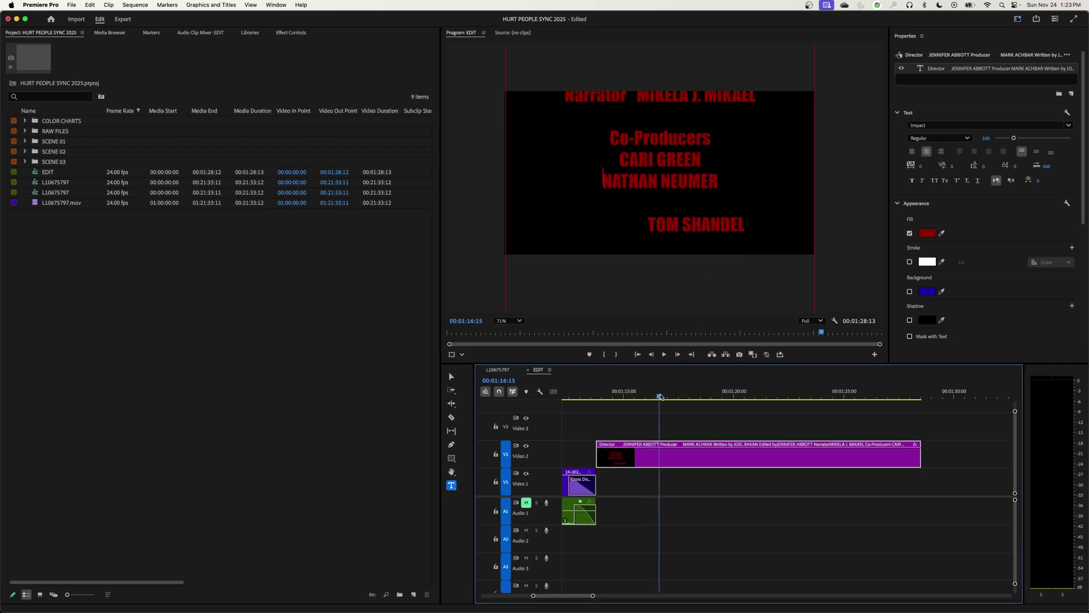
{"action": "left_click", "coordinate": [719, 179]}
{"action": "key", "text": "Delete"}
{"action": "left_click", "coordinate": [740, 194]}
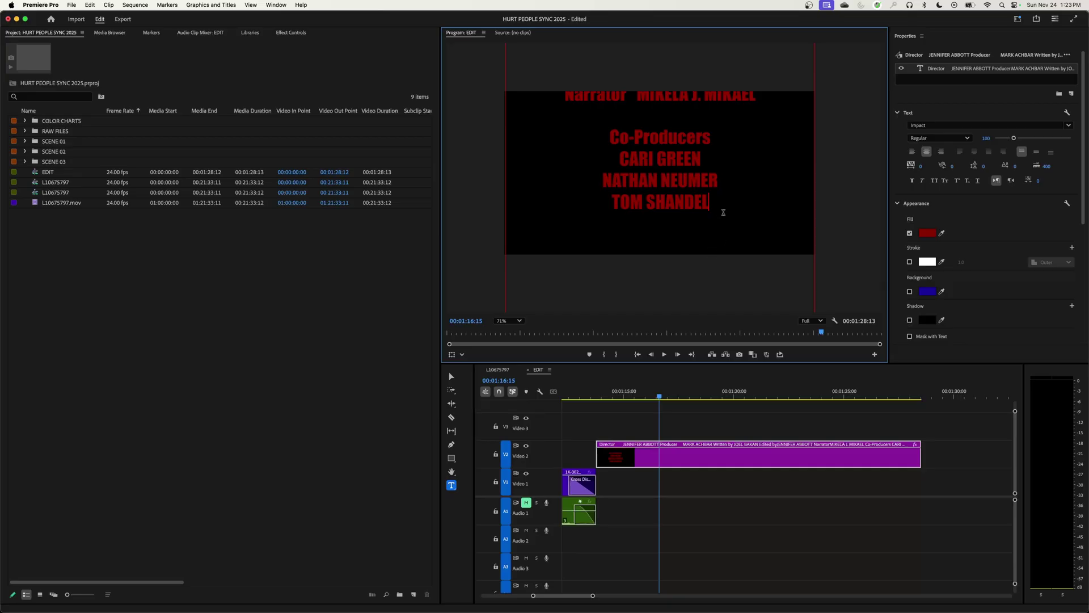
{"action": "left_click_drag", "start_coordinate": [661, 397], "coordinate": [662, 397]}
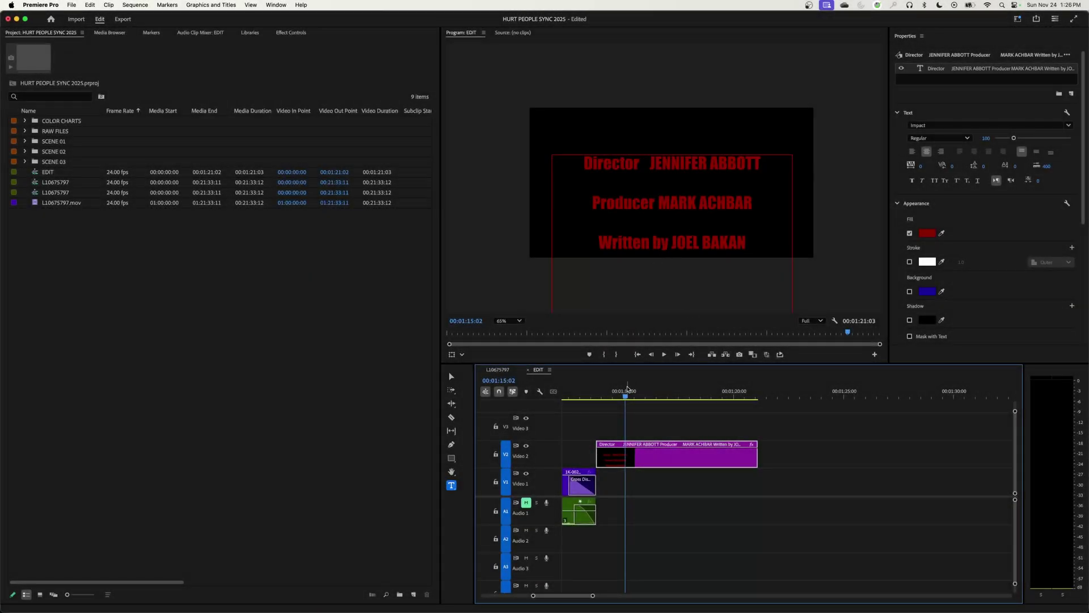
{"action": "left_click", "coordinate": [609, 395]}
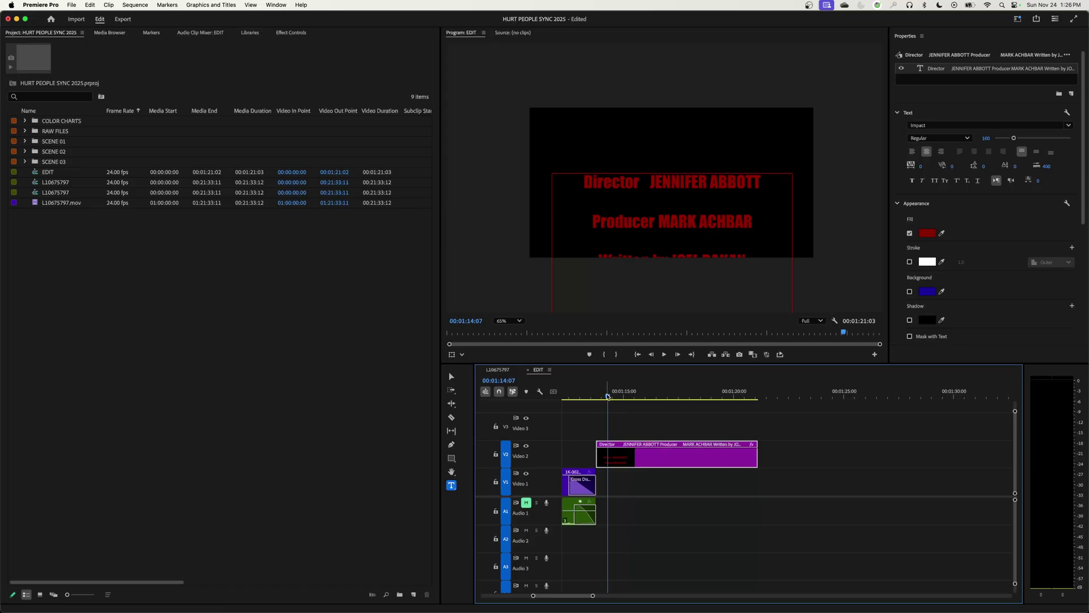
{"action": "left_click_drag", "start_coordinate": [607, 396], "coordinate": [597, 402]}
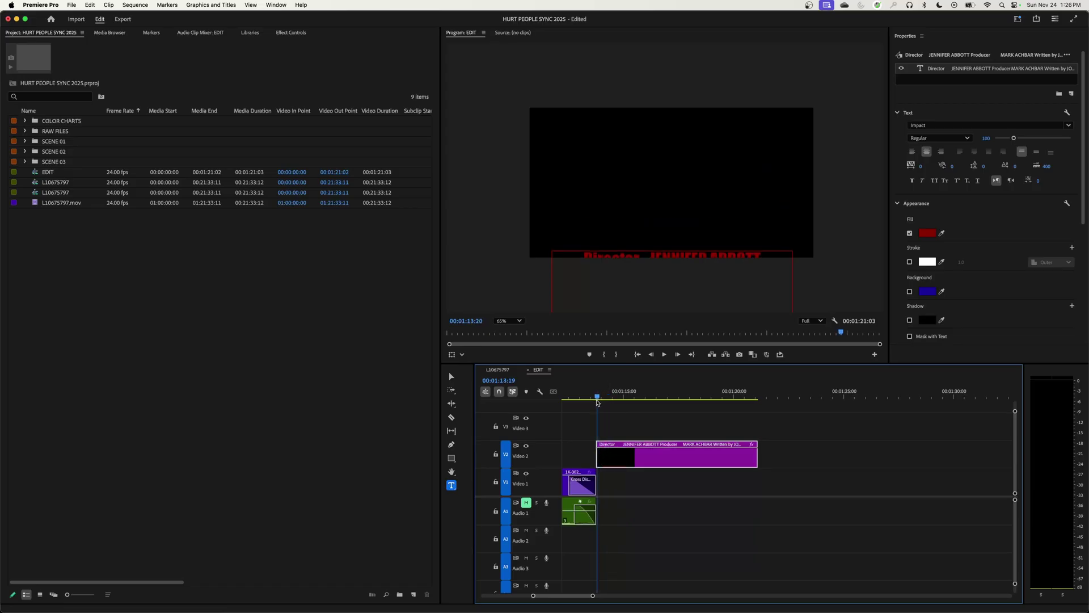
{"action": "left_click", "coordinate": [929, 100]}
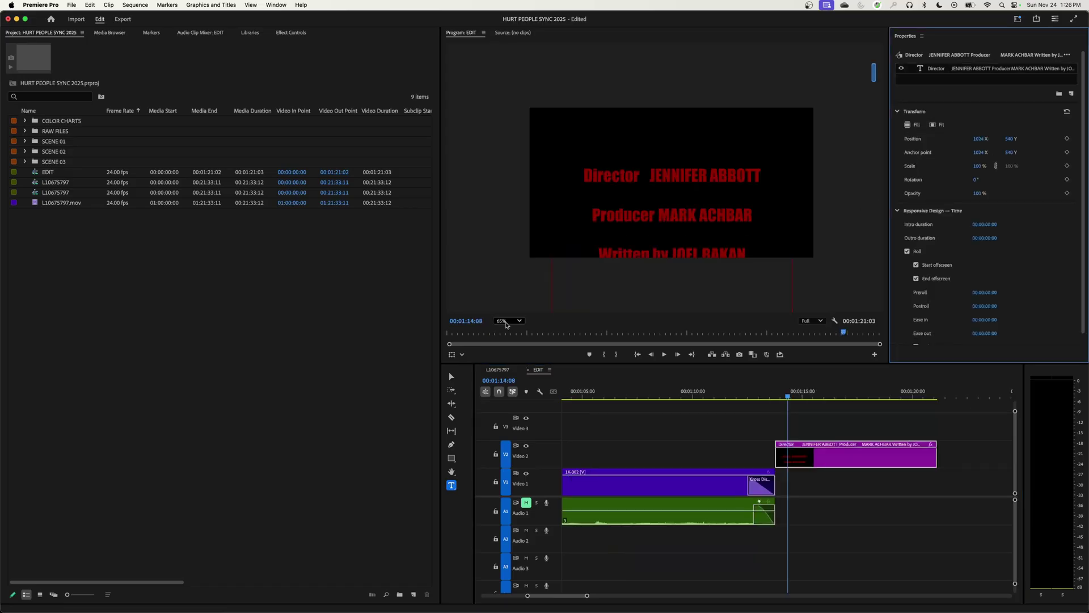
{"action": "left_click", "coordinate": [507, 324]}
{"action": "left_click", "coordinate": [504, 347]}
{"action": "left_click", "coordinate": [784, 398]}
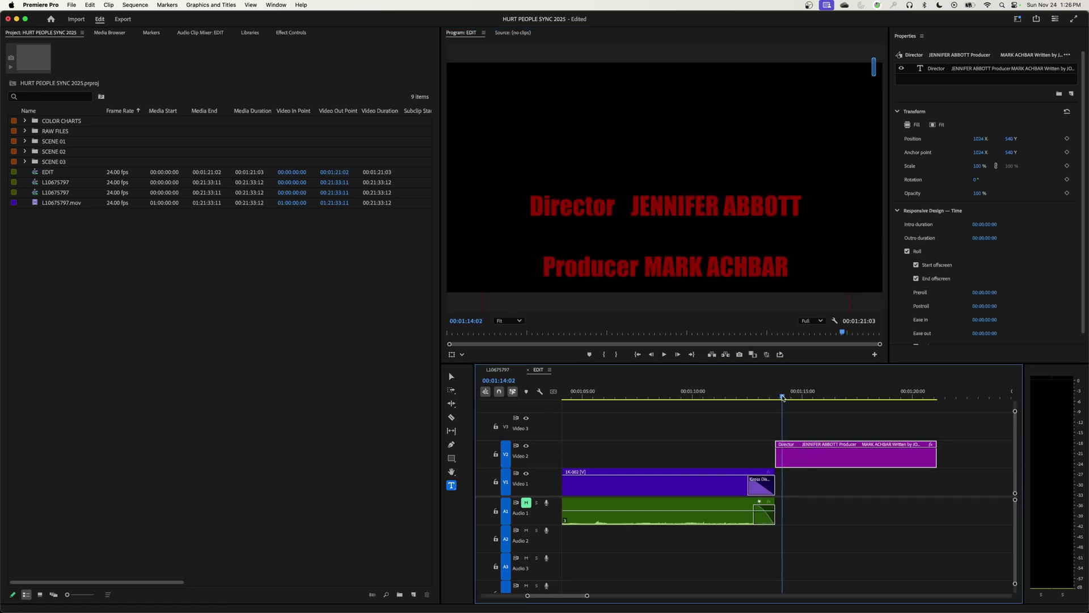
{"action": "left_click_drag", "start_coordinate": [783, 398], "coordinate": [775, 397]}
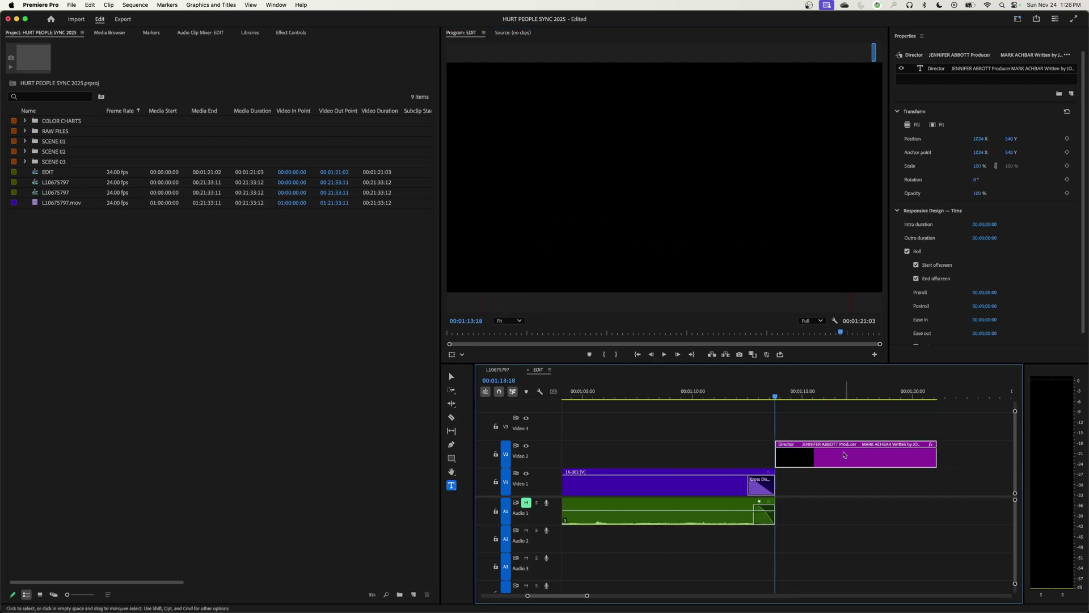
{"action": "key", "text": "space"}
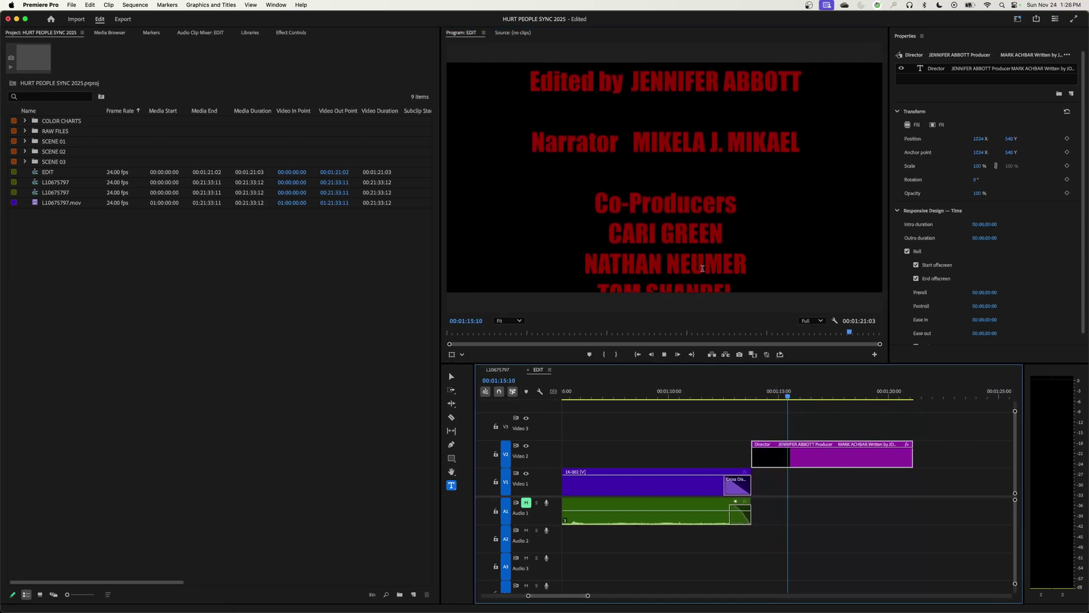
{"action": "key", "text": "grave"}
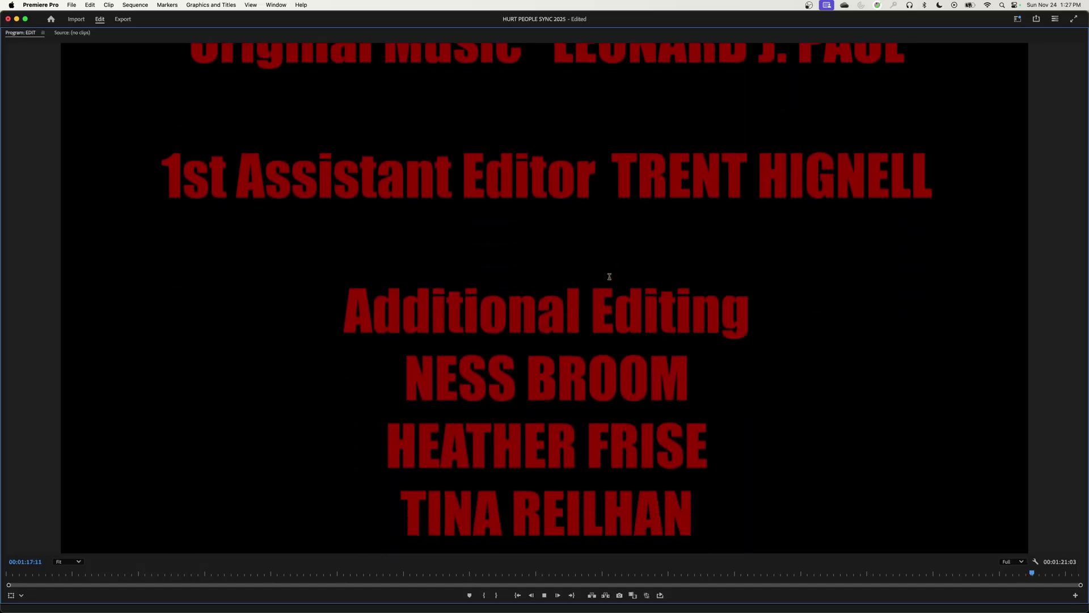
{"action": "key", "text": "space"}
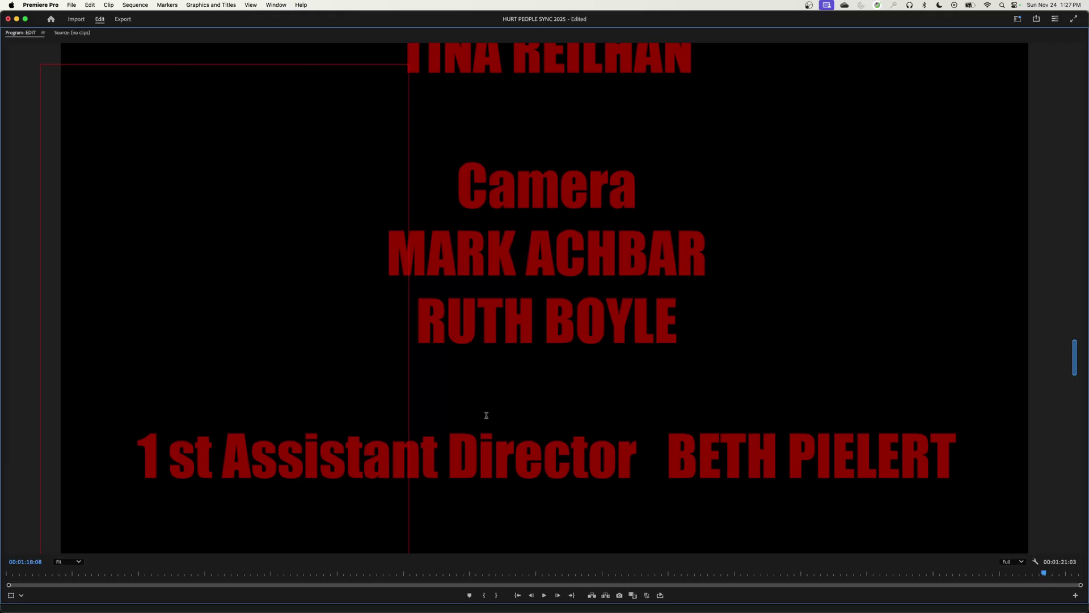
{"action": "key", "text": "grave"}
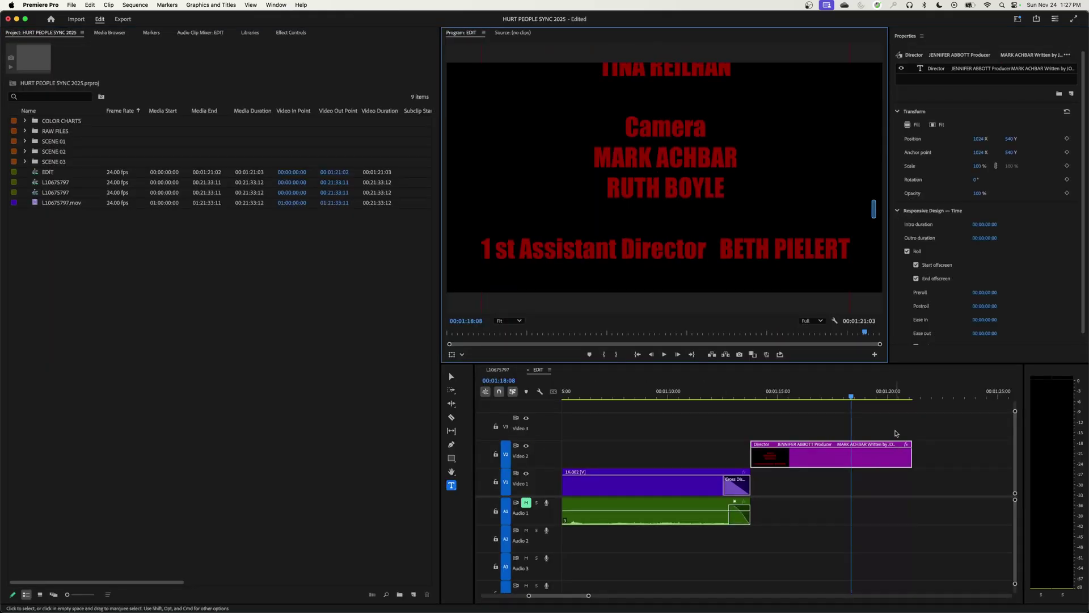
{"action": "left_click", "coordinate": [895, 428]}
{"action": "key", "text": "minus"}
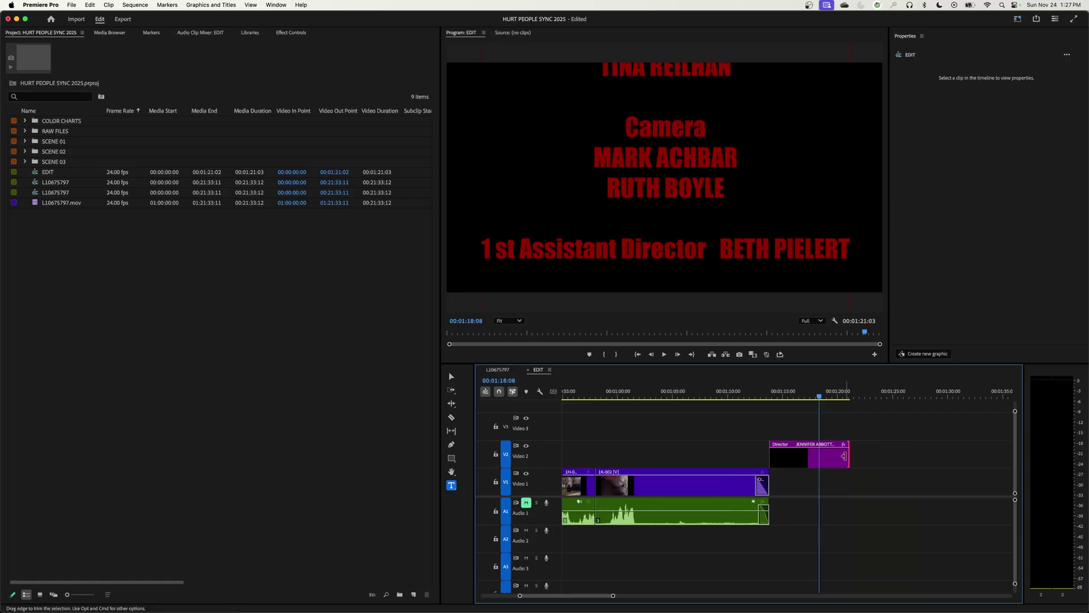
Lengthen the V2 credits title clip and preview the slower roll in the maximized monitor.
{"action": "left_click_drag", "start_coordinate": [843, 456], "coordinate": [947, 455]}
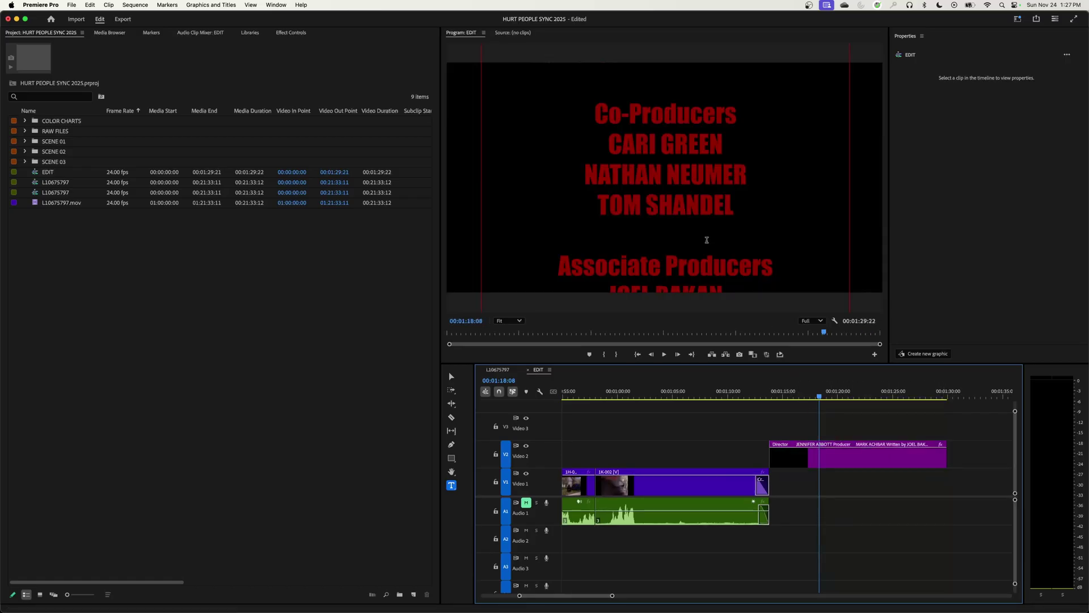
{"action": "key", "text": "grave"}
{"action": "key", "text": "space"}
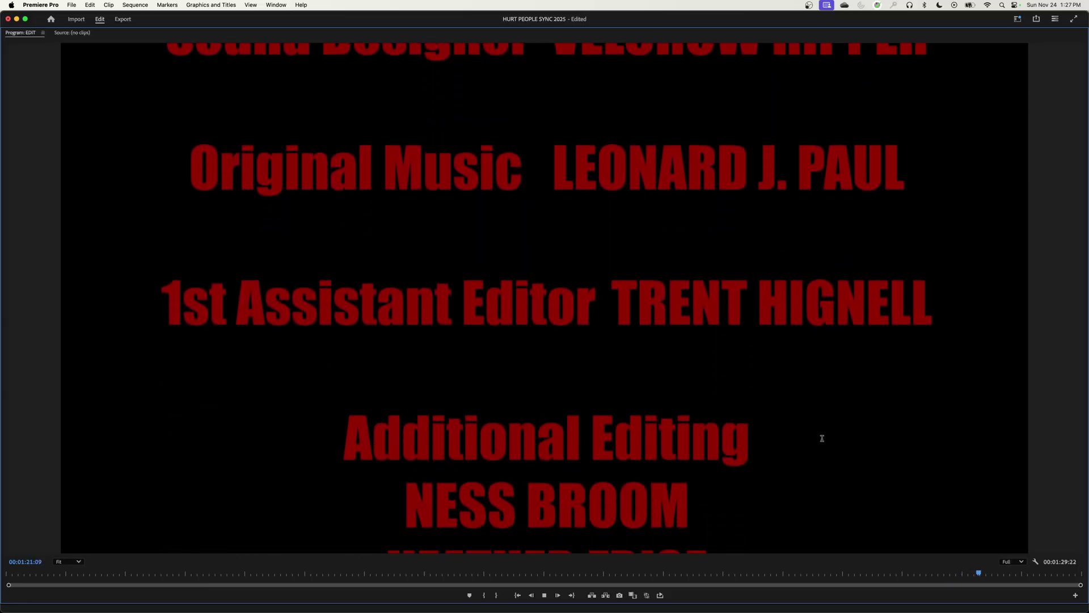
{"action": "key", "text": "grave"}
{"action": "key", "text": "space"}
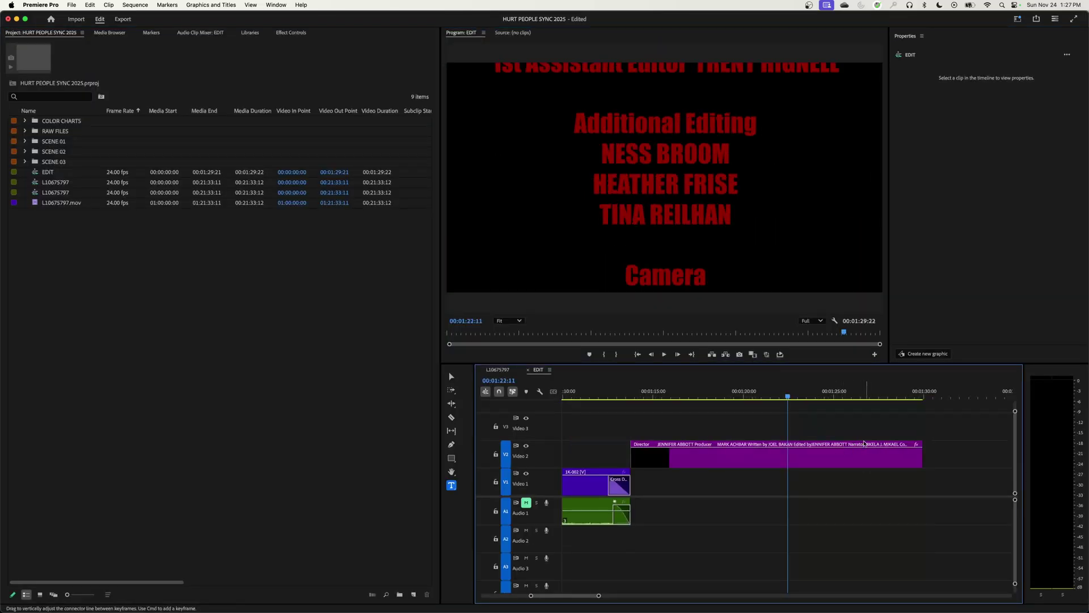
Extend the credits clip by about 17 more seconds and replay it from the start.
{"action": "key", "text": "minus"}
{"action": "key", "text": "minus"}
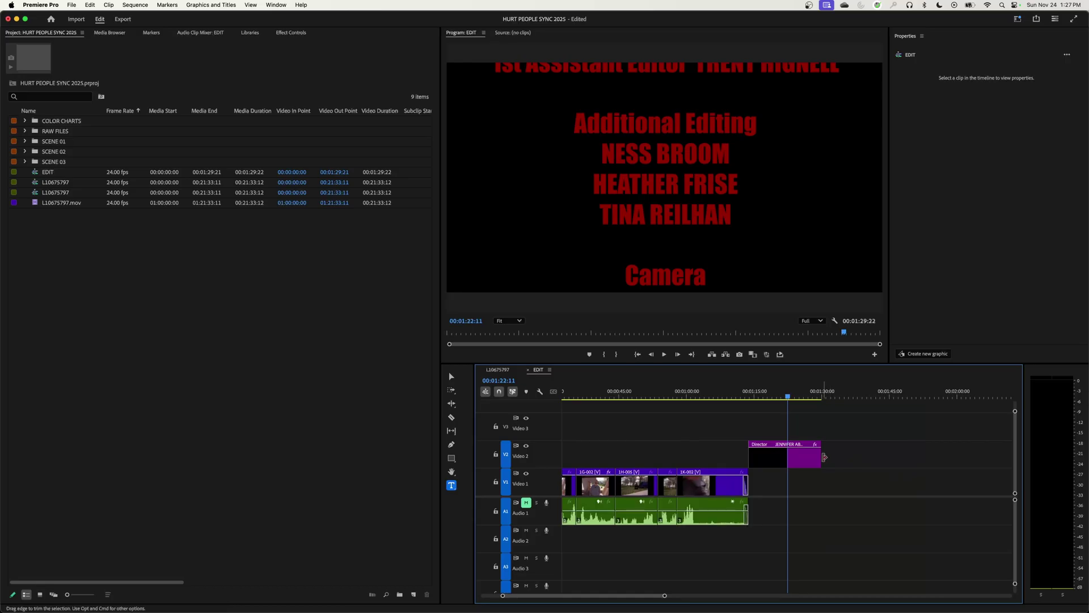
{"action": "left_click_drag", "start_coordinate": [822, 459], "coordinate": [905, 457]}
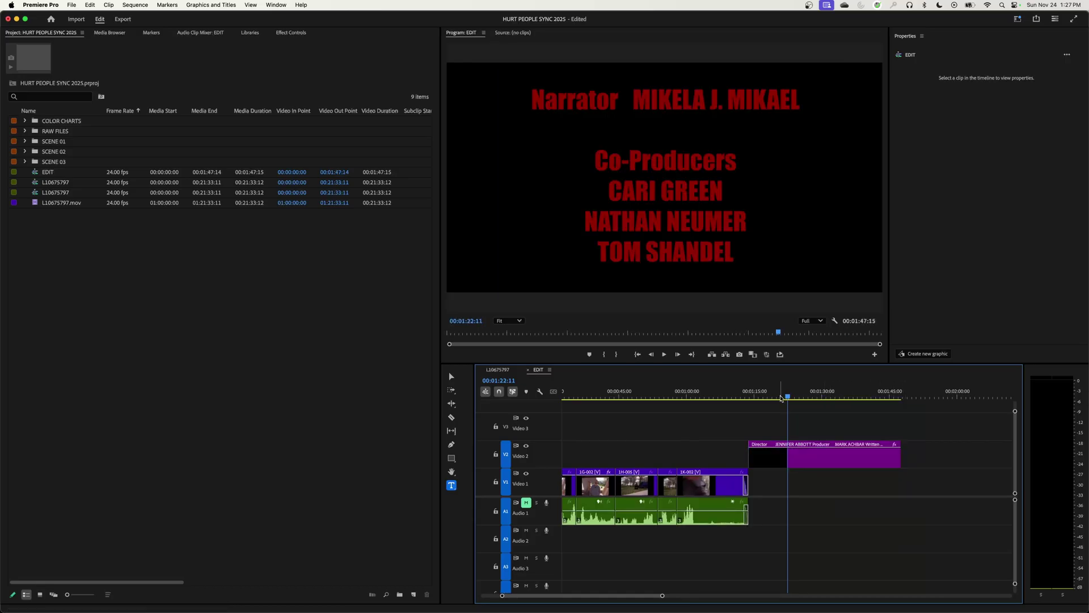
{"action": "key", "text": "Up"}
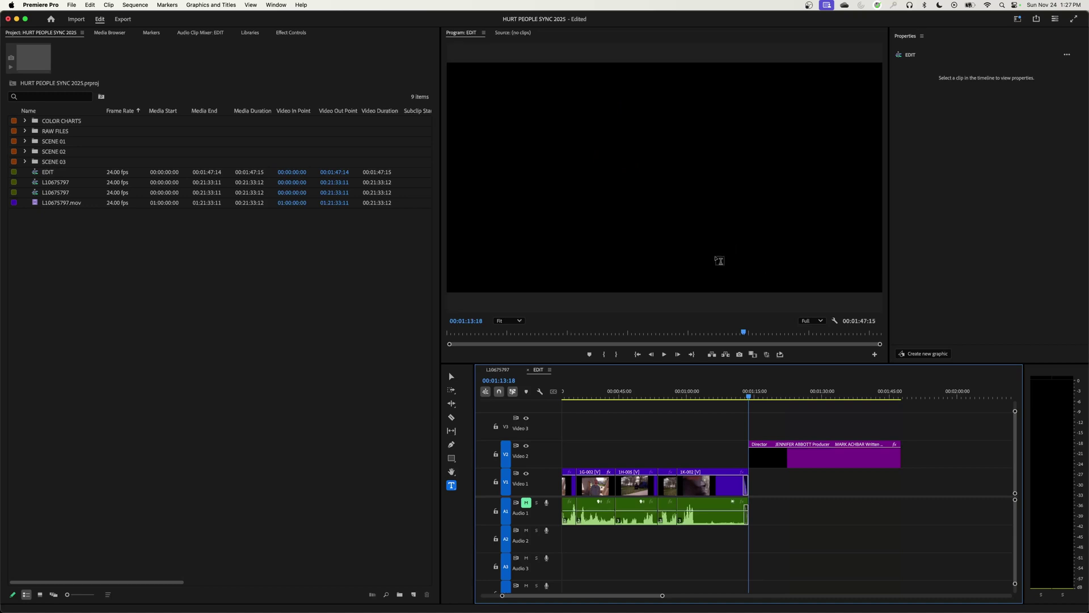
{"action": "left_click", "coordinate": [452, 376]}
{"action": "key", "text": "grave"}
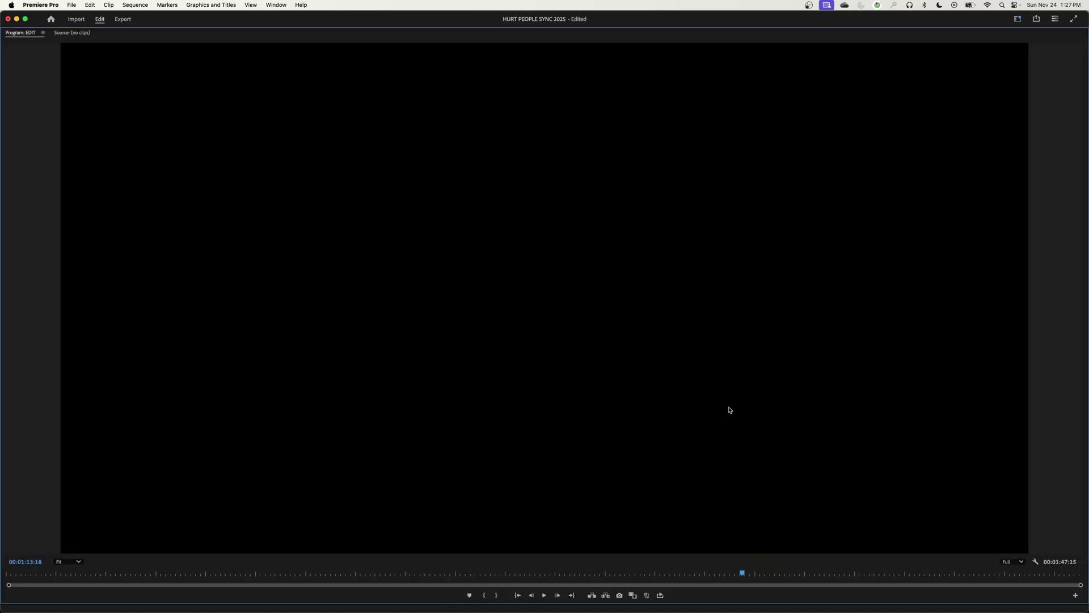
{"action": "key", "text": "space"}
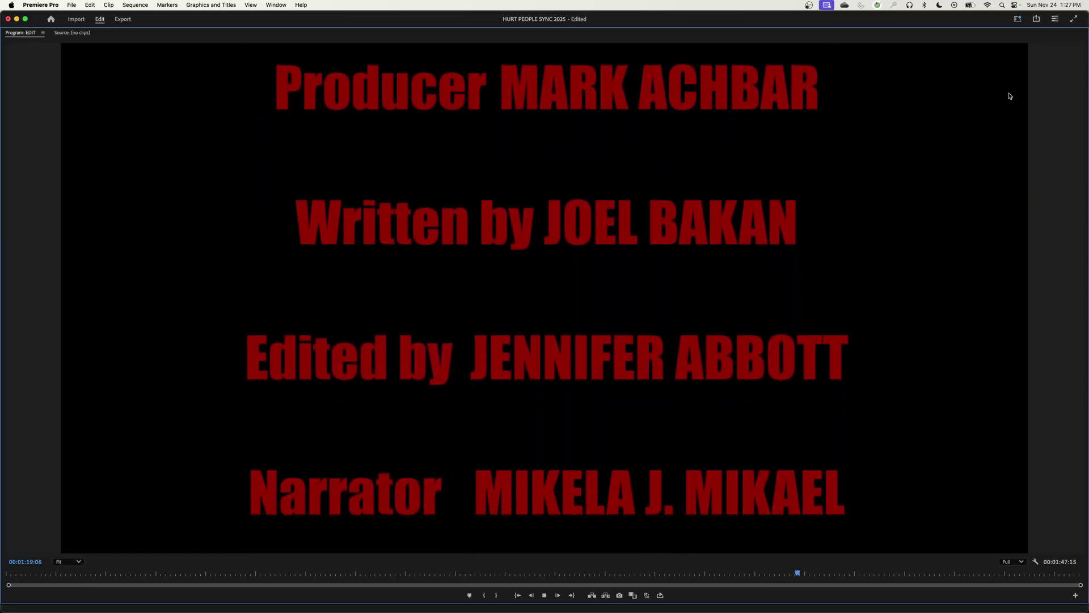
{"action": "key", "text": "space"}
{"action": "key", "text": "grave"}
Stretch the credits clip a few seconds further so the sequence ends at 00:01:58:04, and preview it.
{"action": "left_click_drag", "start_coordinate": [902, 460], "coordinate": [948, 461]}
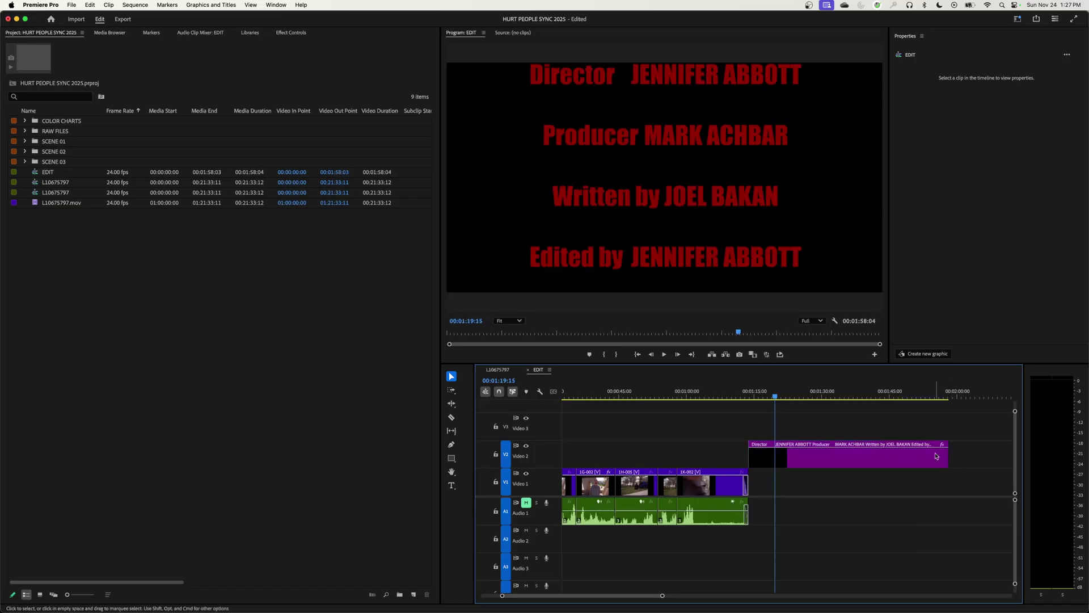
{"action": "key", "text": "grave"}
{"action": "key", "text": "space"}
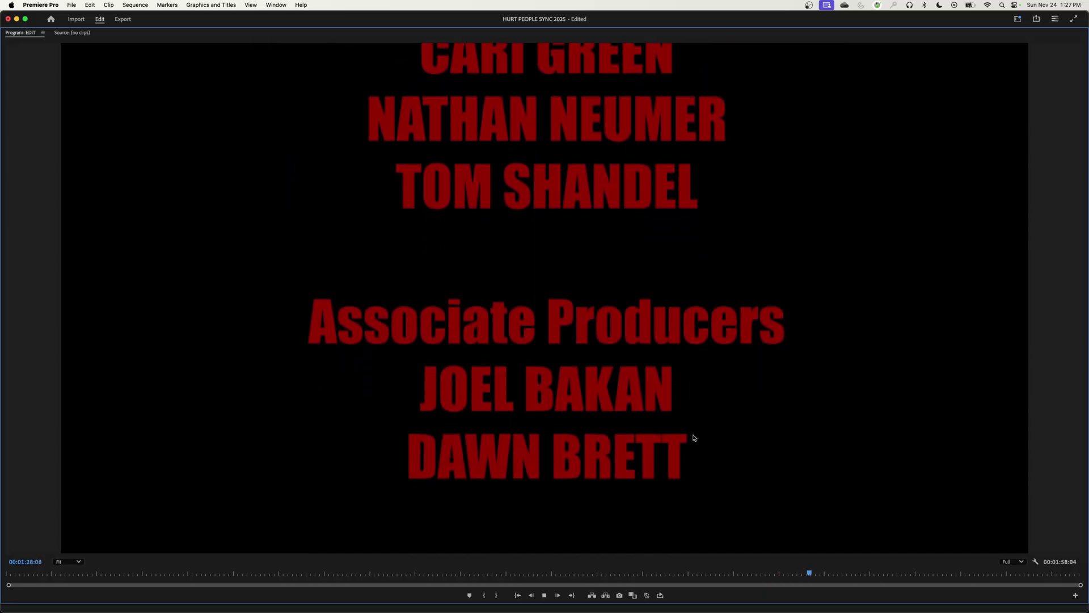
{"action": "key", "text": "grave"}
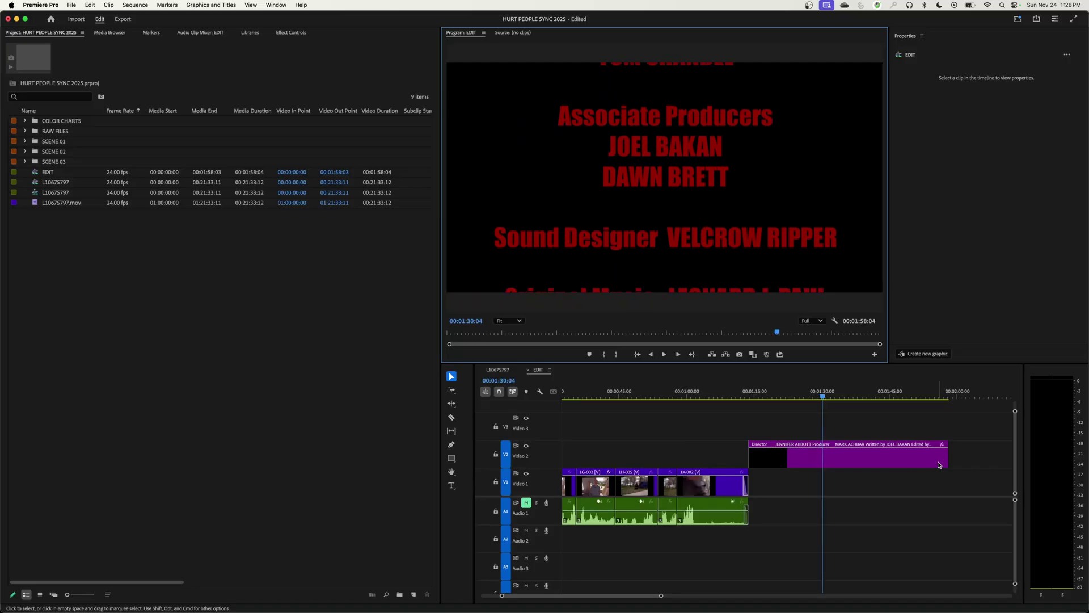
Extend the credits clip about 4.5 seconds so the sequence ends at 00:02:06:02, then replay it.
{"action": "left_click", "coordinate": [896, 413]}
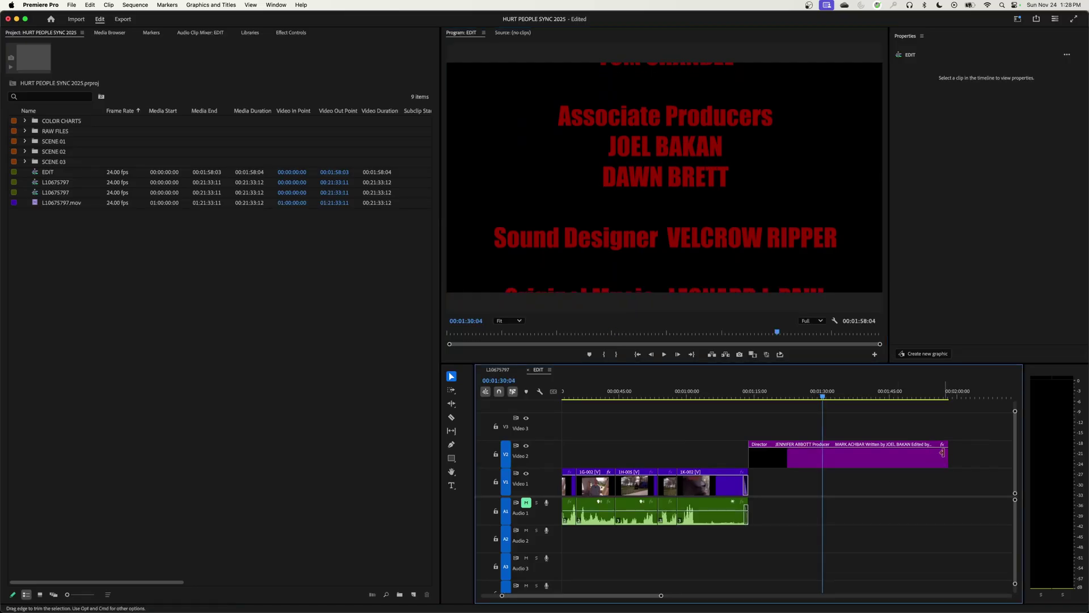
{"action": "key", "text": "minus"}
{"action": "left_click_drag", "start_coordinate": [829, 457], "coordinate": [846, 457]}
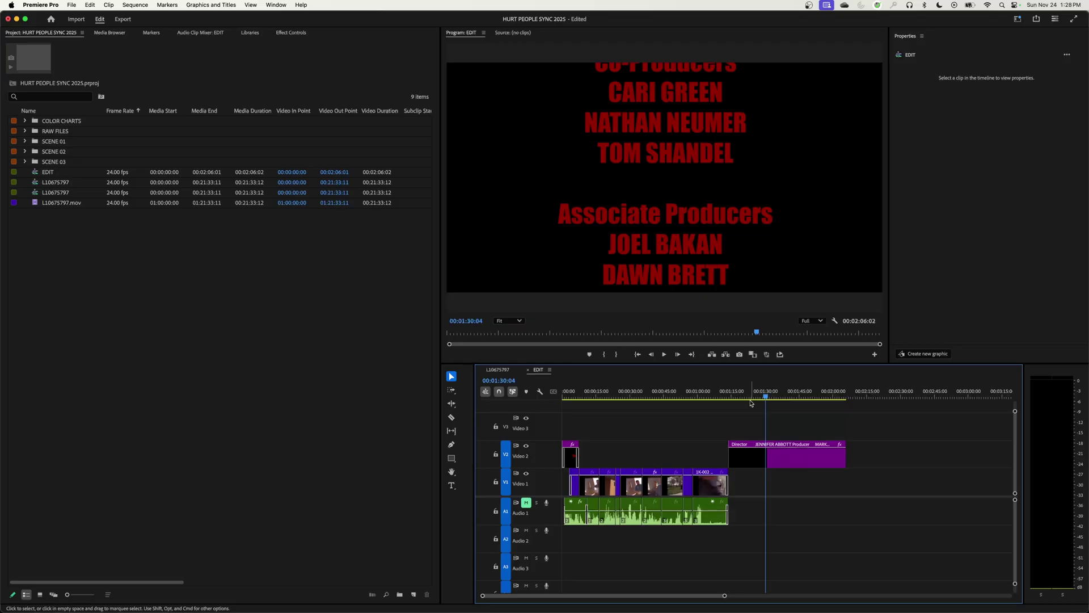
{"action": "key", "text": "Up"}
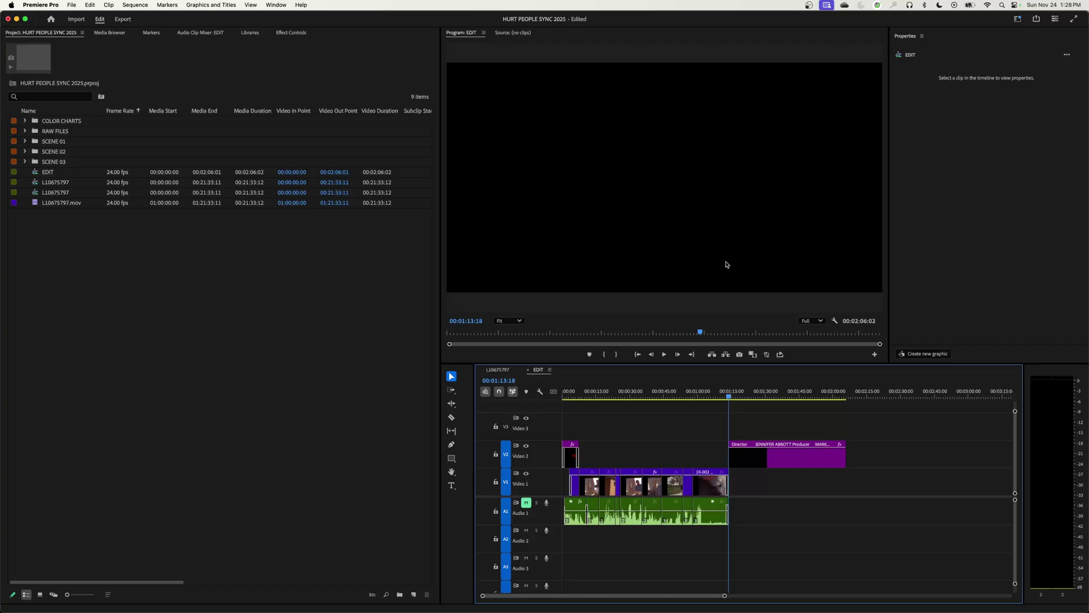
{"action": "key", "text": "grave"}
{"action": "key", "text": "space"}
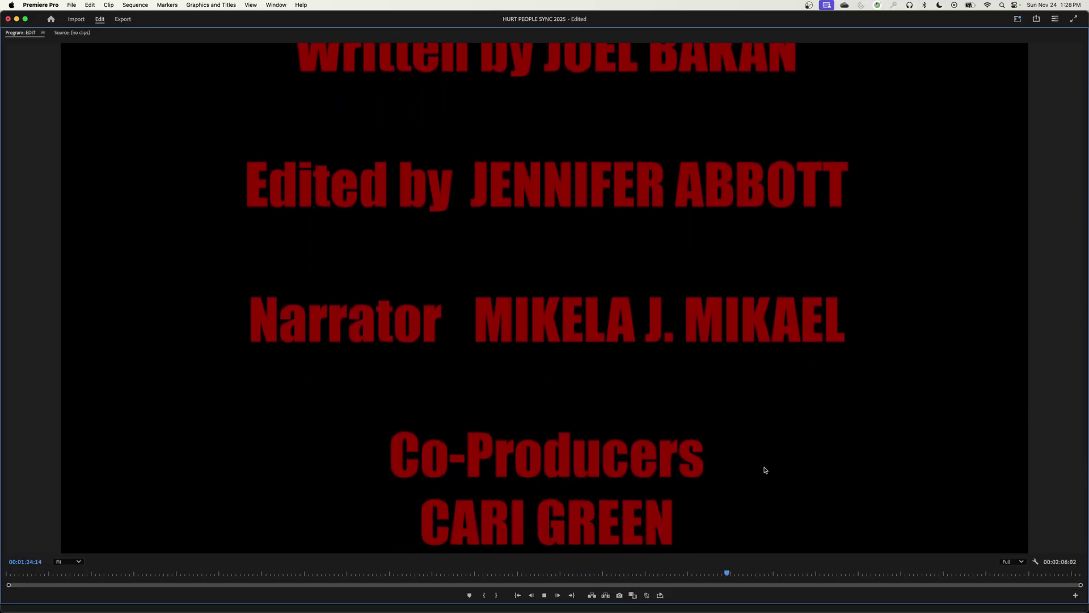
{"action": "key", "text": "space"}
{"action": "key", "text": "grave"}
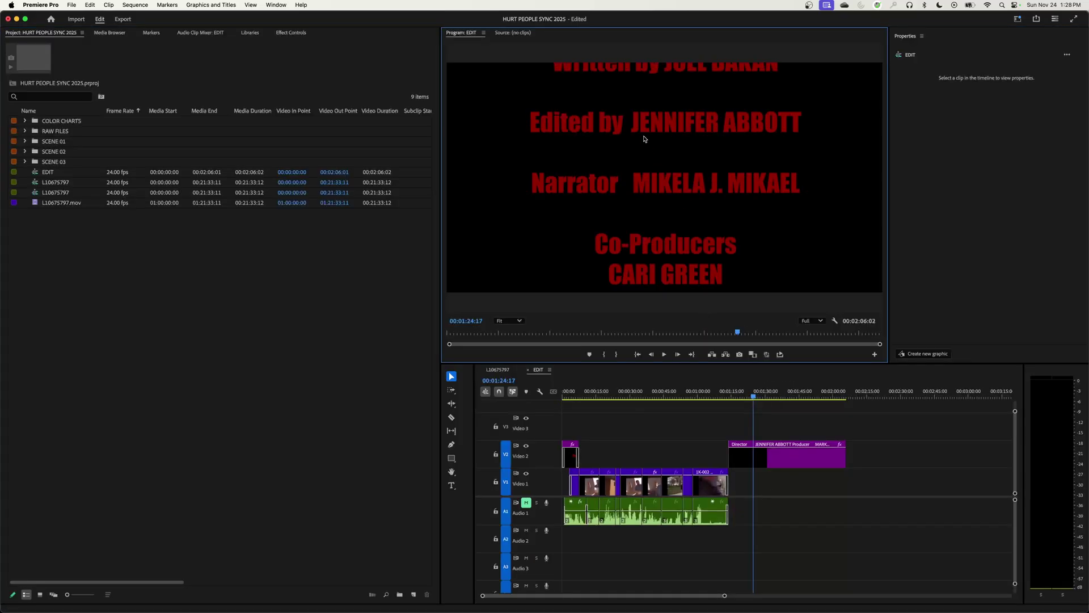